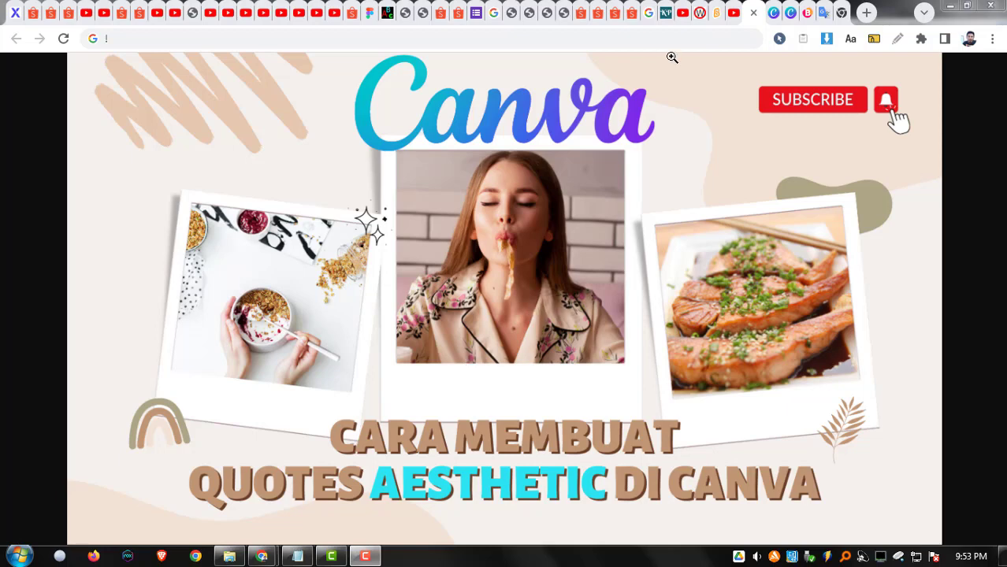
# Open the Canva home page, mark the team selector, crown icons and profile avatar with the page pen, and clear the marks
pyautogui.click(773, 12)
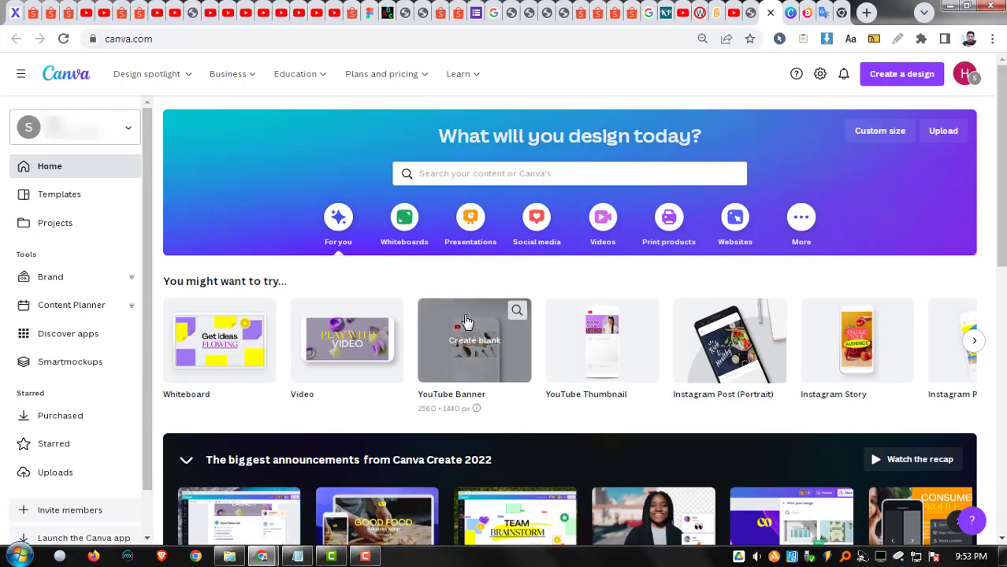
pyautogui.hotkey('alt', 'm')
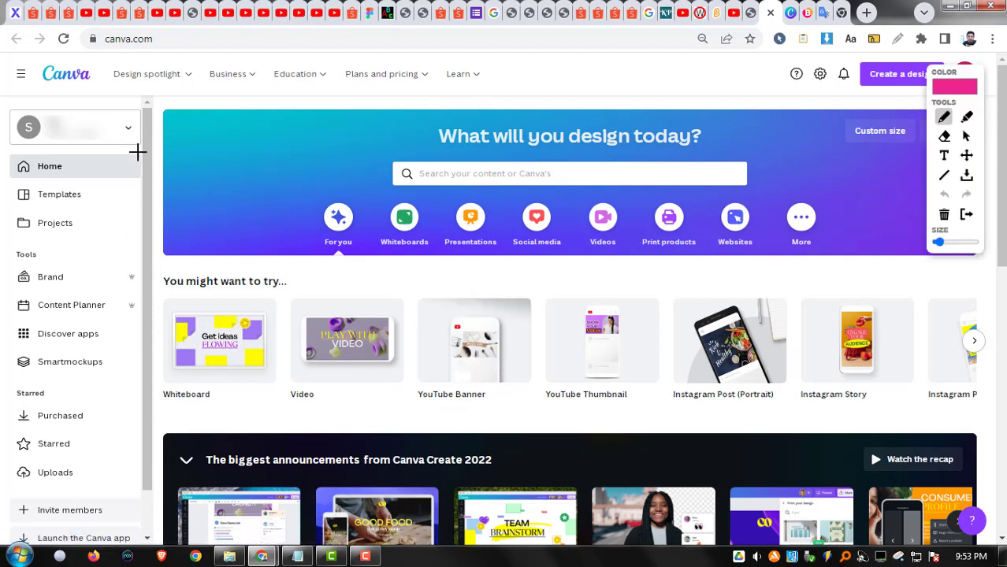
pyautogui.moveTo(195, 168); pyautogui.dragTo(111, 110)
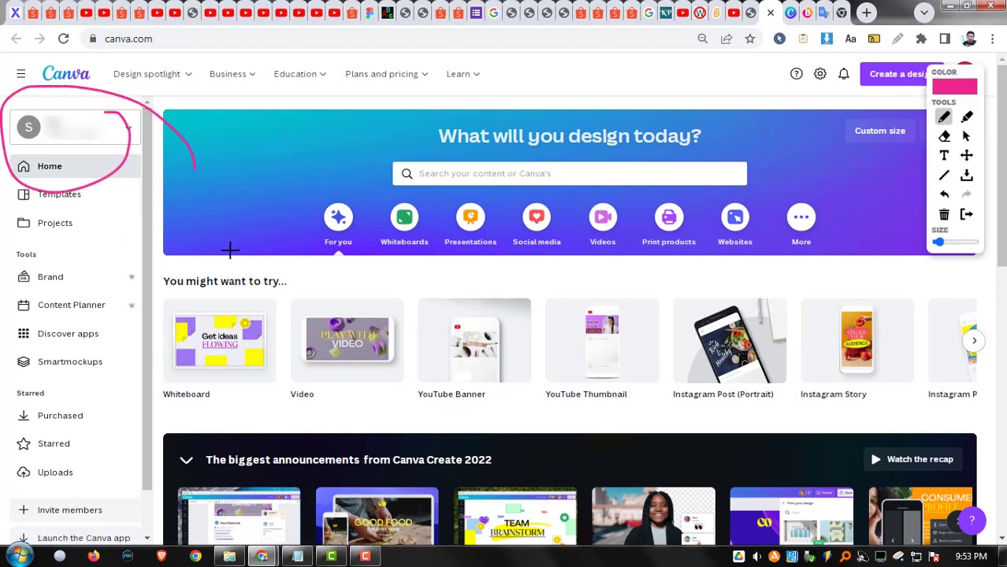
pyautogui.moveTo(145, 265); pyautogui.dragTo(109, 272)
pyautogui.moveTo(111, 320); pyautogui.dragTo(186, 326)
pyautogui.moveTo(161, 254); pyautogui.dragTo(184, 325)
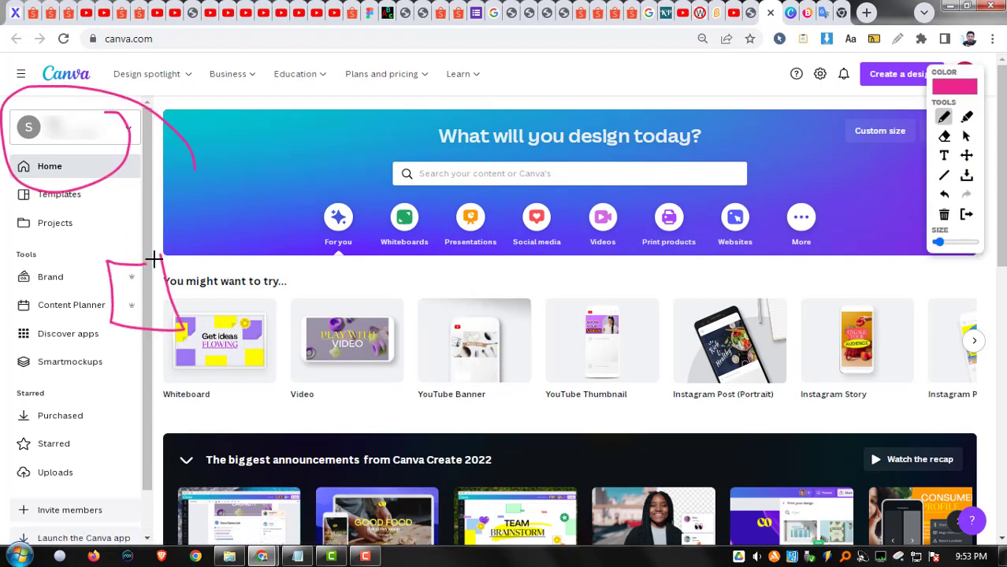
pyautogui.moveTo(125, 219); pyautogui.dragTo(135, 264)
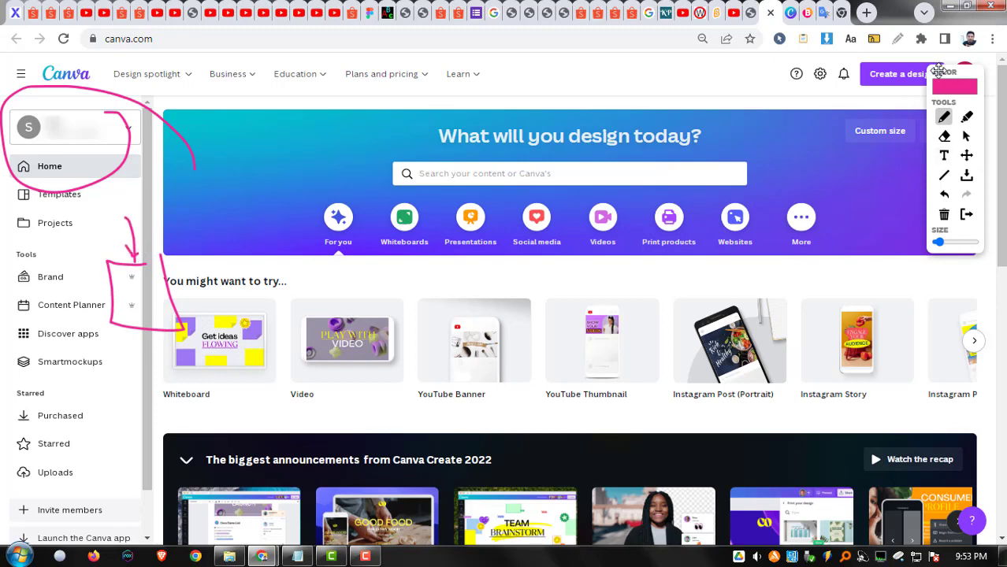
pyautogui.moveTo(938, 71); pyautogui.dragTo(785, 184)
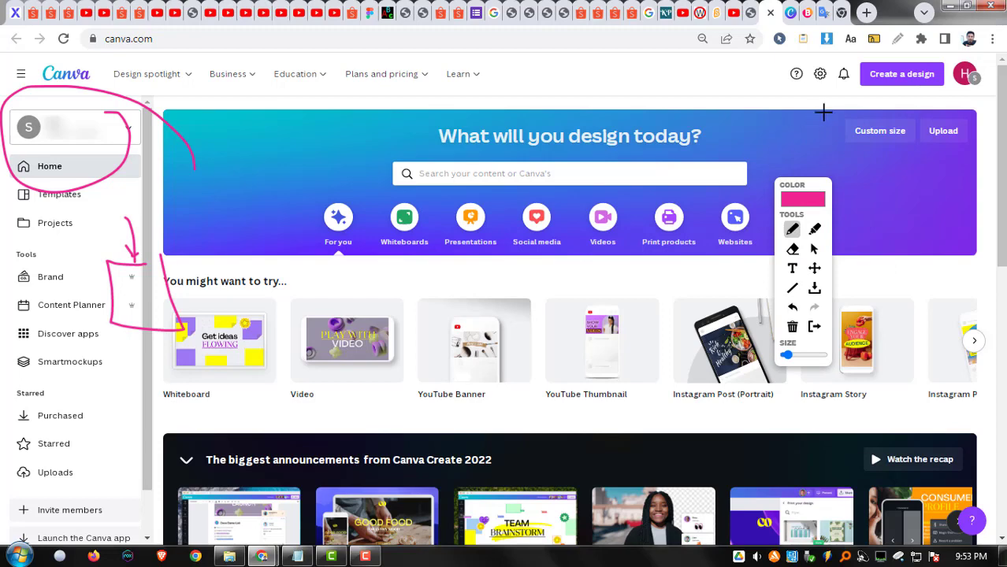
pyautogui.moveTo(862, 233)
pyautogui.mouseDown()
pyautogui.moveTo(958, 89)
pyautogui.moveTo(934, 99)
pyautogui.mouseUp()
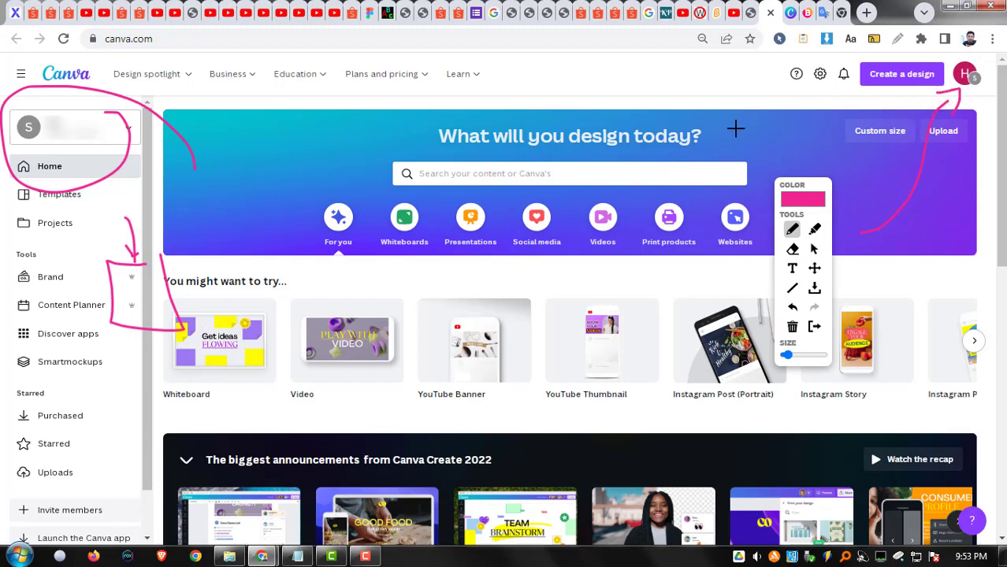
pyautogui.moveTo(627, 161); pyautogui.dragTo(642, 178)
pyautogui.press('Escape')
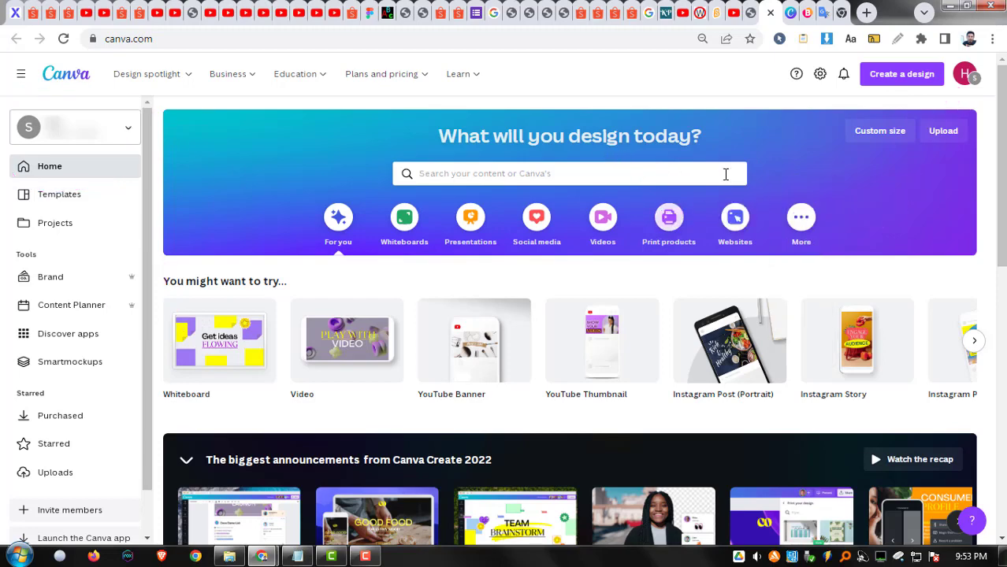
# Create a blank Instagram Post (Portrait) design from the template search results for that format
pyautogui.hotkey('ctrl', 'Tab')
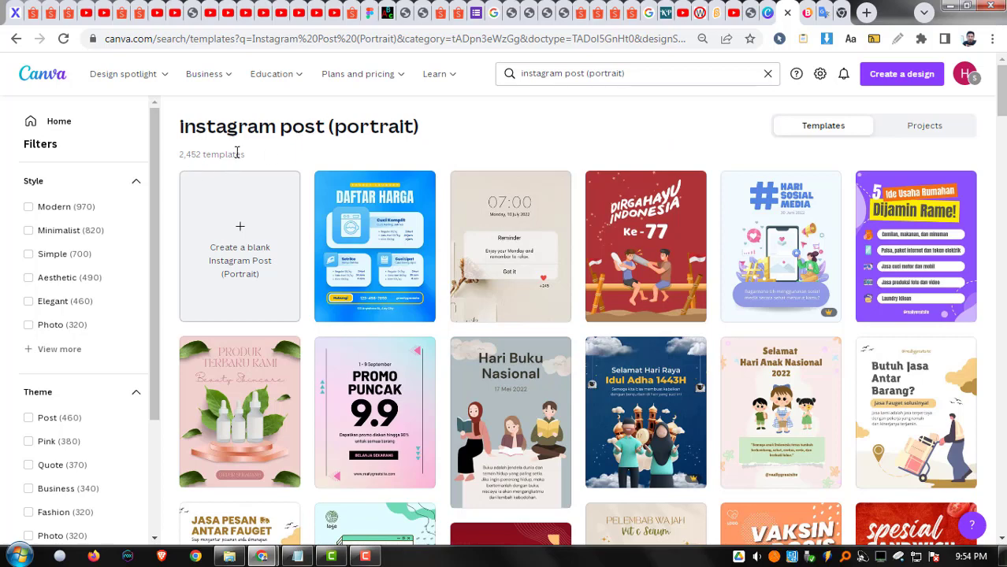
pyautogui.moveTo(203, 130); pyautogui.dragTo(332, 131)
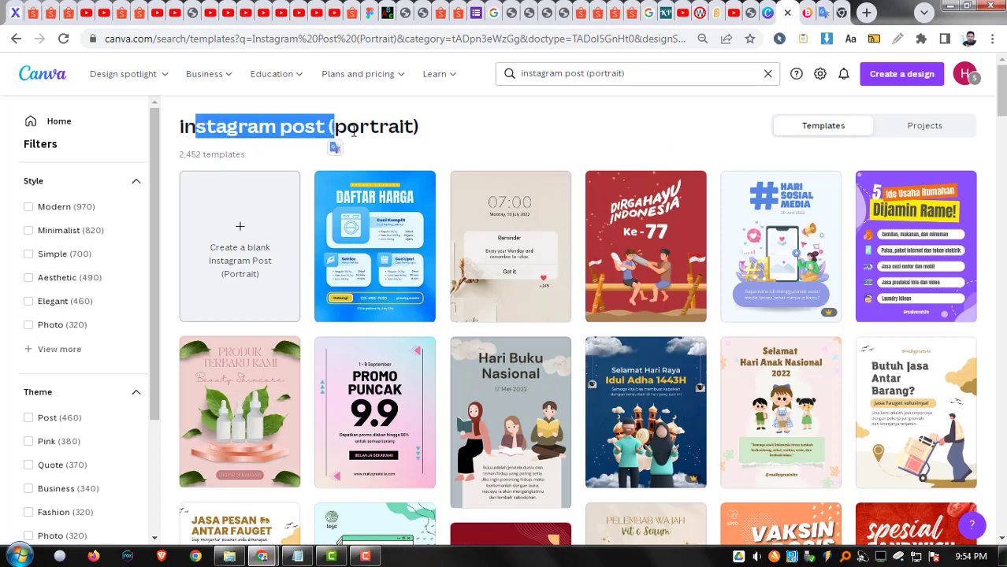
pyautogui.click(362, 131)
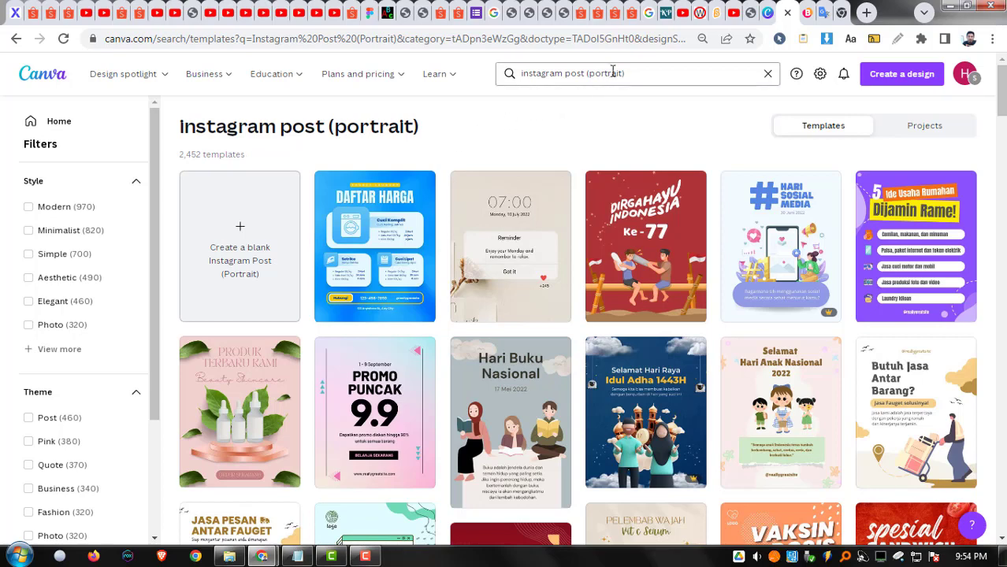
pyautogui.click(641, 73)
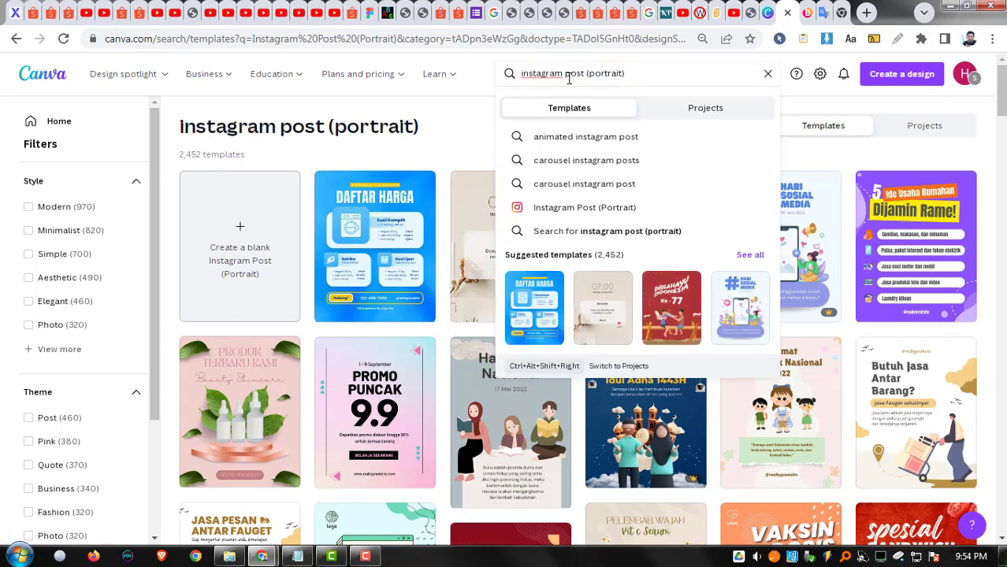
pyautogui.click(443, 124)
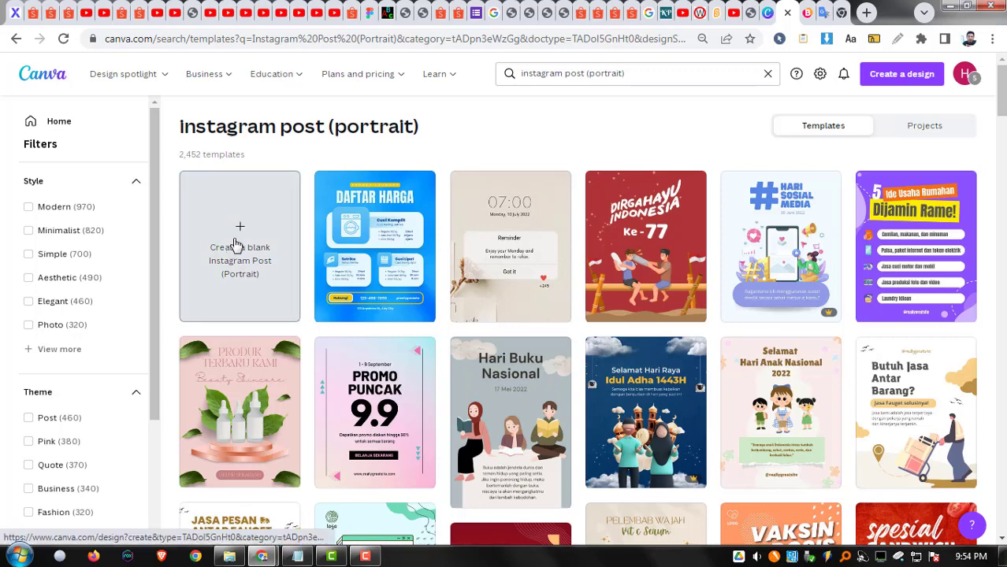
pyautogui.scroll(-10, 563, 293)
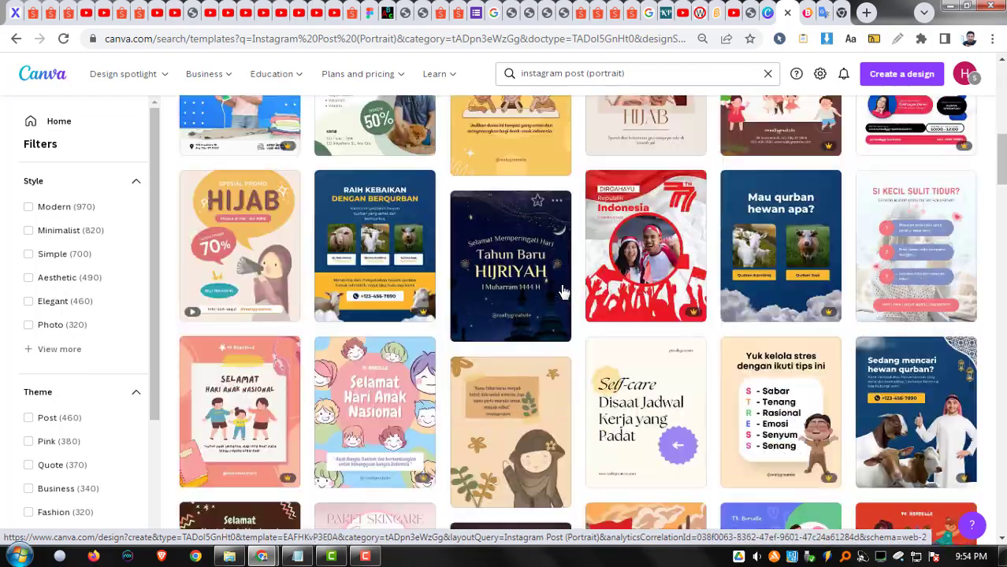
pyautogui.scroll(10, 563, 293)
pyautogui.click(265, 229)
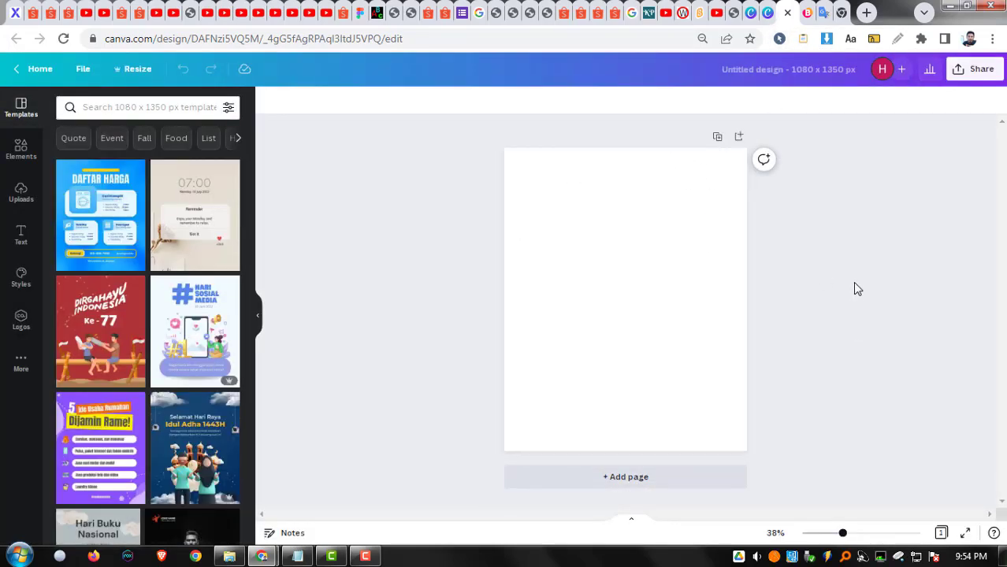
# View the example quotes image in its browser tab and return to the blank portrait design
pyautogui.click(824, 13)
pyautogui.click(770, 12)
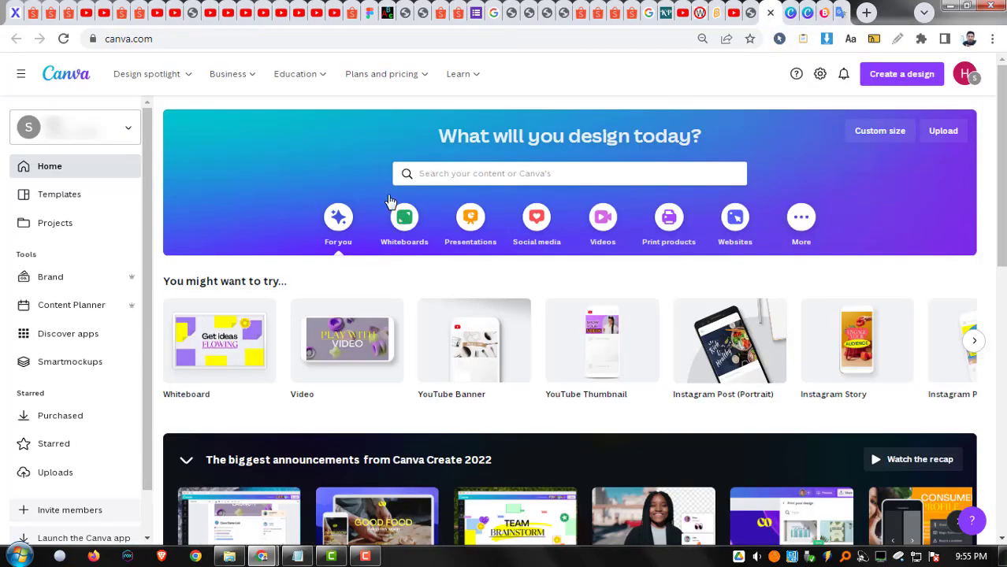
pyautogui.hotkey('ctrl', 'shift', 'Tab')
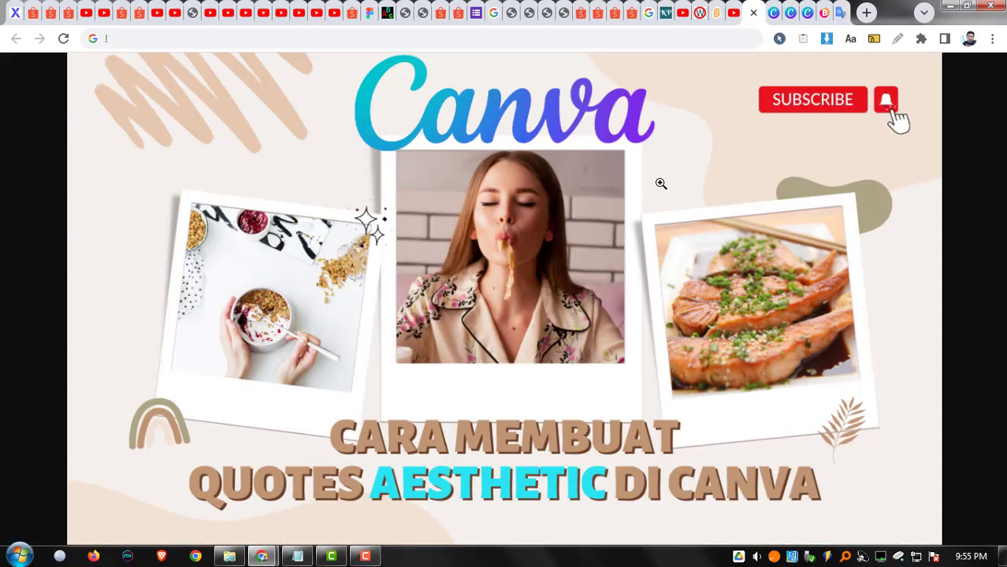
pyautogui.click(807, 5)
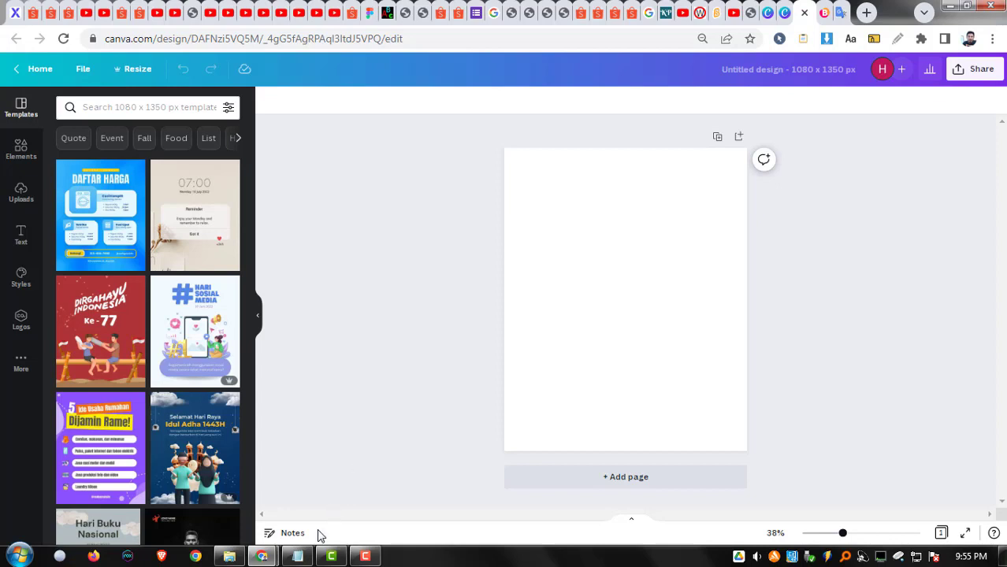
# Switch to Notepad and review the list of element search keywords, from brush down to washi tape
pyautogui.click(298, 556)
pyautogui.click(493, 285)
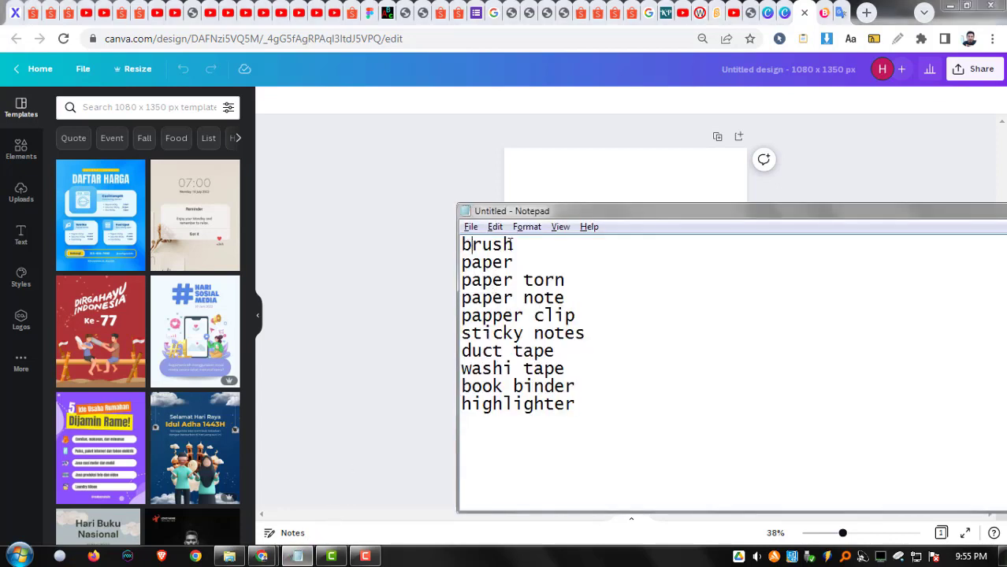
pyautogui.click(483, 264)
pyautogui.moveTo(486, 281); pyautogui.dragTo(576, 316)
pyautogui.click(520, 298)
pyautogui.click(505, 316)
pyautogui.moveTo(513, 333); pyautogui.dragTo(585, 333)
pyautogui.moveTo(483, 351); pyautogui.dragTo(555, 351)
pyautogui.click(481, 368)
# Copy the keyword "brush" from the Notepad list and search Canva's elements for it
pyautogui.moveTo(519, 249); pyautogui.dragTo(439, 253)
pyautogui.hotkey('ctrl', 'c')
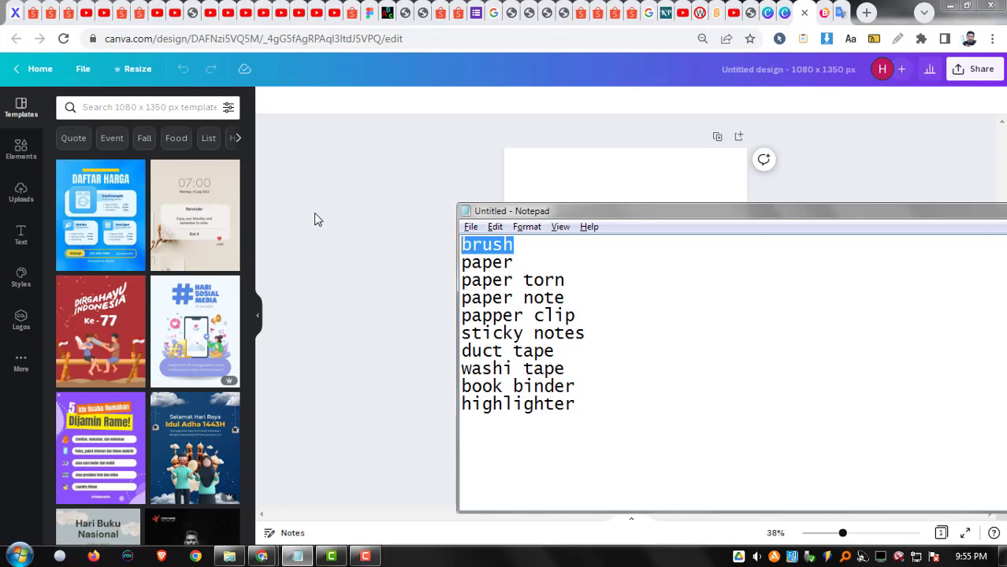
pyautogui.click(29, 160)
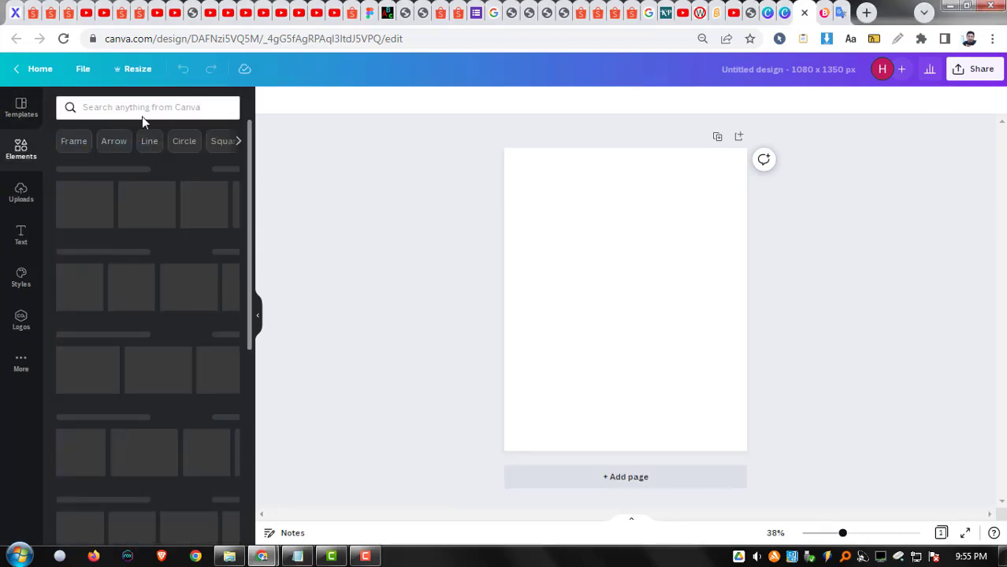
pyautogui.click(144, 111)
pyautogui.hotkey('ctrl', 'v')
pyautogui.press('Return')
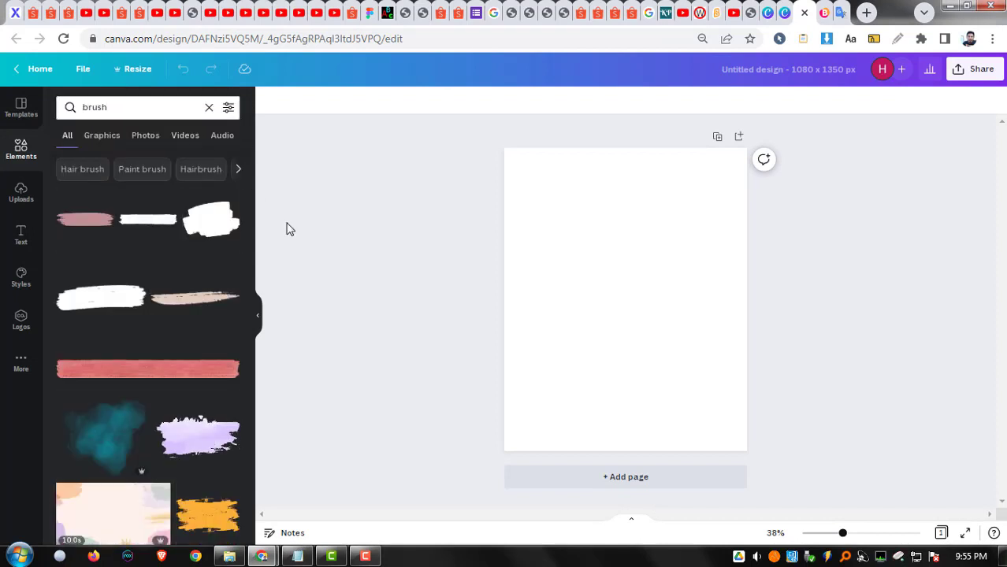
# Mark the brush search results and their category filters with the page pen, and clear the marks
pyautogui.hotkey('alt', 'shift', 'd')
pyautogui.moveTo(227, 97)
pyautogui.mouseDown()
pyautogui.moveTo(53, 89)
pyautogui.moveTo(25, 482)
pyautogui.moveTo(105, 551)
pyautogui.moveTo(230, 309)
pyautogui.moveTo(243, 141)
pyautogui.moveTo(237, 93)
pyautogui.moveTo(190, 93)
pyautogui.moveTo(174, 137)
pyautogui.moveTo(129, 103)
pyautogui.mouseUp()
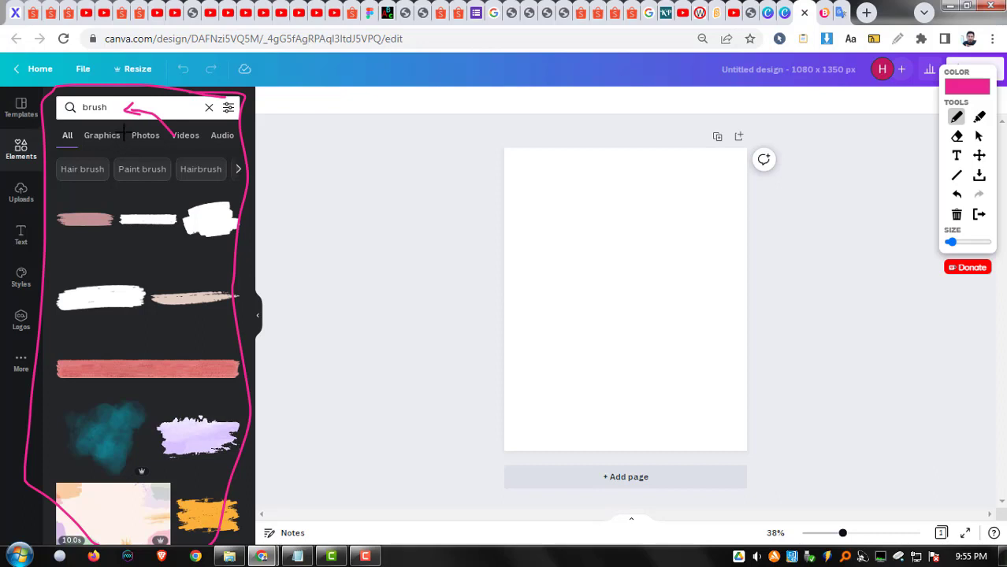
pyautogui.moveTo(125, 134)
pyautogui.mouseDown()
pyautogui.moveTo(155, 144)
pyautogui.moveTo(148, 126)
pyautogui.moveTo(193, 158)
pyautogui.moveTo(218, 140)
pyautogui.mouseUp()
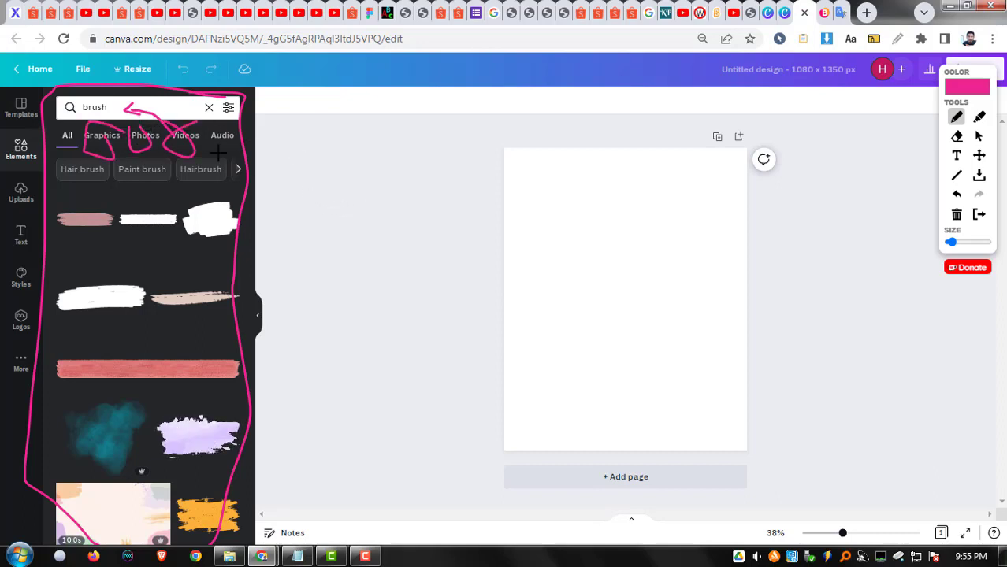
pyautogui.moveTo(205, 149)
pyautogui.mouseDown()
pyautogui.moveTo(228, 125)
pyautogui.moveTo(209, 127)
pyautogui.moveTo(266, 157)
pyautogui.mouseUp()
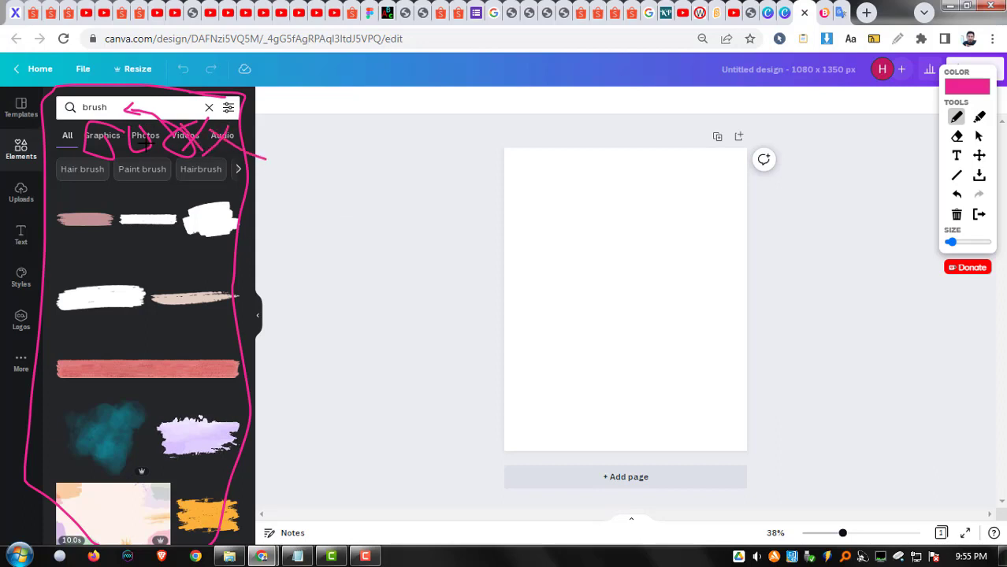
pyautogui.press('Escape')
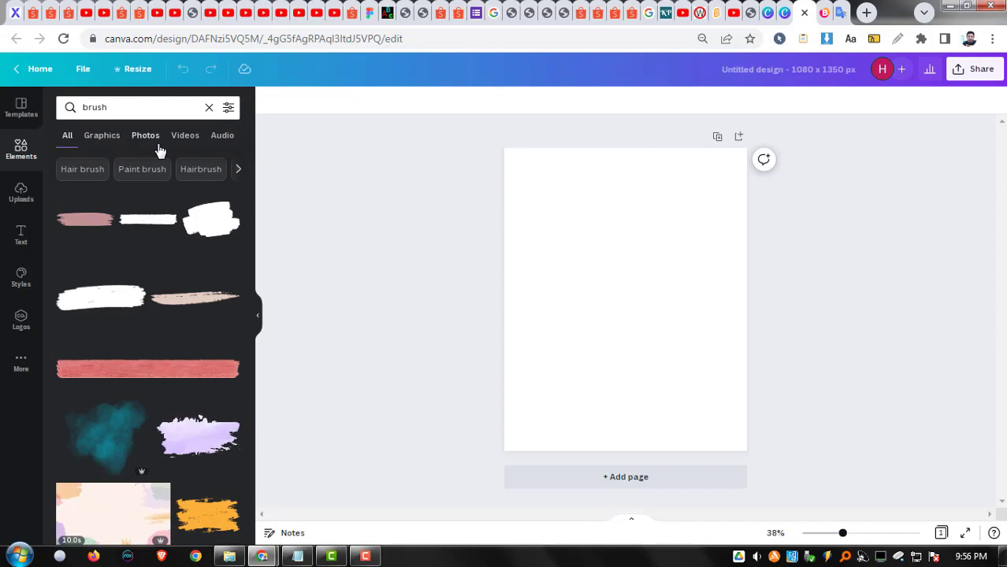
pyautogui.hotkey('alt', 'shift', 'd')
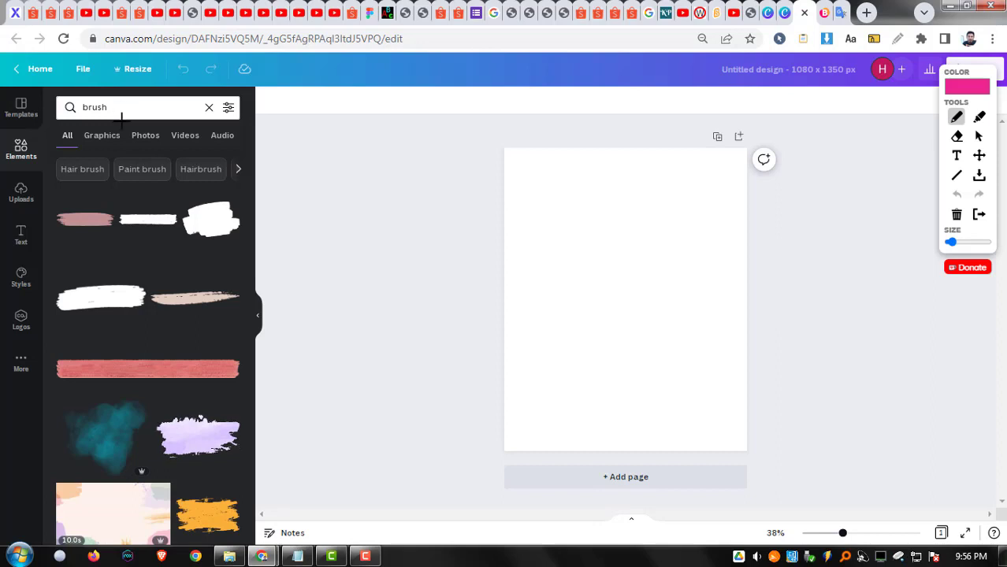
pyautogui.moveTo(102, 121); pyautogui.dragTo(90, 116)
pyautogui.moveTo(108, 149)
pyautogui.mouseDown()
pyautogui.moveTo(123, 122)
pyautogui.moveTo(87, 120)
pyautogui.moveTo(85, 152)
pyautogui.moveTo(59, 116)
pyautogui.mouseUp()
pyautogui.hotkey('alt', 'shift', 'd')
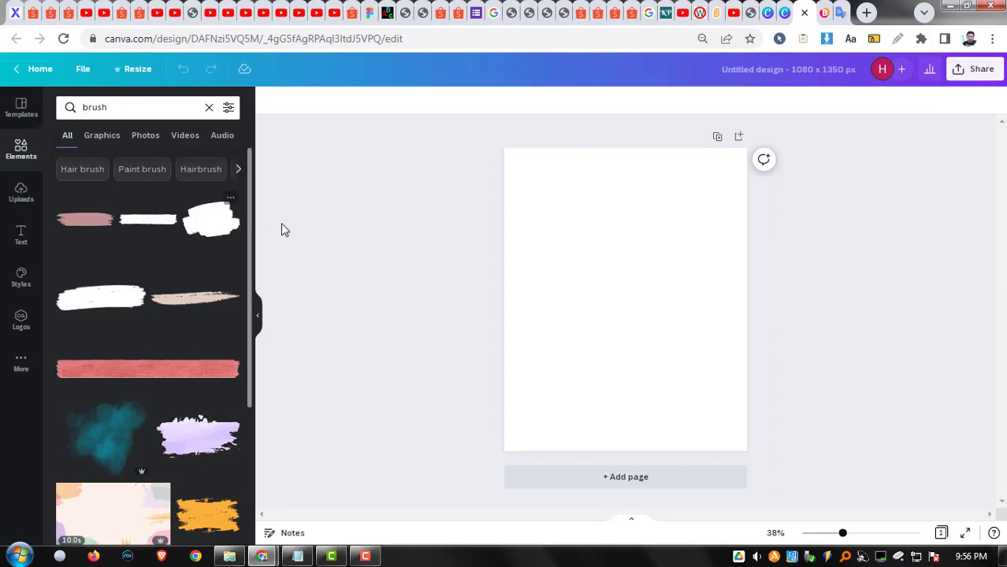
pyautogui.click(297, 557)
pyautogui.click(297, 166)
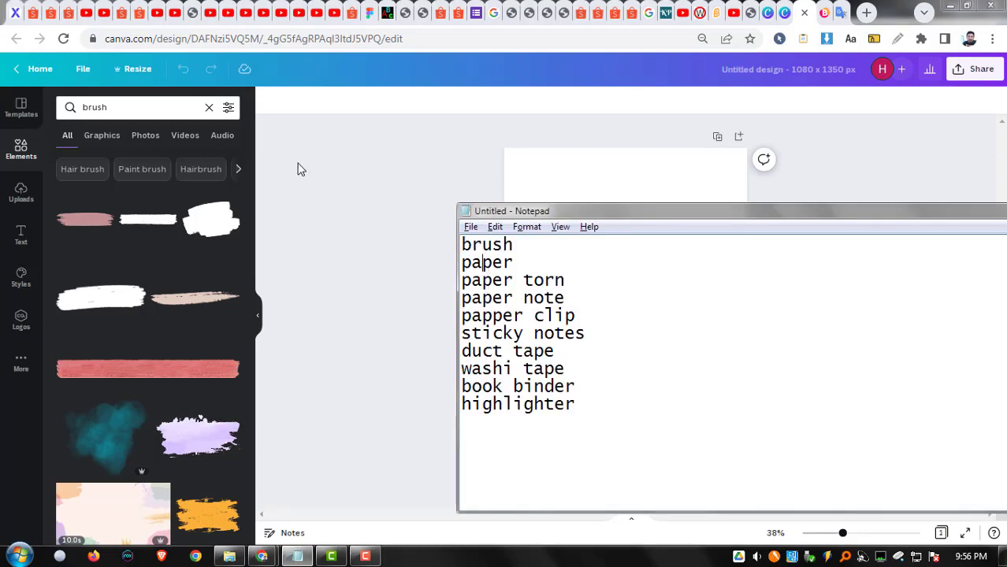
pyautogui.click(157, 107)
pyautogui.press('Escape')
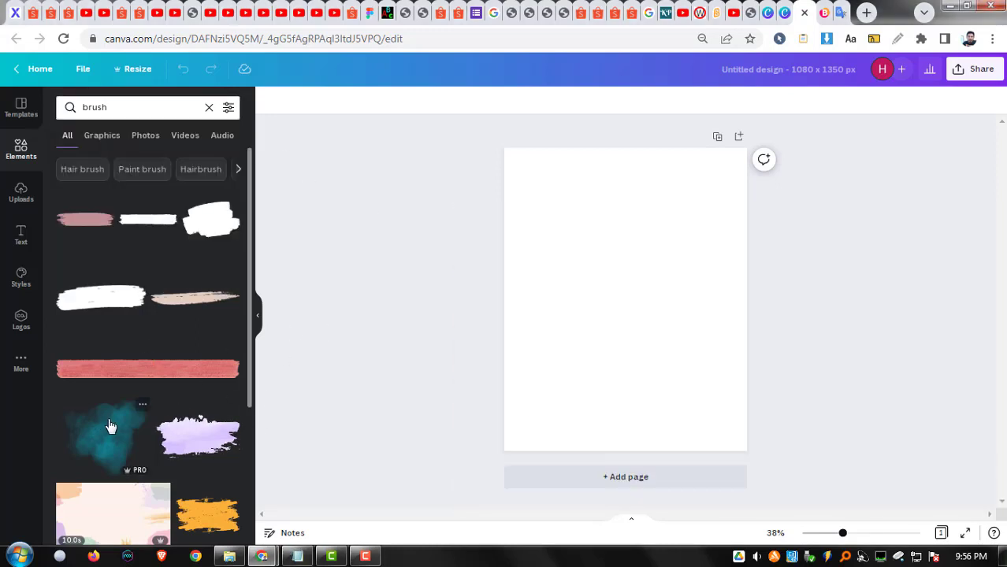
pyautogui.scroll(-2, 108, 423)
pyautogui.click(110, 375)
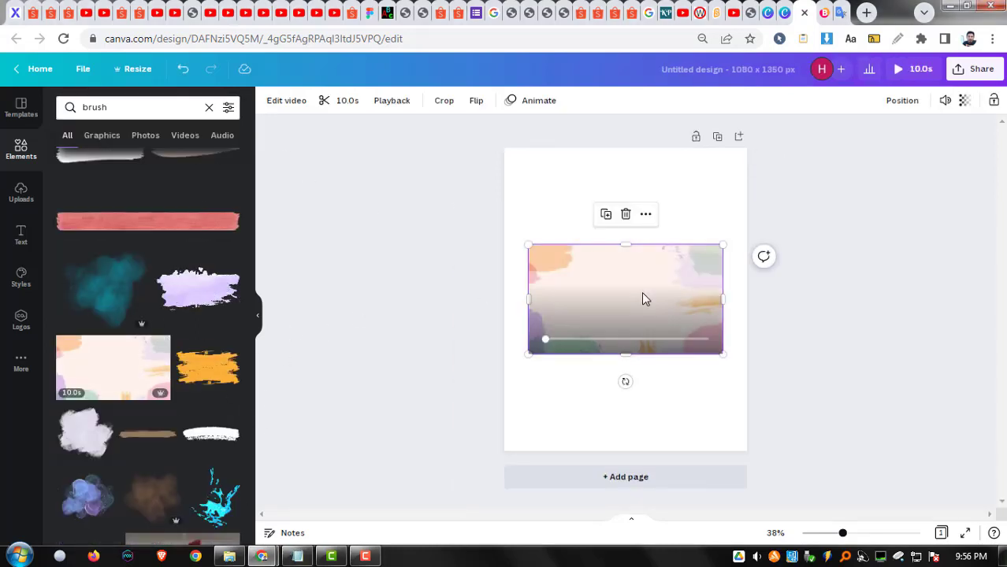
pyautogui.click(444, 316)
pyautogui.click(582, 272)
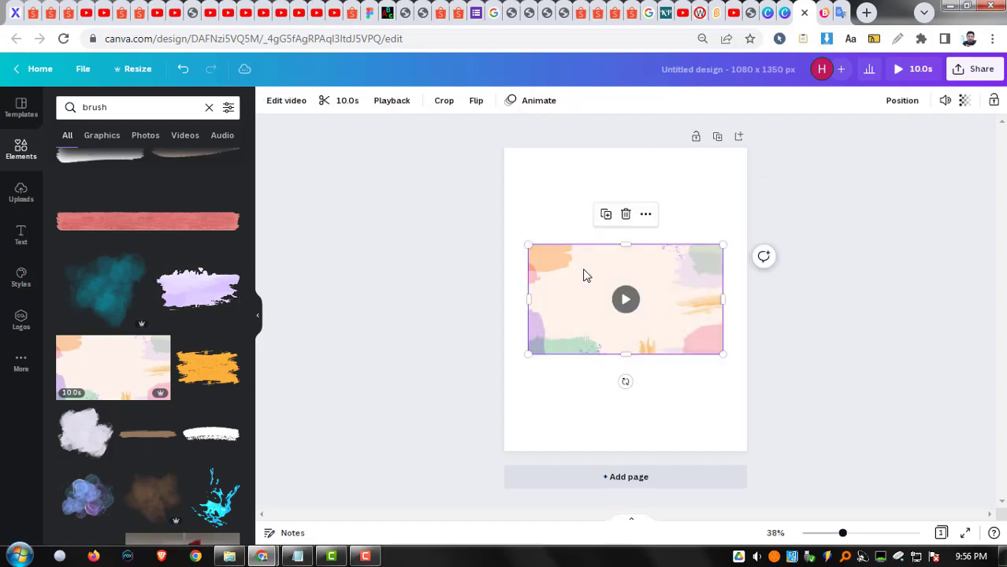
pyautogui.press('Delete')
# Replace the brush search in the elements library with a search for "paper"
pyautogui.scroll(-2, 136, 321)
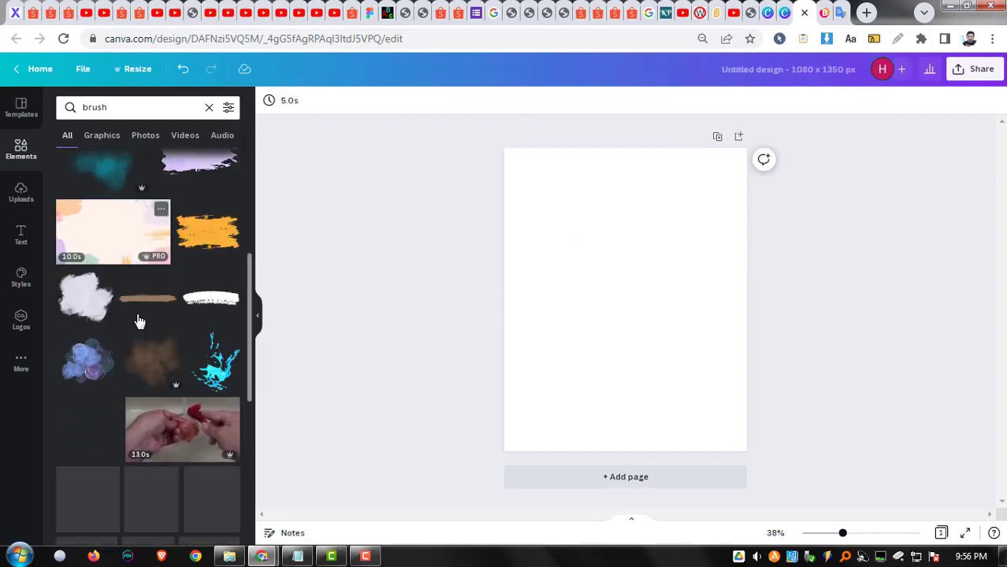
pyautogui.scroll(2, 140, 307)
pyautogui.click(145, 111)
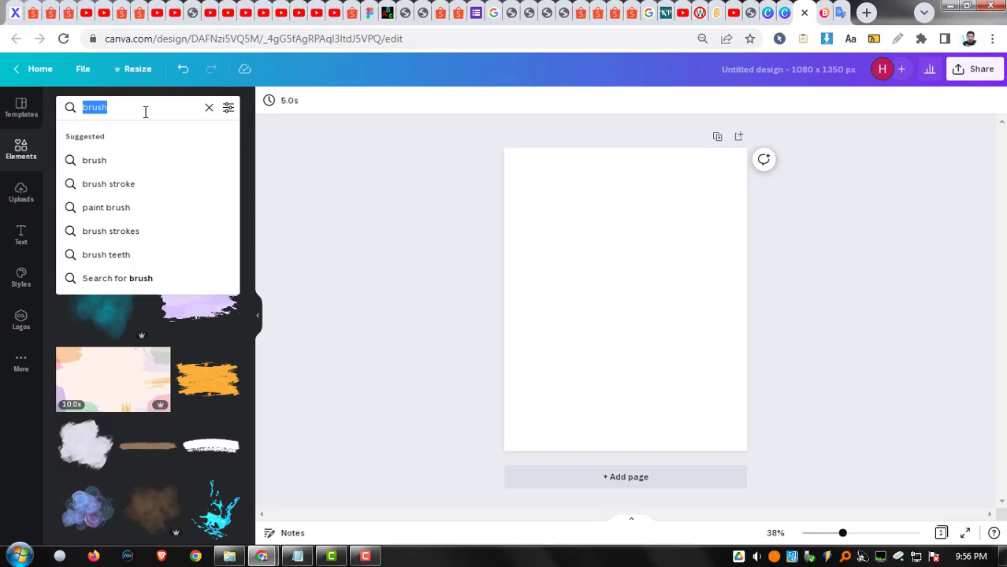
pyautogui.write('paper')
pyautogui.click(146, 207)
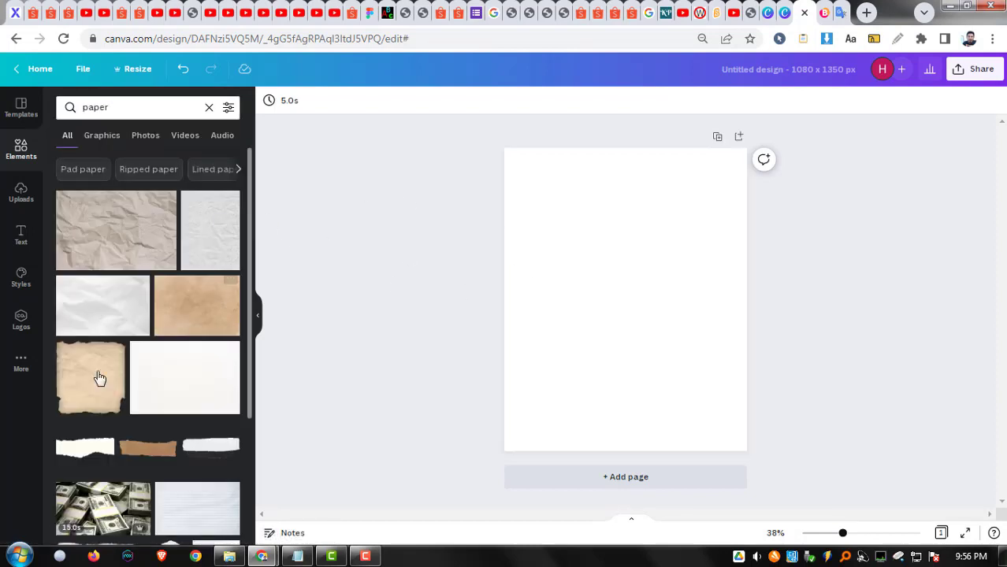
# Add the crumpled beige paper photo, then enlarge, rotate and position it to cover the whole page as background
pyautogui.click(121, 248)
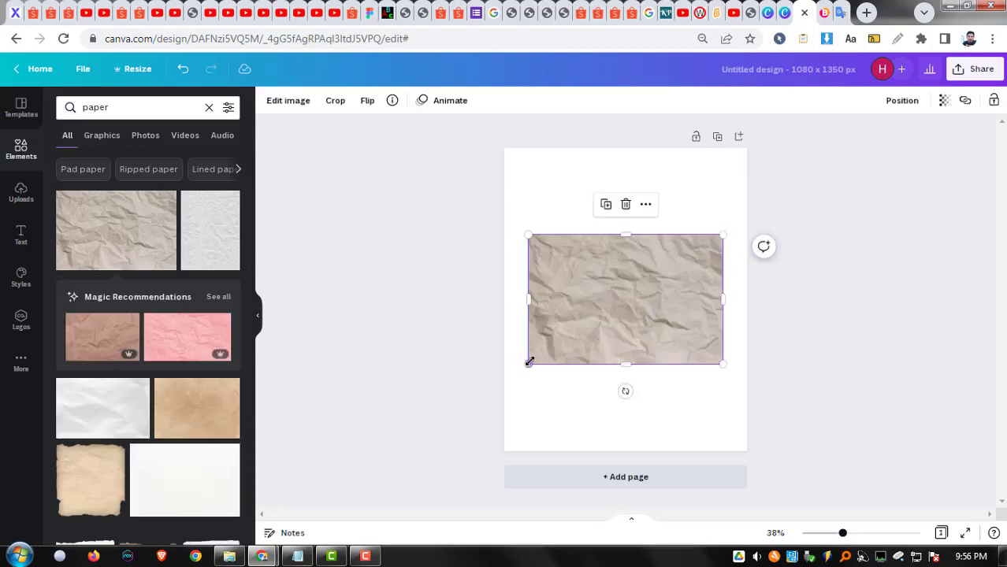
pyautogui.moveTo(527, 365); pyautogui.dragTo(461, 409)
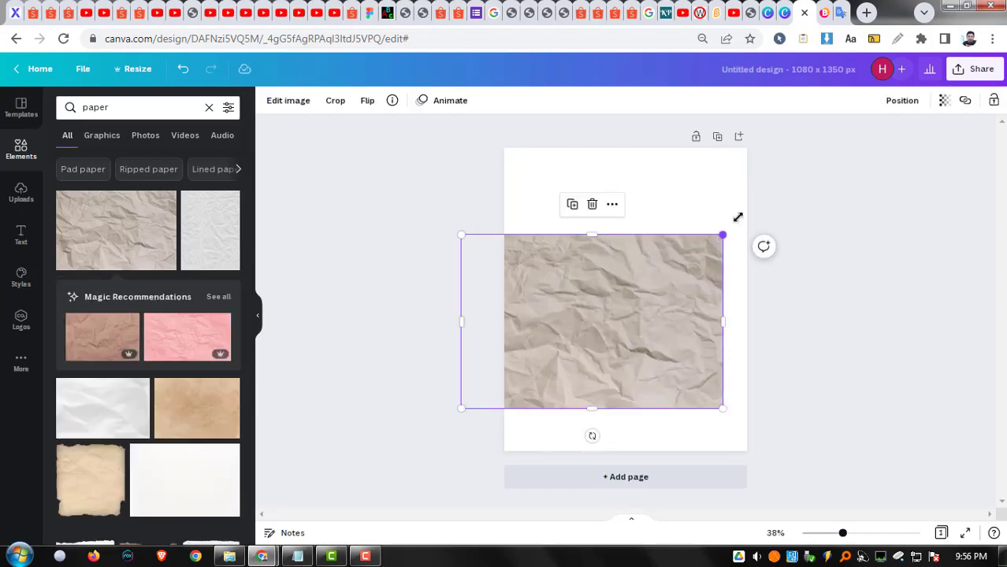
pyautogui.moveTo(738, 217); pyautogui.dragTo(841, 124)
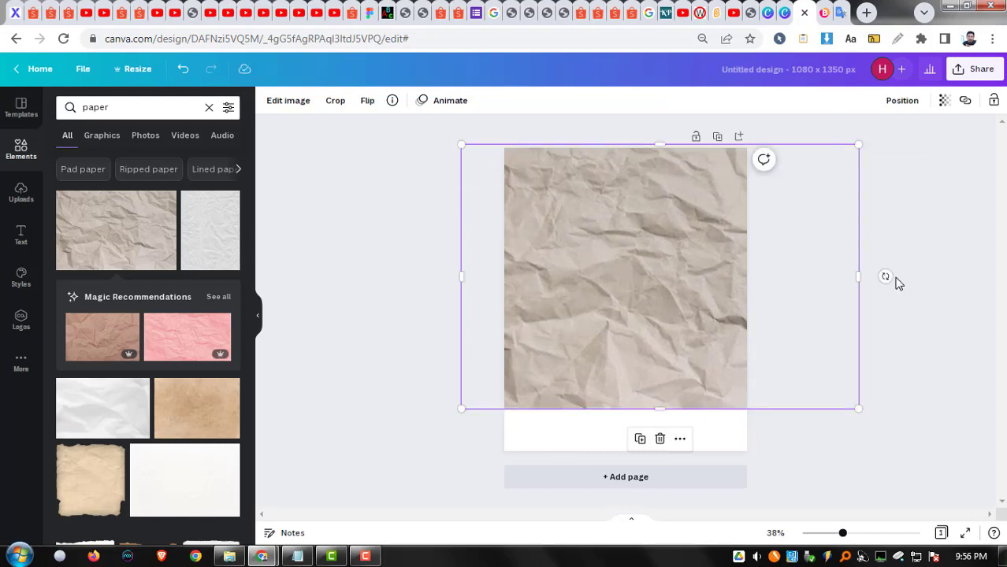
pyautogui.moveTo(884, 276); pyautogui.dragTo(652, 479)
pyautogui.moveTo(629, 319); pyautogui.dragTo(614, 327)
pyautogui.click(417, 267)
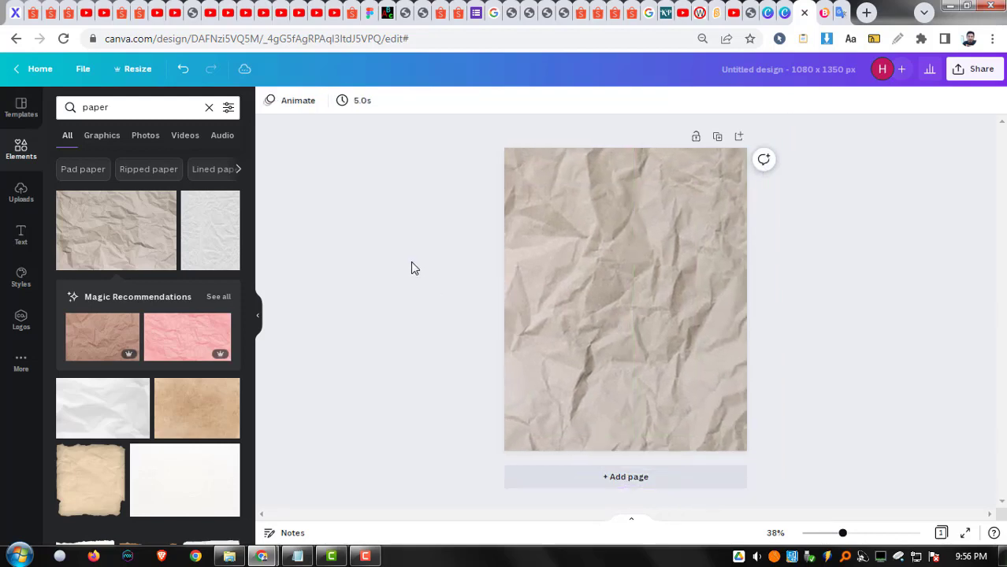
# Add the torn-edge parchment graphic over the background, slightly enlarge it and centre it on the page
pyautogui.click(82, 465)
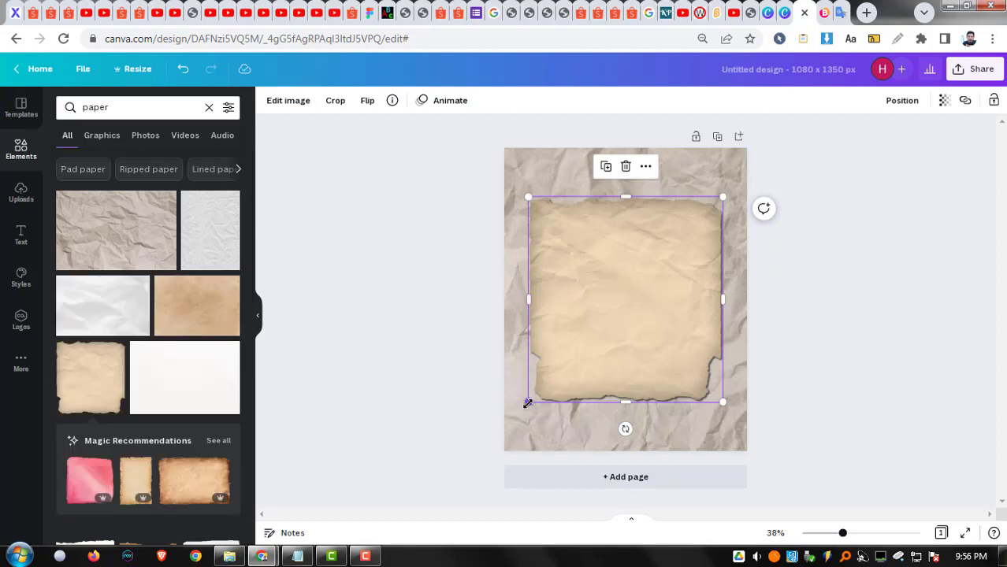
pyautogui.moveTo(527, 403); pyautogui.dragTo(523, 411)
pyautogui.moveTo(652, 298); pyautogui.dragTo(657, 294)
pyautogui.click(389, 480)
# Copy the keyword "brush" from the Notepad list and search Canva's elements for it in place of "paper"
pyautogui.click(297, 556)
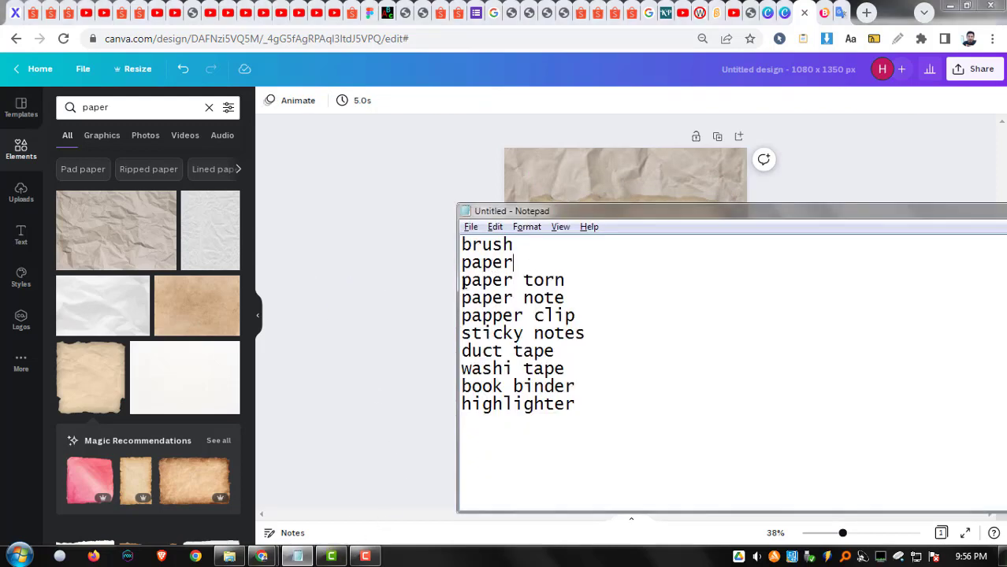
pyautogui.doubleClick(473, 246)
pyautogui.hotkey('ctrl', 'c')
pyautogui.click(153, 107)
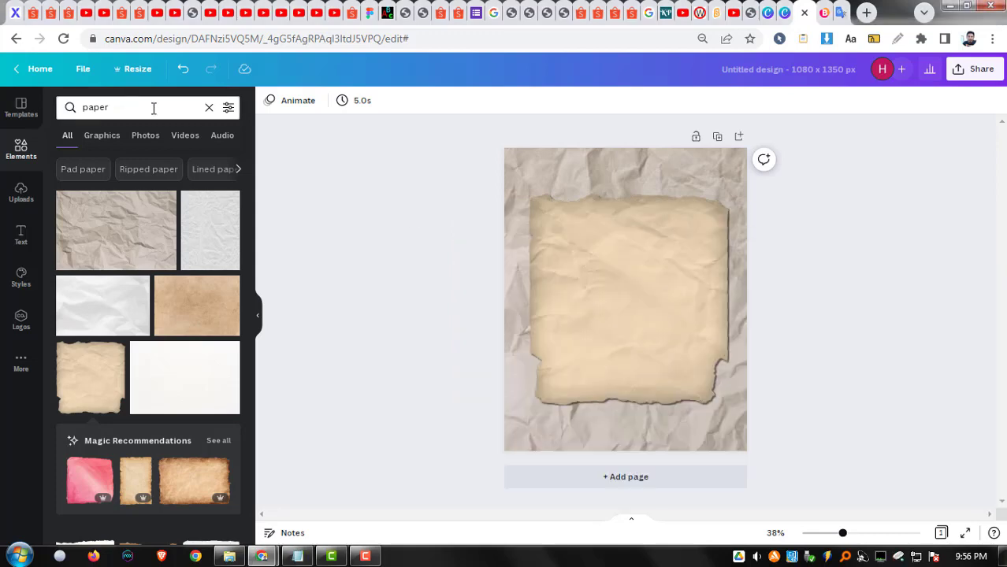
pyautogui.hotkey('ctrl', 'a')
pyautogui.hotkey('ctrl', 'v')
pyautogui.press('Return')
# Add the brown brush stroke graphic, enlarge it and place it across the upper edge of the parchment
pyautogui.scroll(-5, 189, 225)
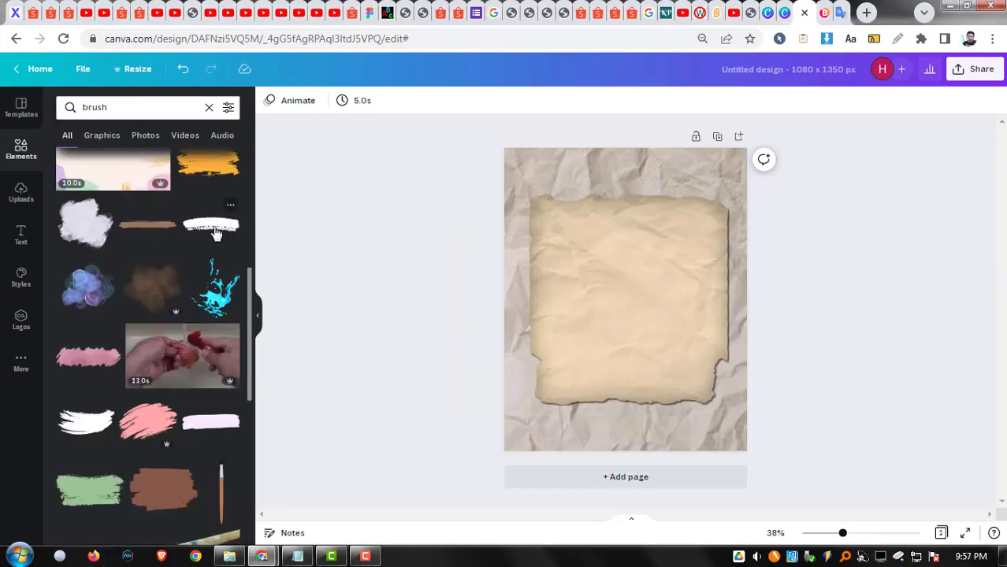
pyautogui.click(162, 497)
pyautogui.moveTo(635, 294)
pyautogui.mouseDown()
pyautogui.moveTo(566, 172)
pyautogui.moveTo(601, 176)
pyautogui.moveTo(589, 399)
pyautogui.moveTo(737, 387)
pyautogui.moveTo(705, 393)
pyautogui.moveTo(736, 378)
pyautogui.moveTo(645, 160)
pyautogui.moveTo(740, 175)
pyautogui.moveTo(596, 171)
pyautogui.mouseUp()
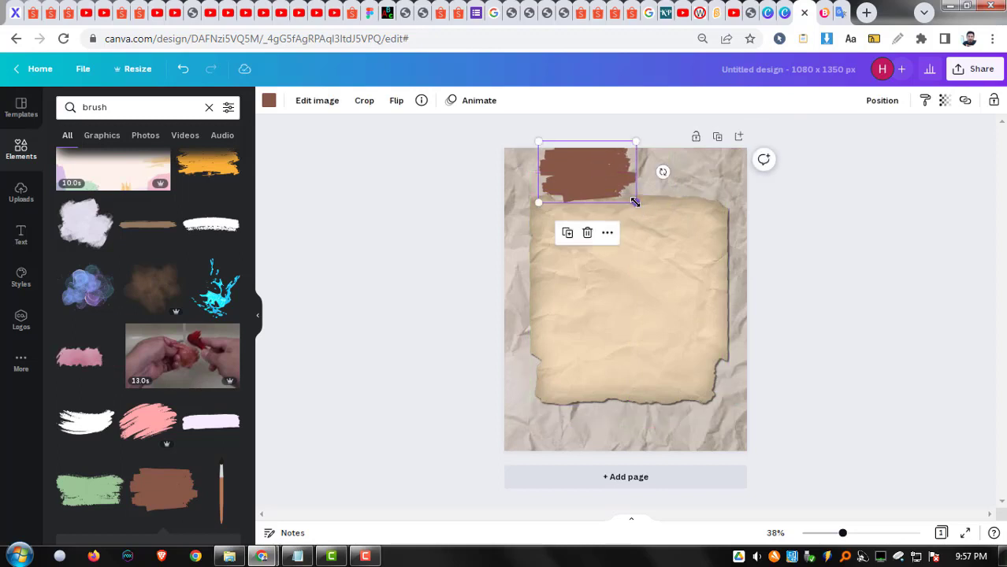
pyautogui.moveTo(638, 204); pyautogui.dragTo(705, 247)
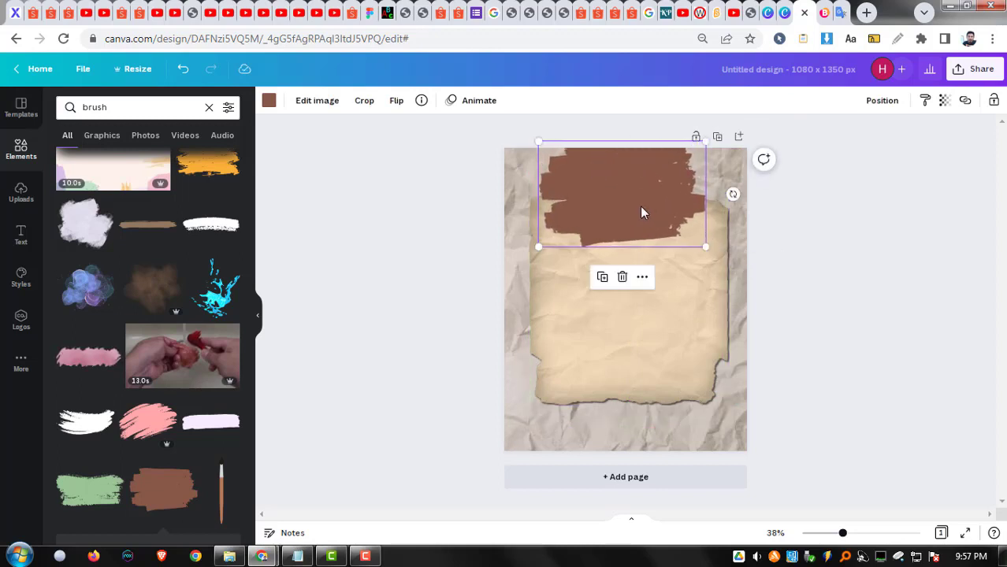
pyautogui.moveTo(641, 209); pyautogui.dragTo(647, 211)
pyautogui.click(312, 252)
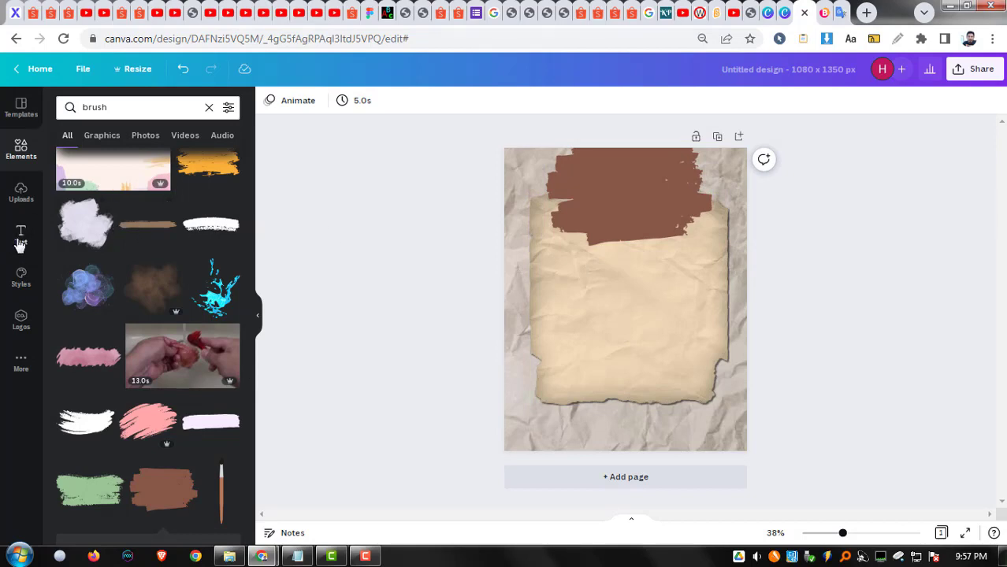
pyautogui.click(627, 171)
pyautogui.moveTo(530, 132); pyautogui.dragTo(509, 119)
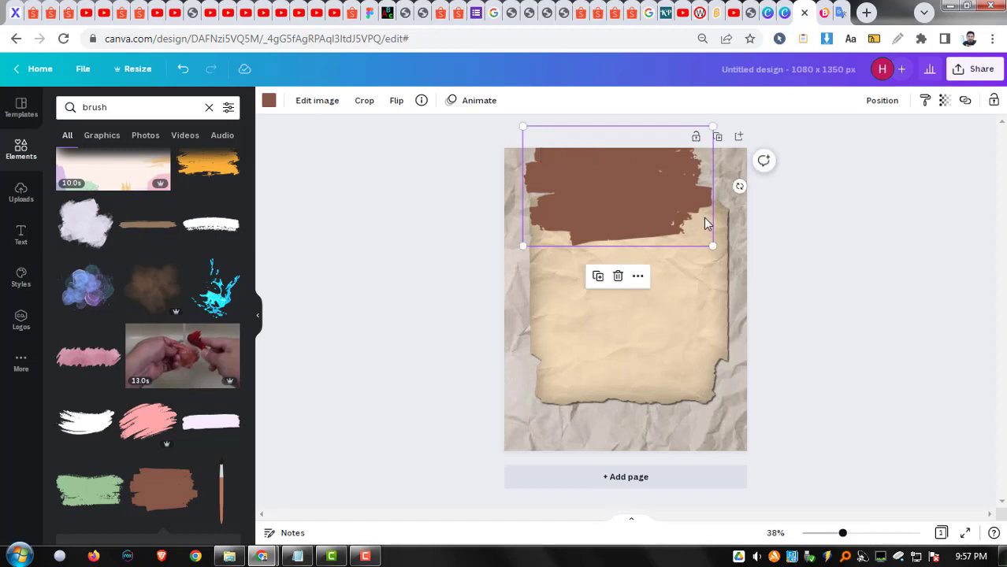
pyautogui.moveTo(639, 183); pyautogui.dragTo(645, 174)
pyautogui.click(386, 230)
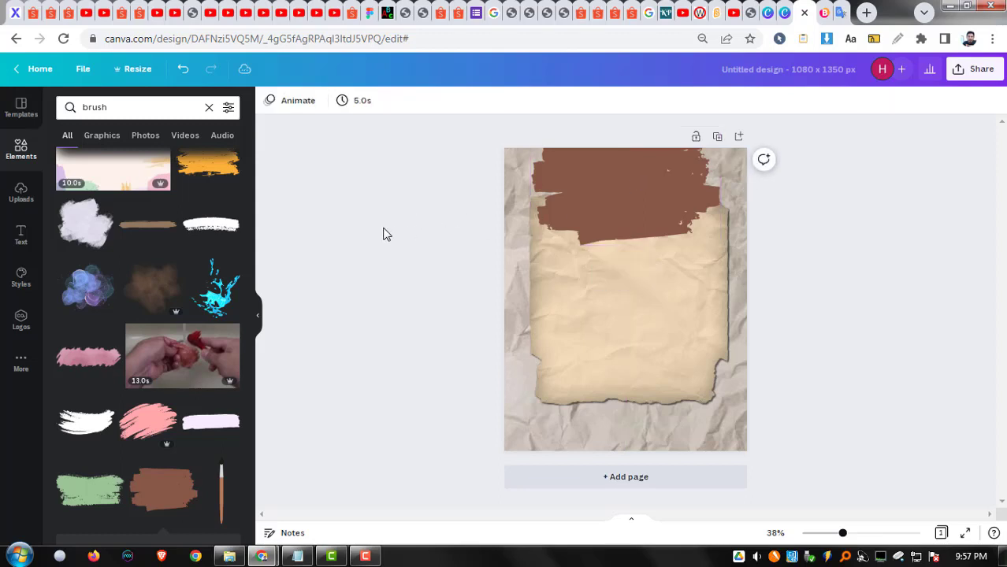
# Open the text options, mark the heading preset with the page pen, and clear the mark
pyautogui.click(17, 241)
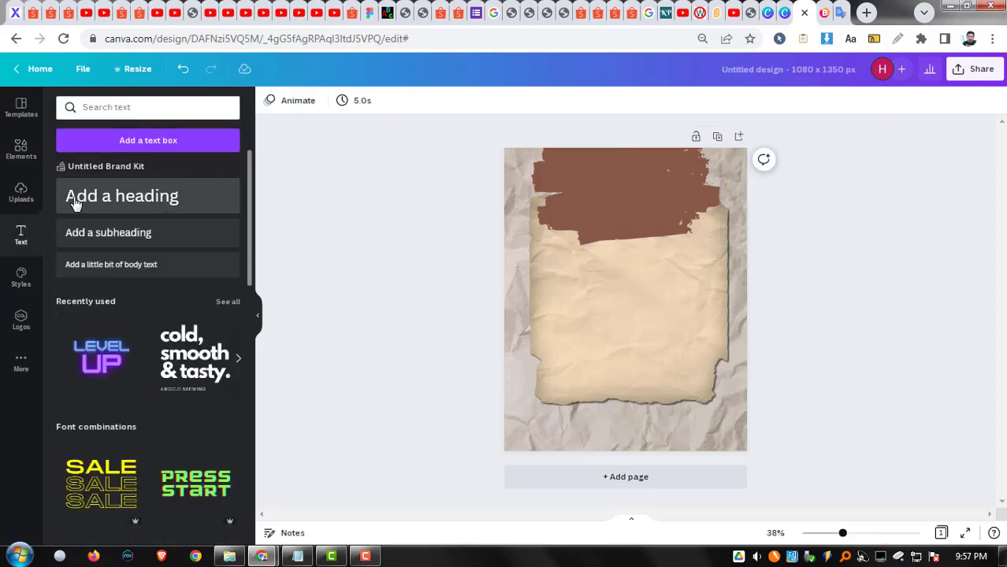
pyautogui.hotkey('alt', 'm')
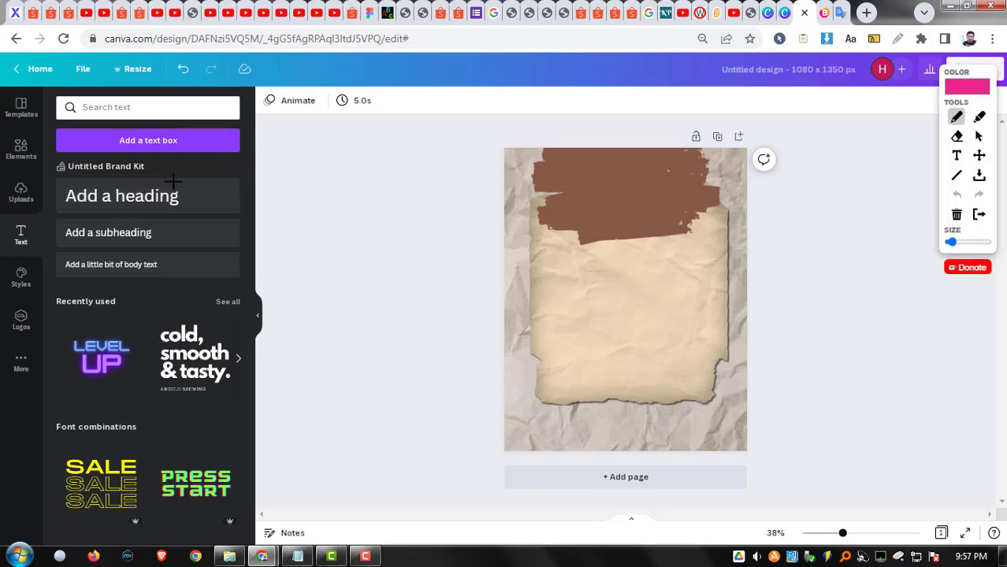
pyautogui.moveTo(173, 182)
pyautogui.mouseDown()
pyautogui.moveTo(38, 178)
pyautogui.moveTo(46, 204)
pyautogui.moveTo(236, 223)
pyautogui.moveTo(179, 179)
pyautogui.mouseUp()
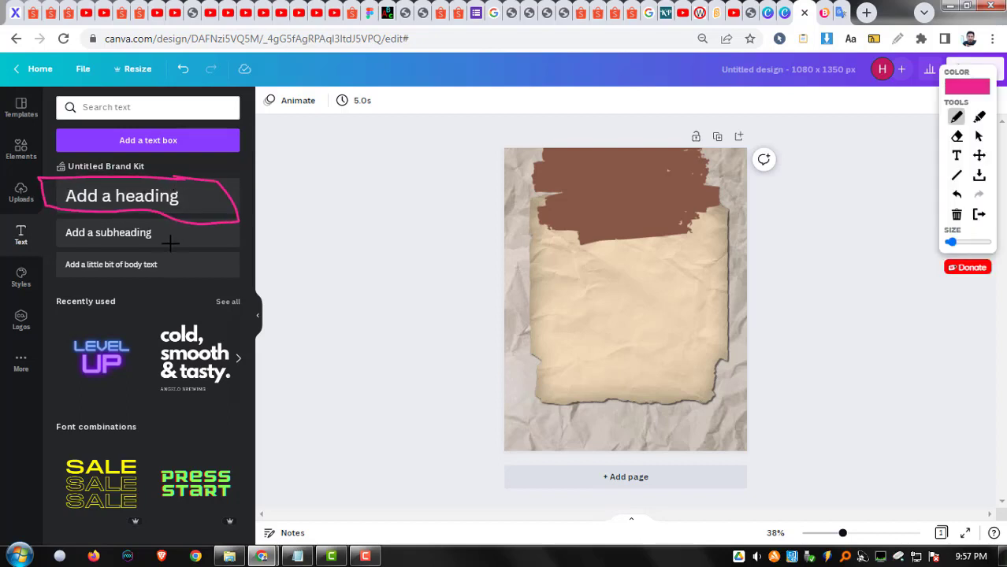
pyautogui.hotkey('alt', 'm')
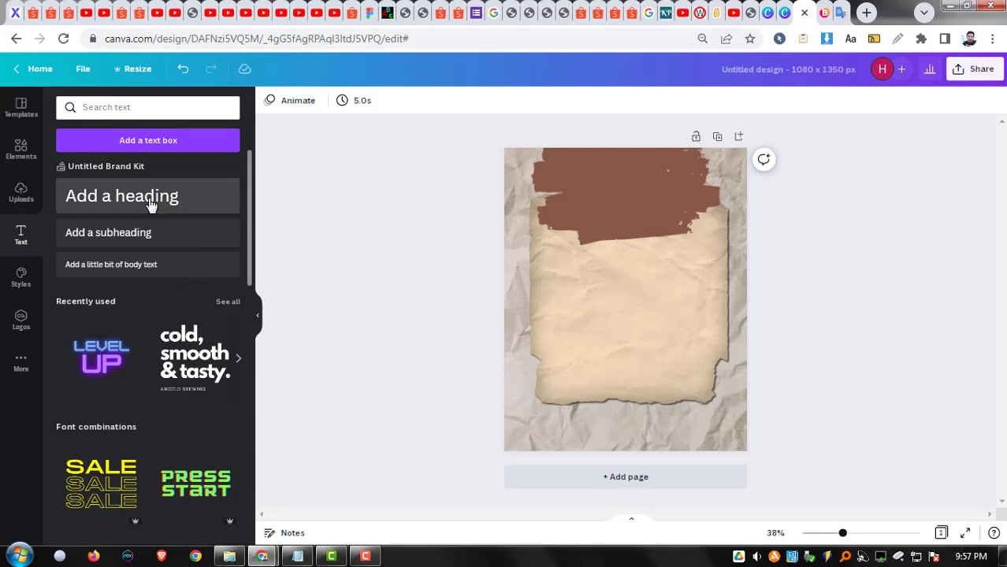
# Add a default heading to the page and delete it
pyautogui.click(166, 211)
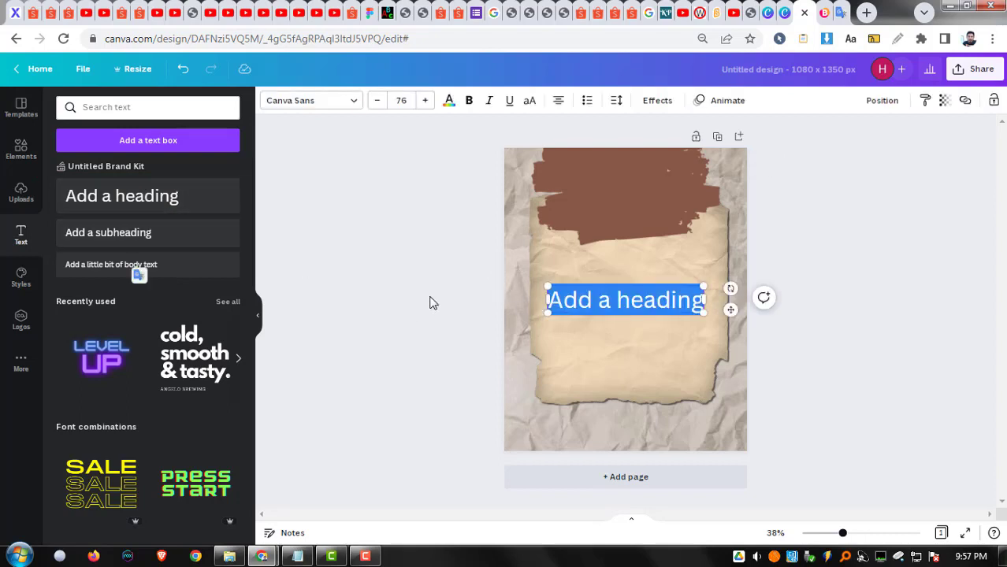
pyautogui.click(376, 297)
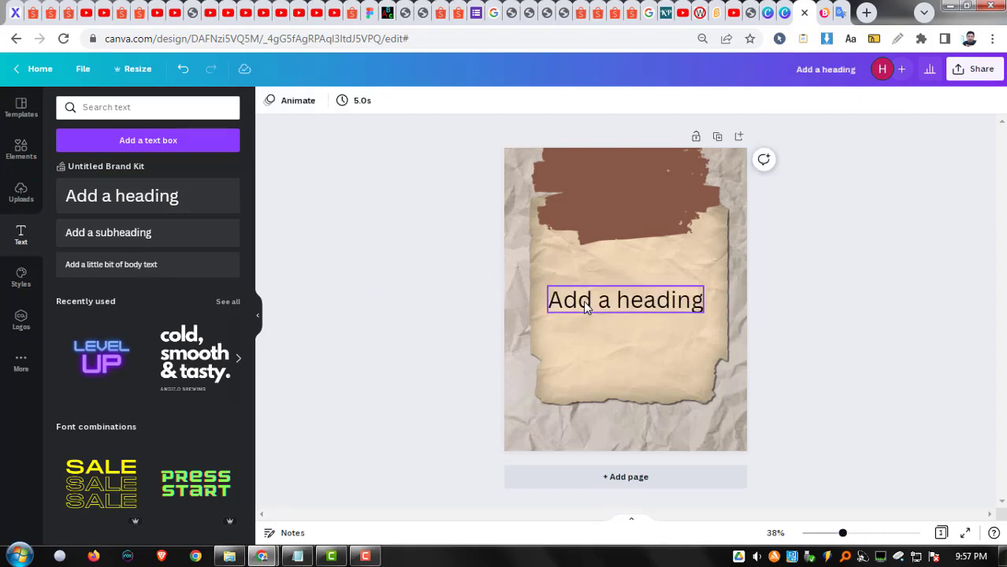
pyautogui.click(583, 300)
pyautogui.click(627, 260)
# Add the recently used "cold, smooth & tasty." font combination to the page and ungroup it
pyautogui.scroll(-2, 171, 312)
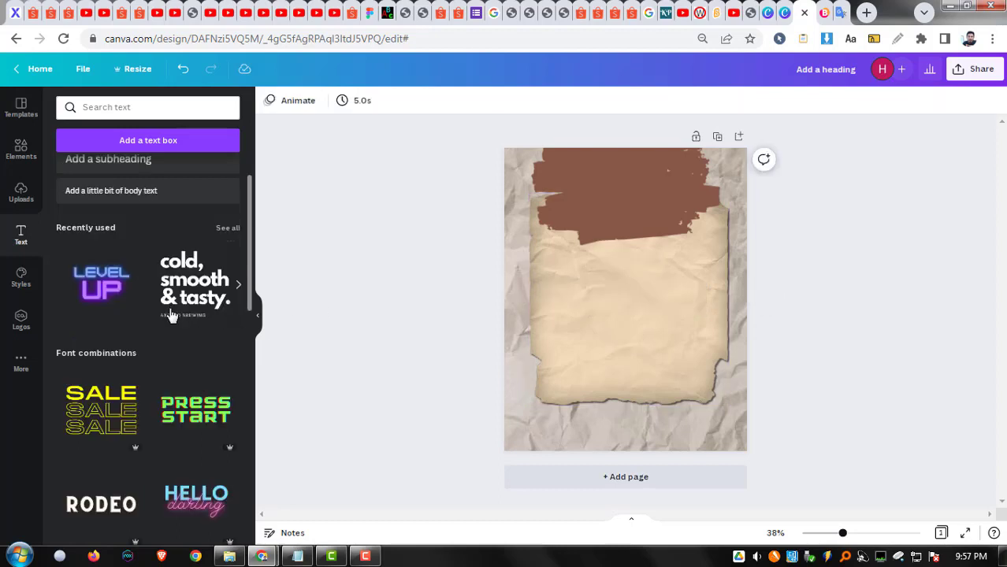
pyautogui.moveTo(197, 195); pyautogui.dragTo(620, 300)
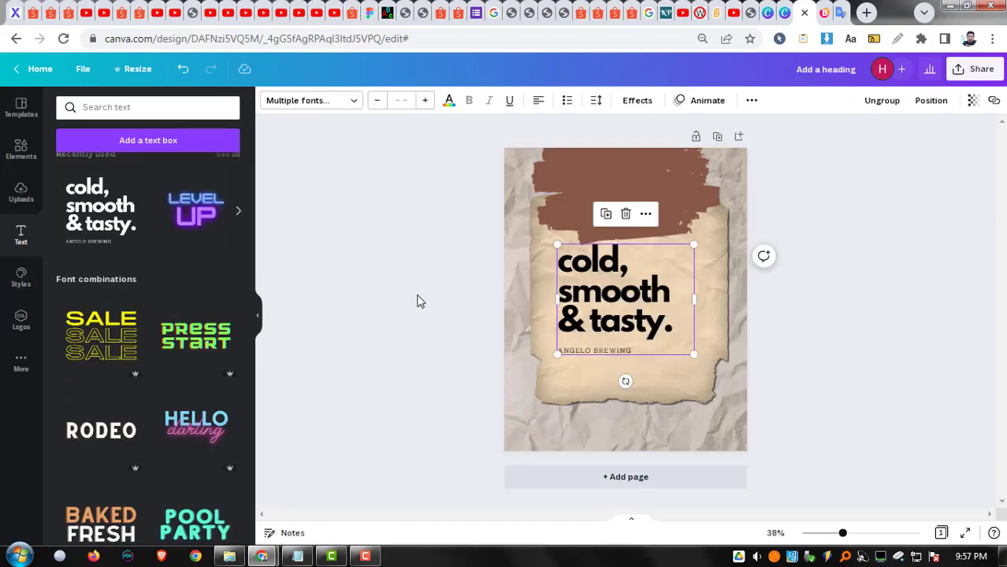
pyautogui.click(878, 102)
# Replace the "cold, smooth & tasty." text with "IKHLAS"
pyautogui.click(627, 335)
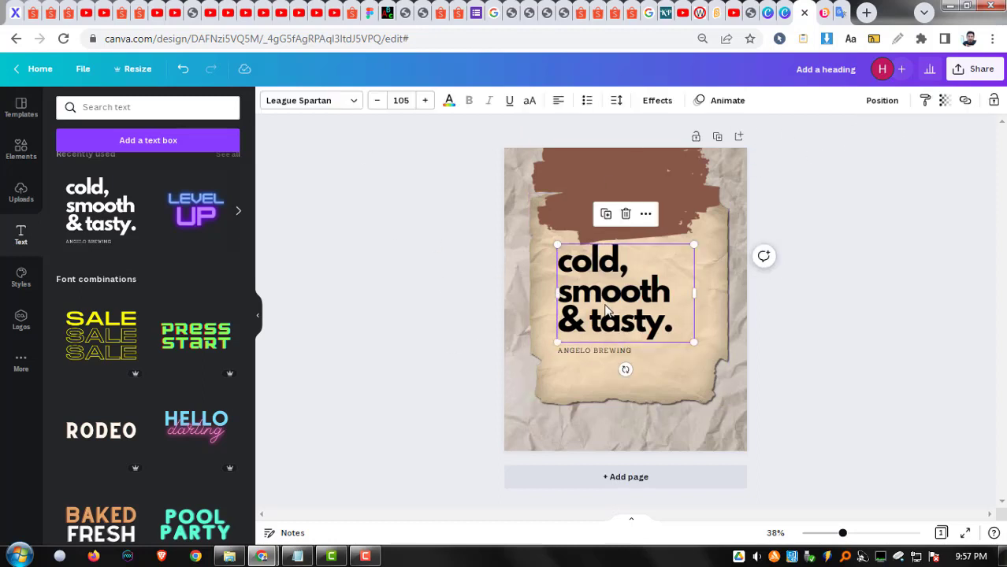
pyautogui.doubleClick(605, 309)
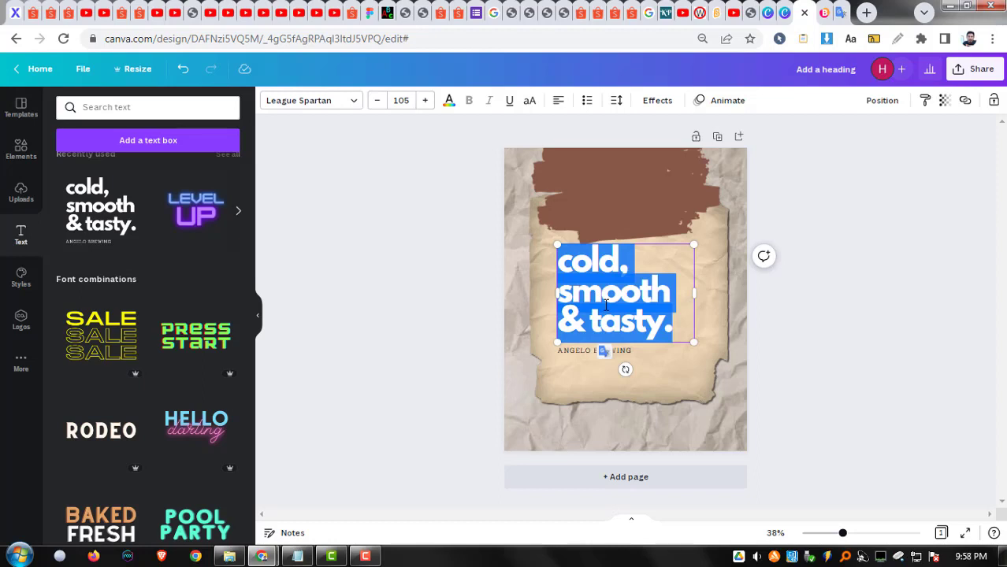
pyautogui.write('IKL')
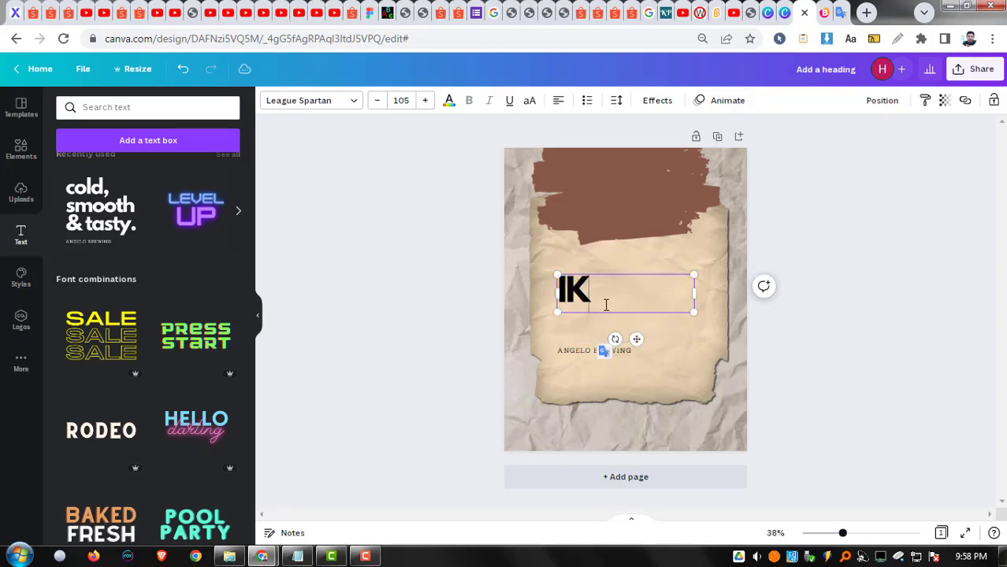
pyautogui.press('BackSpace')
pyautogui.press('BackSpace')
pyautogui.write('H')
pyautogui.press('BackSpace')
pyautogui.write('KHLAS')
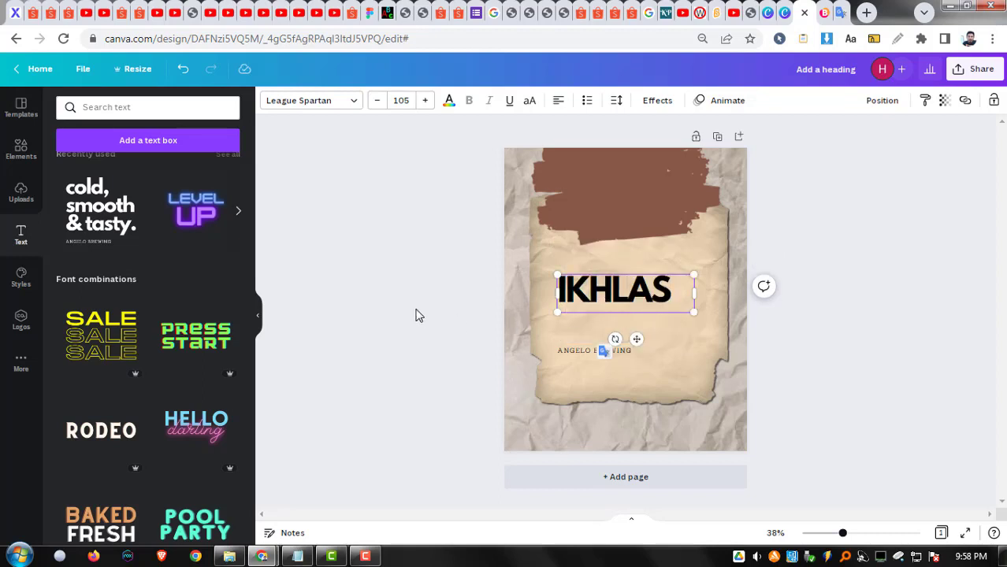
pyautogui.click(419, 315)
# Delete the small "ANGELO BREWING" text line below the title
pyautogui.click(610, 351)
pyautogui.click(610, 351)
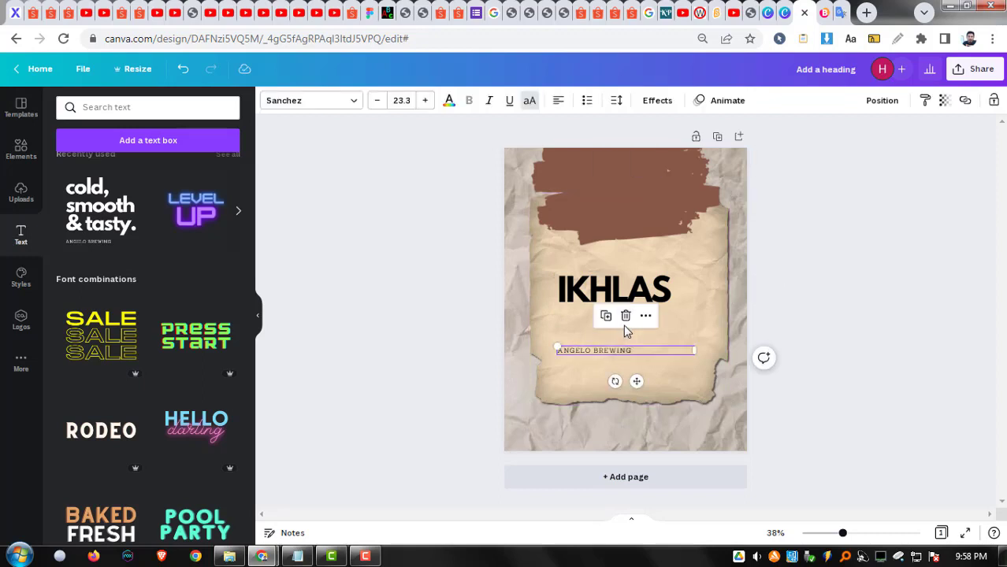
pyautogui.click(626, 318)
# Move the IKHLAS title onto the brown brush stroke, centre-align its text and centre it on the page
pyautogui.moveTo(600, 309)
pyautogui.mouseDown()
pyautogui.moveTo(603, 187)
pyautogui.moveTo(617, 194)
pyautogui.moveTo(611, 184)
pyautogui.moveTo(607, 193)
pyautogui.mouseUp()
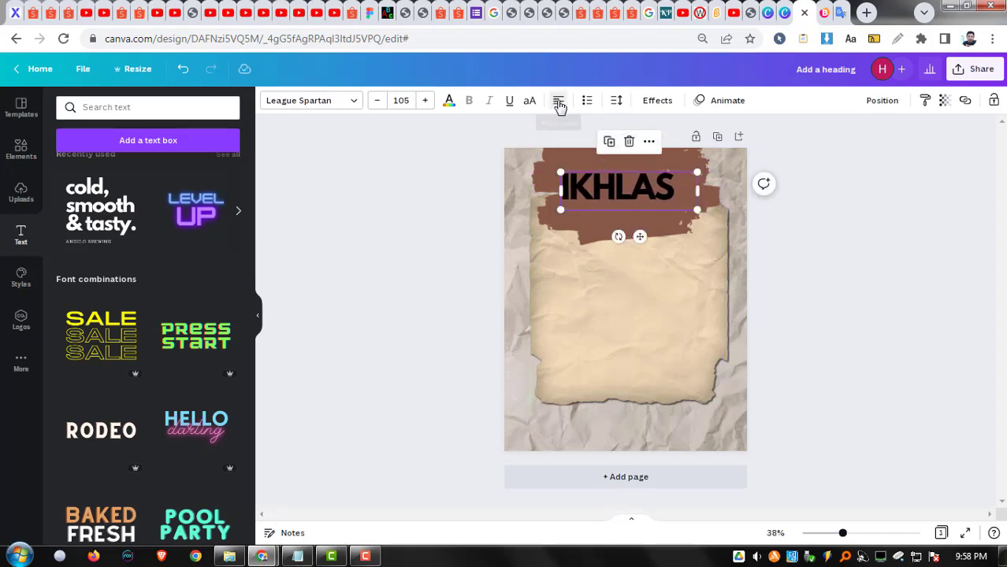
pyautogui.click(558, 102)
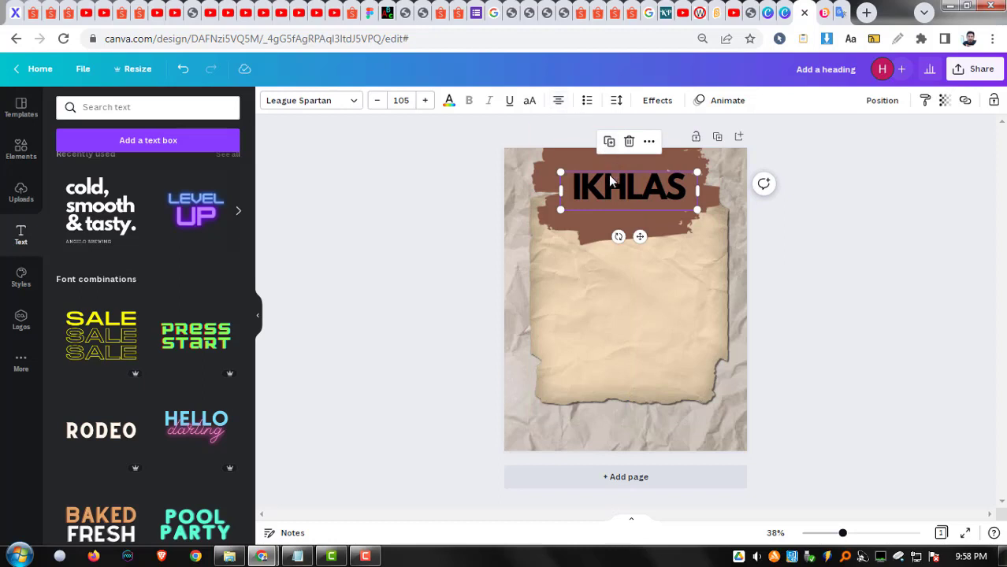
pyautogui.click(450, 201)
pyautogui.moveTo(619, 195); pyautogui.dragTo(614, 182)
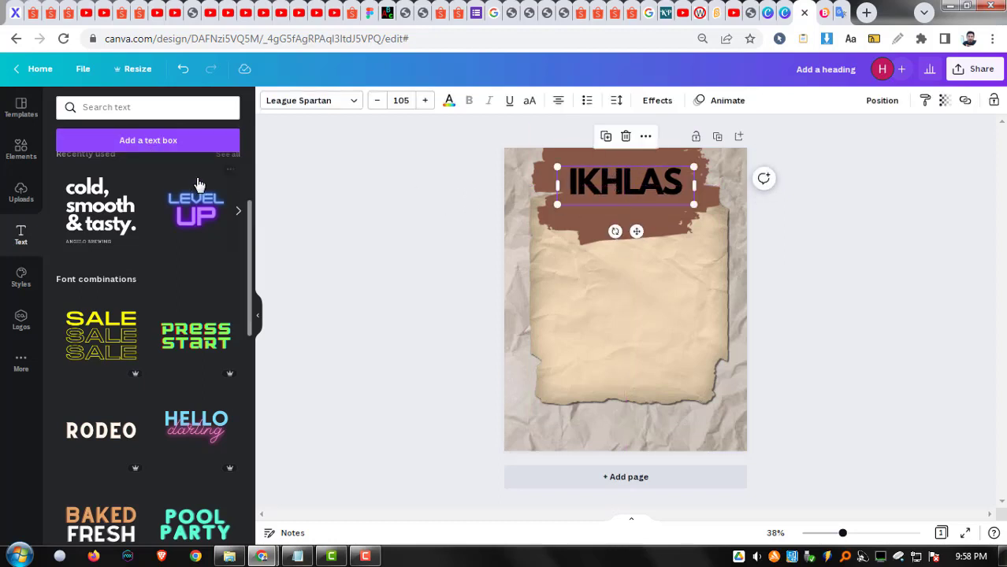
# Set the IKHLAS title's font to Finger Paint from the Handwriting fonts, trying Beth Ellen and Celandine along the way
pyautogui.click(330, 102)
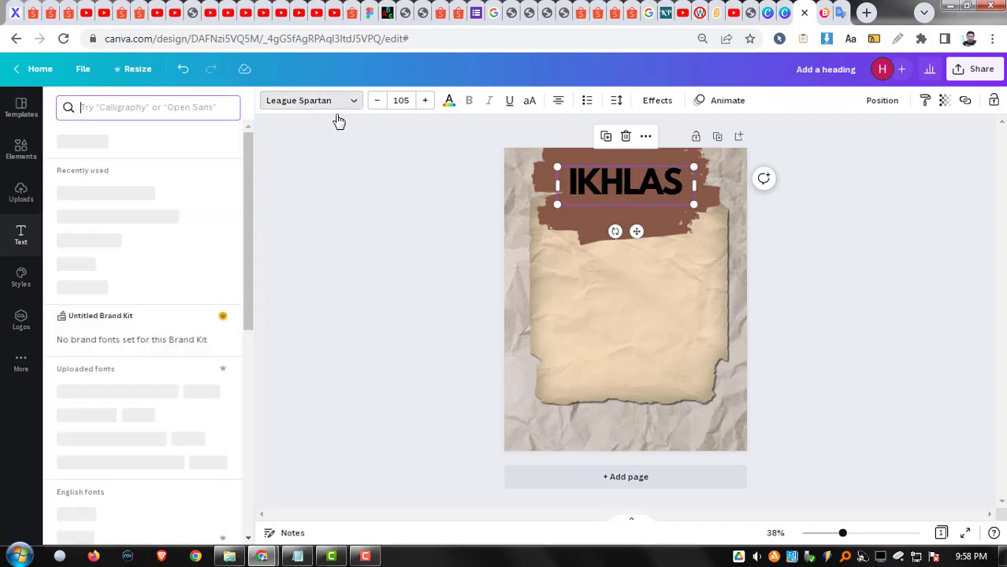
pyautogui.click(155, 108)
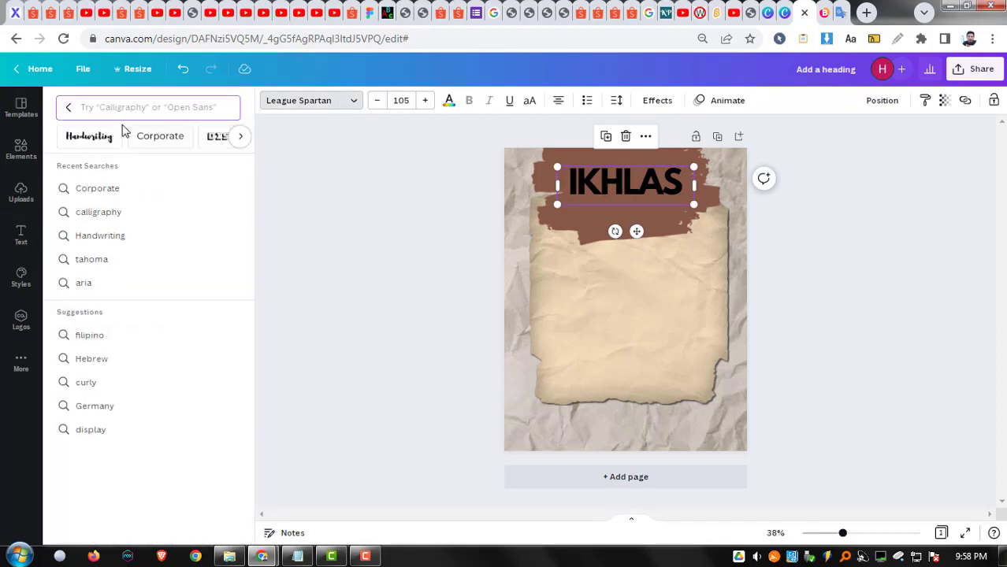
pyautogui.click(91, 138)
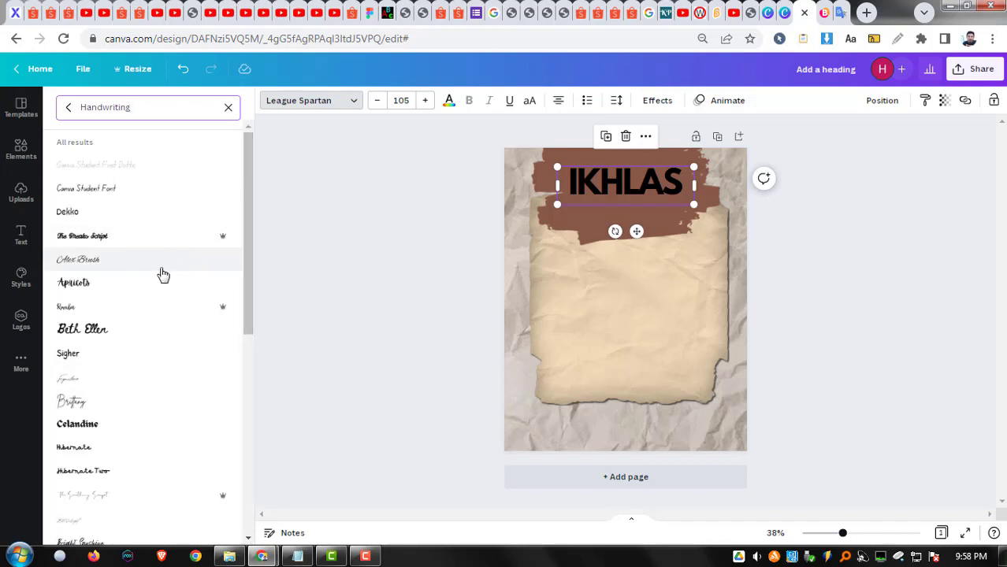
pyautogui.click(150, 329)
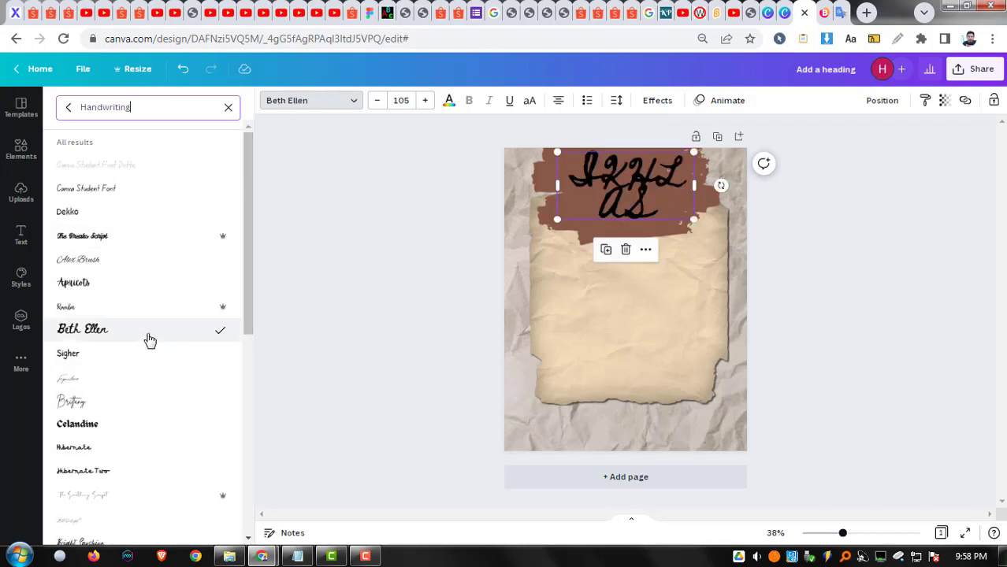
pyautogui.click(140, 423)
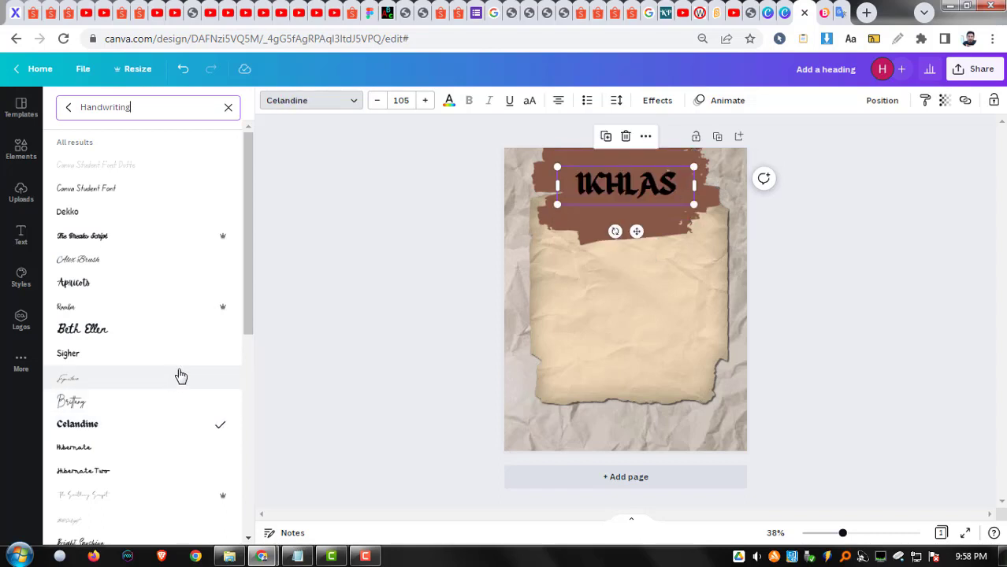
pyautogui.scroll(-5, 213, 361)
pyautogui.click(173, 384)
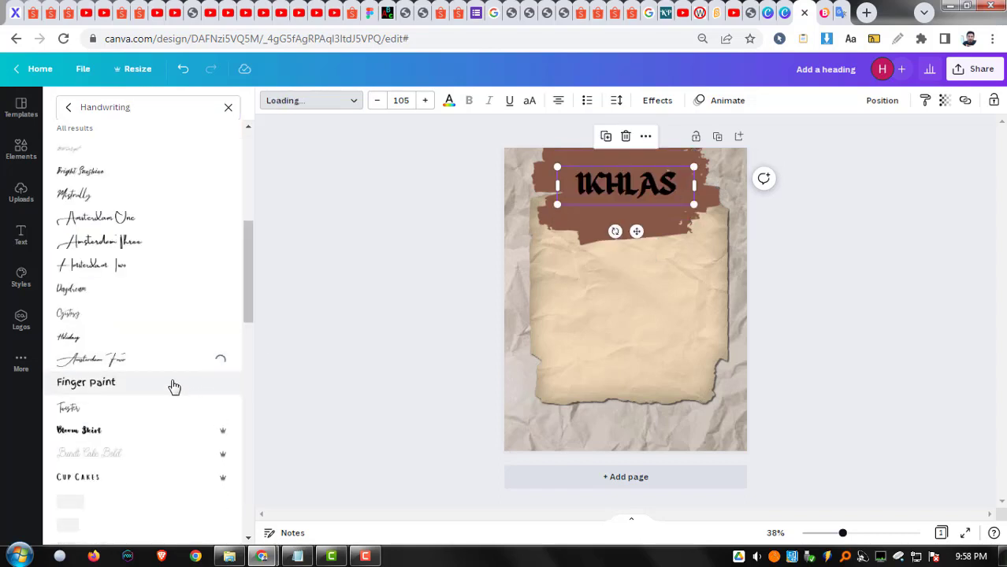
# Change the IKHLAS title's text colour to white
pyautogui.click(451, 103)
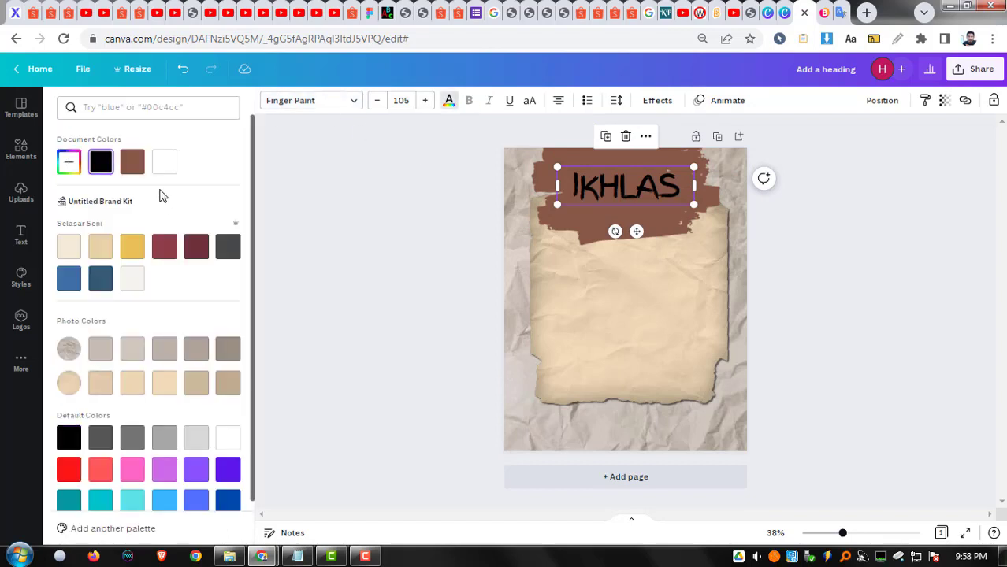
pyautogui.click(164, 161)
pyautogui.click(406, 227)
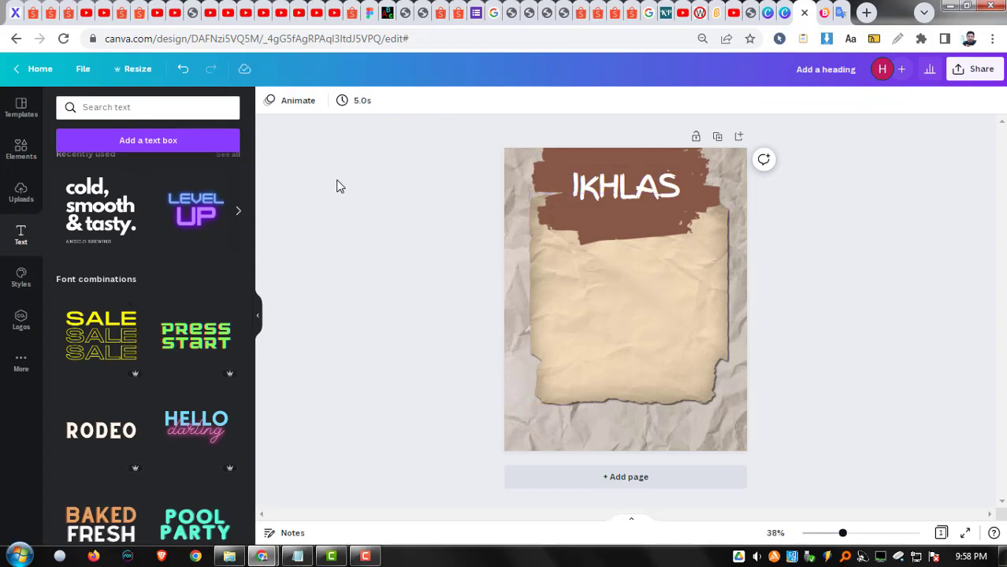
pyautogui.click(297, 556)
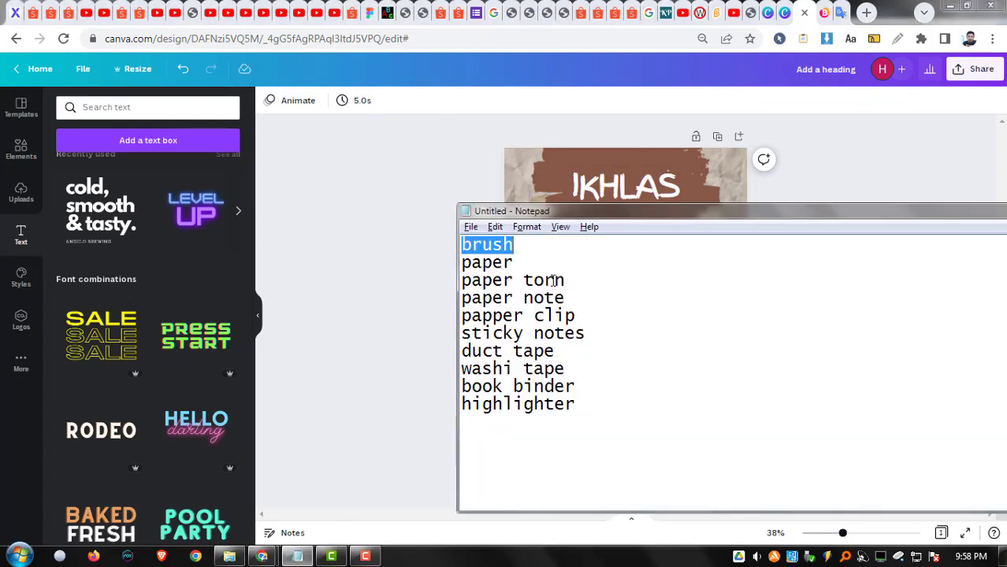
pyautogui.click(424, 249)
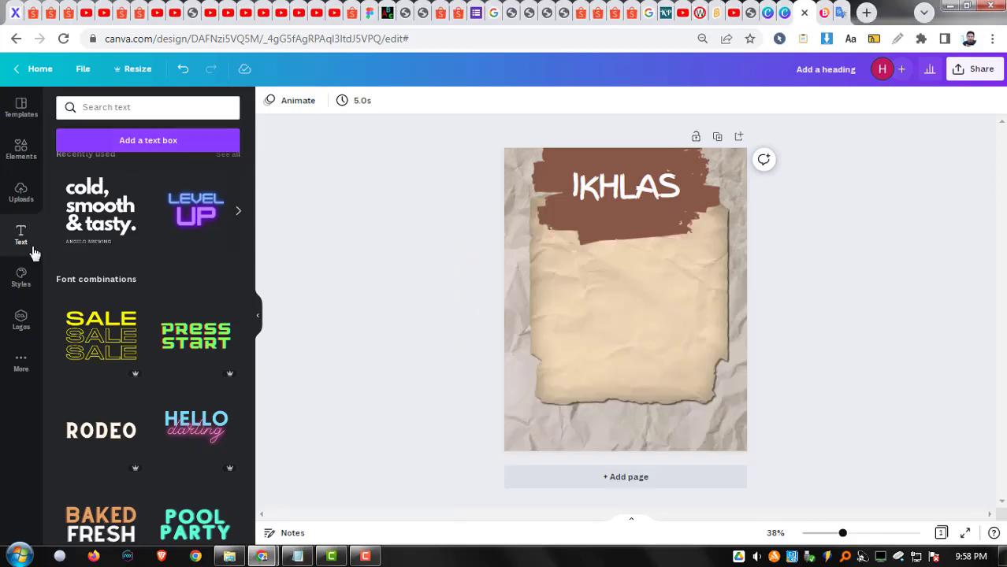
# Add a subheading to the page and replace its text with "SANGGUPKAH KAMU?"
pyautogui.scroll(2, 170, 265)
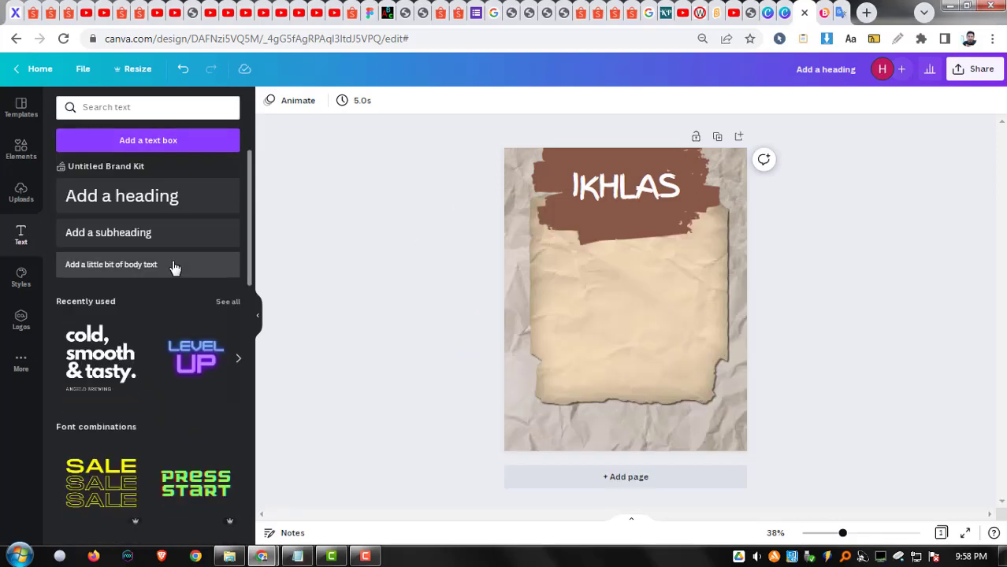
pyautogui.click(153, 237)
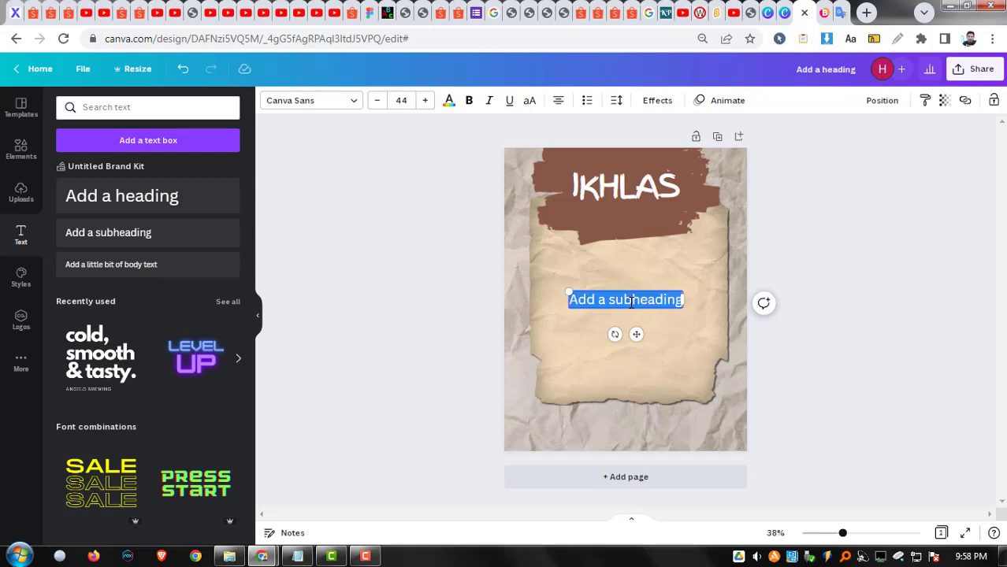
pyautogui.write('SANGGUPKA')
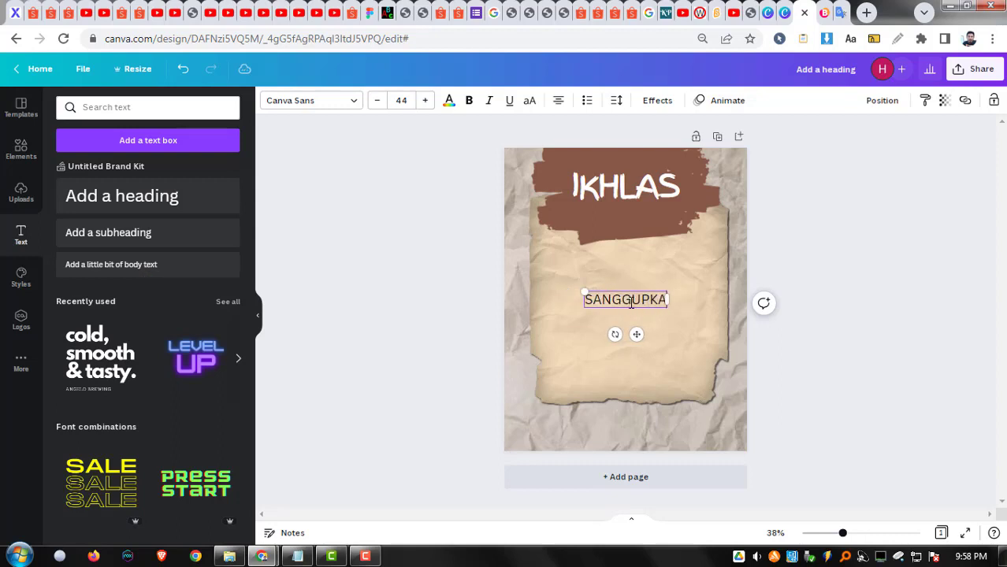
pyautogui.write('H KAMU IH')
pyautogui.press('BackSpace')
pyautogui.press('BackSpace')
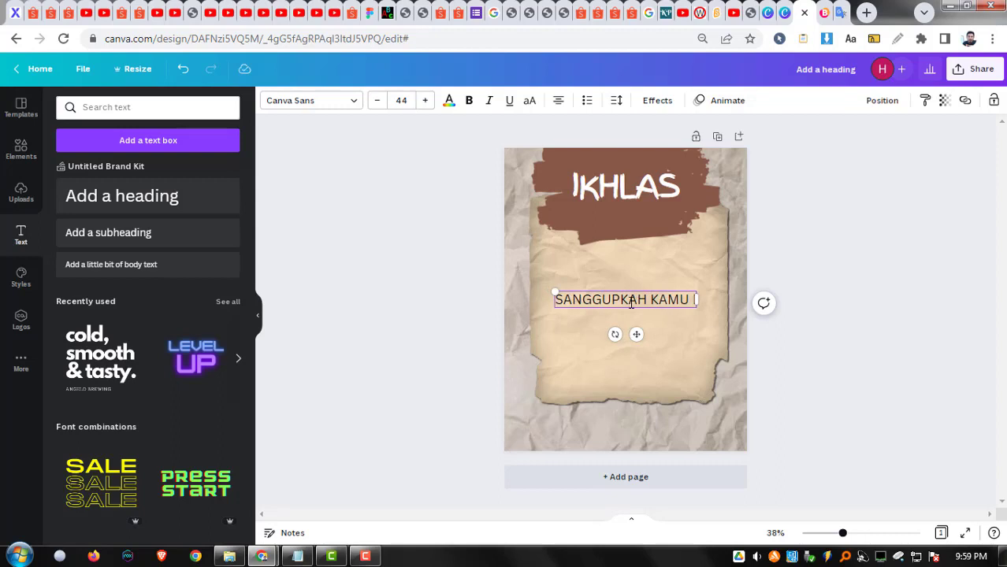
pyautogui.press('BackSpace')
pyautogui.press('BackSpace')
pyautogui.press('BackSpace')
pyautogui.press('BackSpace')
pyautogui.press('BackSpace')
pyautogui.press('BackSpace')
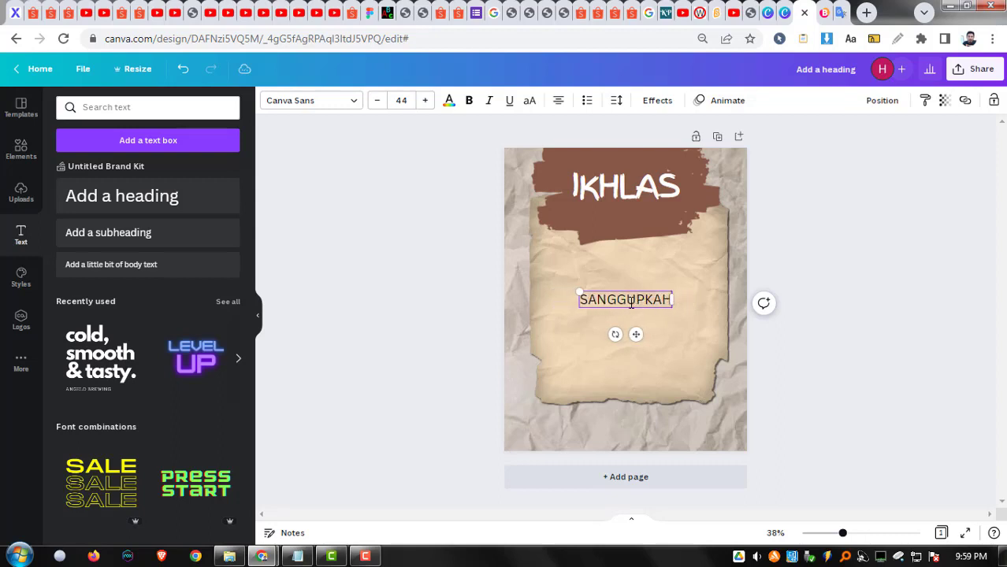
pyautogui.write('KAMU?')
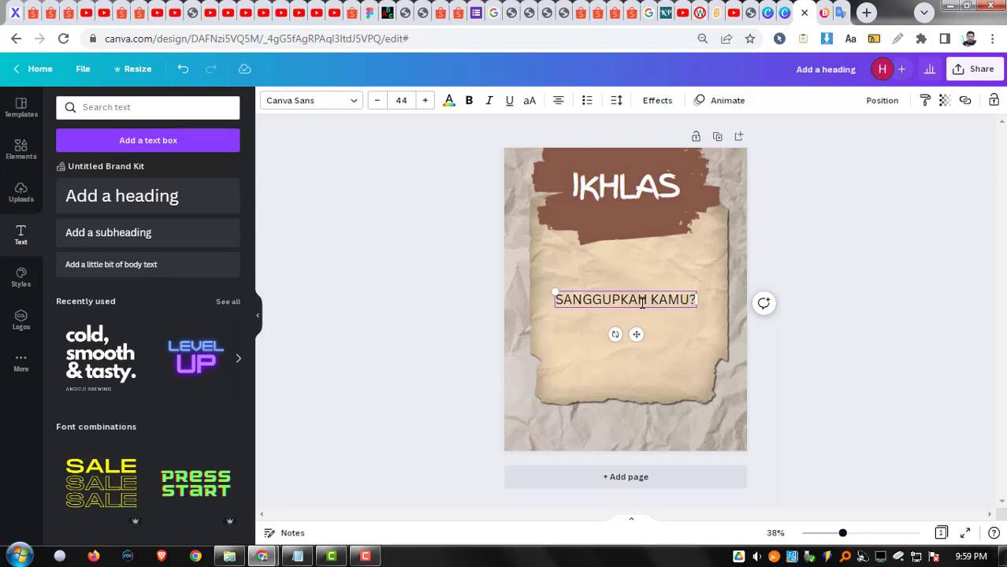
# Move the "SANGGUPKAH KAMU?" subheading directly below the IKHLAS title on the brush stroke and set its font to Finger Paint
pyautogui.click(560, 282)
pyautogui.moveTo(597, 299); pyautogui.dragTo(601, 215)
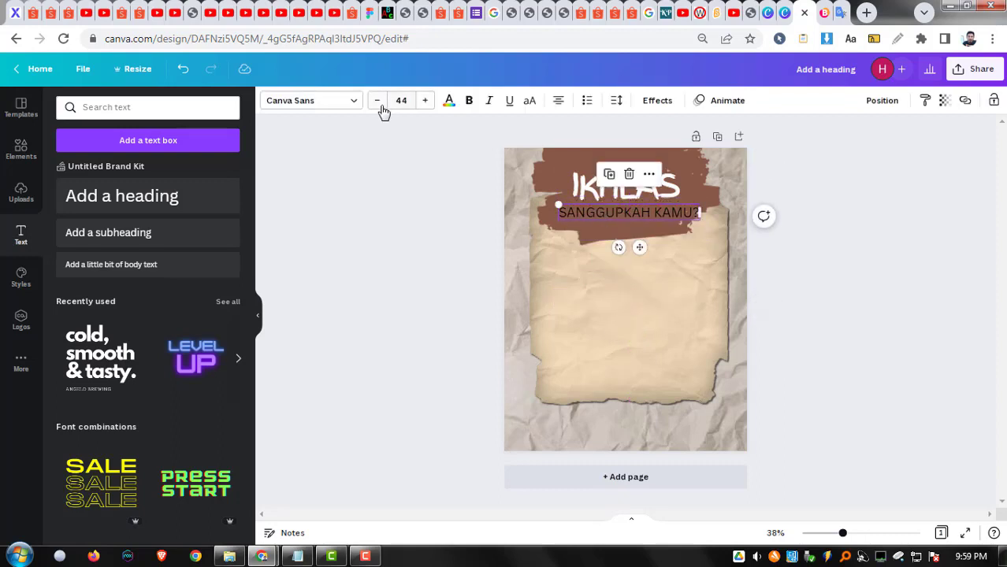
pyautogui.click(309, 100)
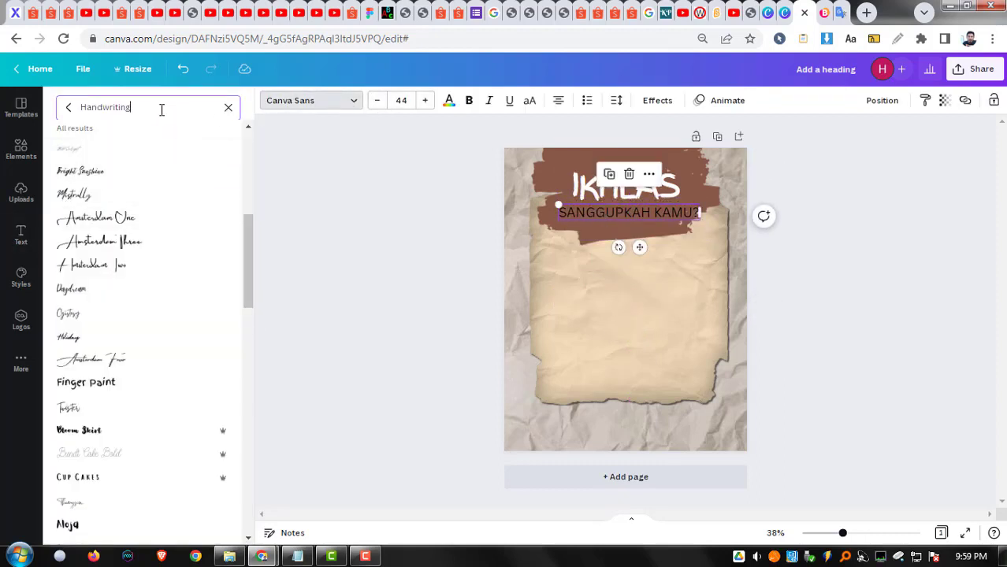
pyautogui.click(69, 107)
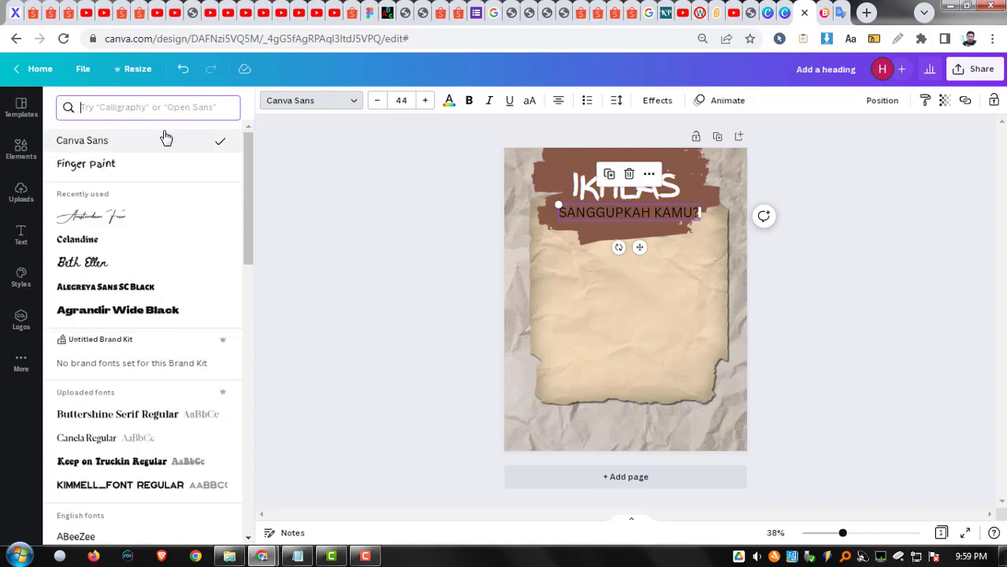
pyautogui.click(168, 173)
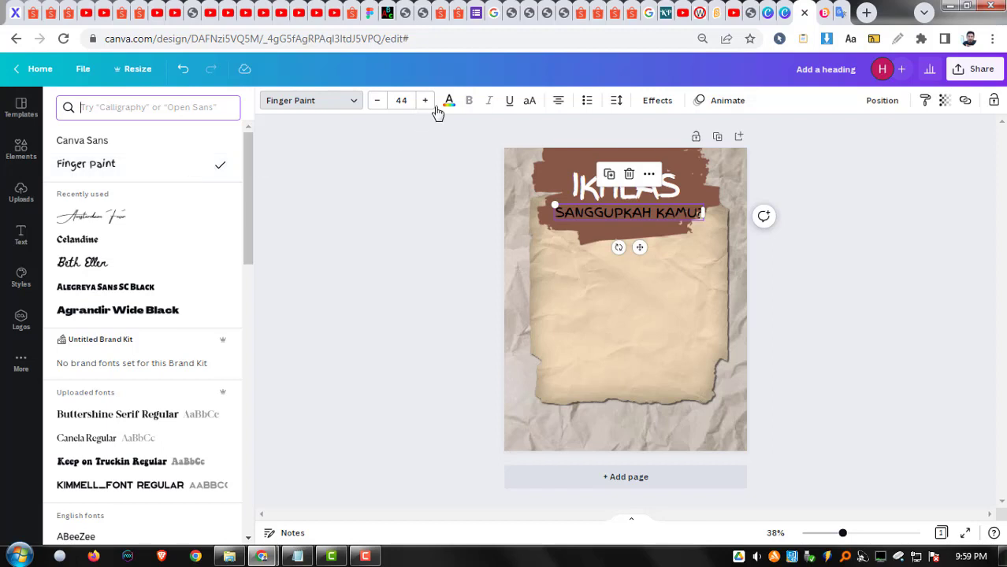
# Reduce the "SANGGUPKAH KAMU?" subheading's font size to 33
pyautogui.click(376, 106)
pyautogui.click(376, 107)
pyautogui.click(375, 107)
pyautogui.click(376, 106)
pyautogui.click(376, 106)
pyautogui.click(376, 107)
pyautogui.click(376, 106)
pyautogui.click(376, 106)
pyautogui.click(375, 107)
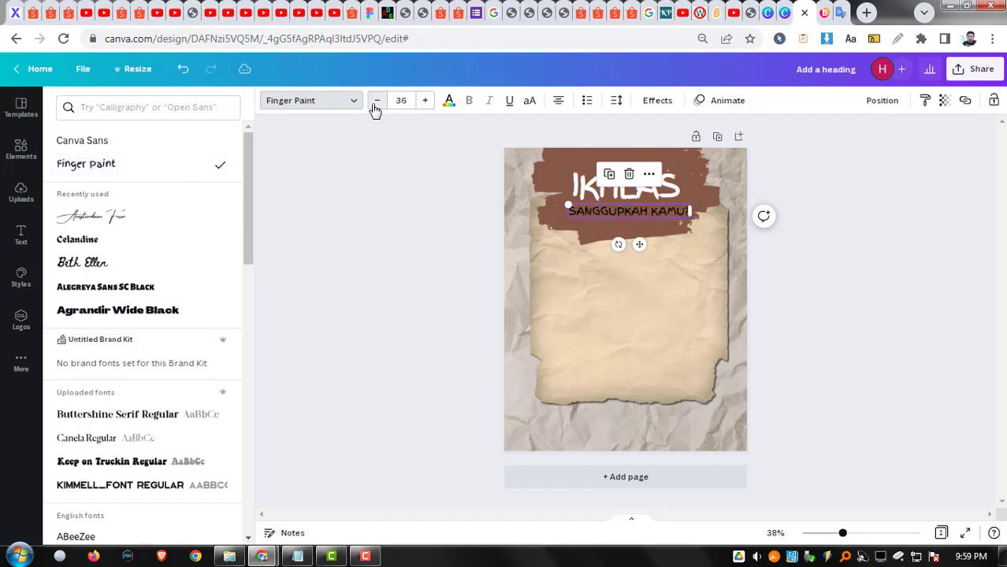
pyautogui.click(376, 107)
pyautogui.click(376, 107)
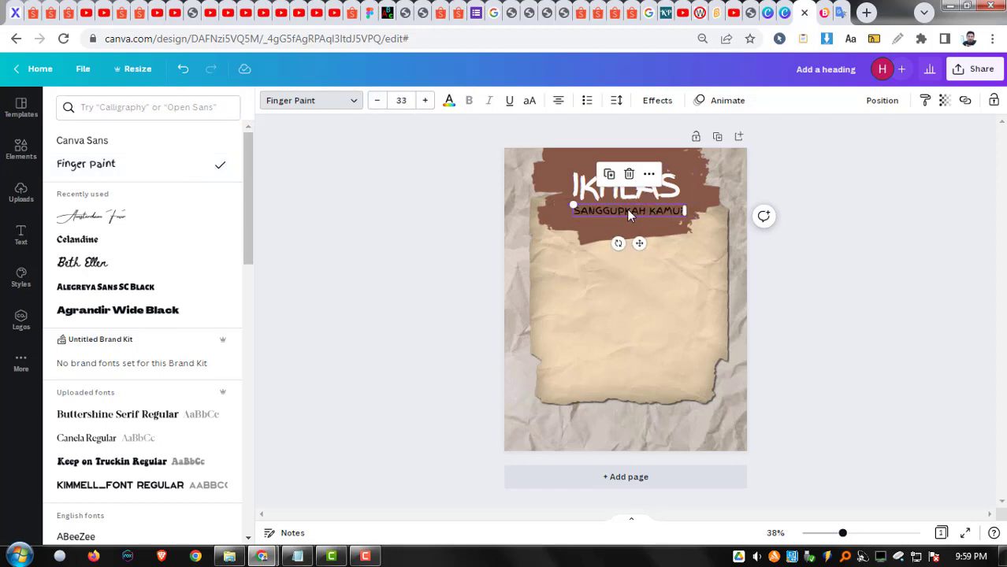
# Colour the "SANGGUPKAH KAMU?" subheading golden yellow from the Selasar Seni palette
pyautogui.click(447, 102)
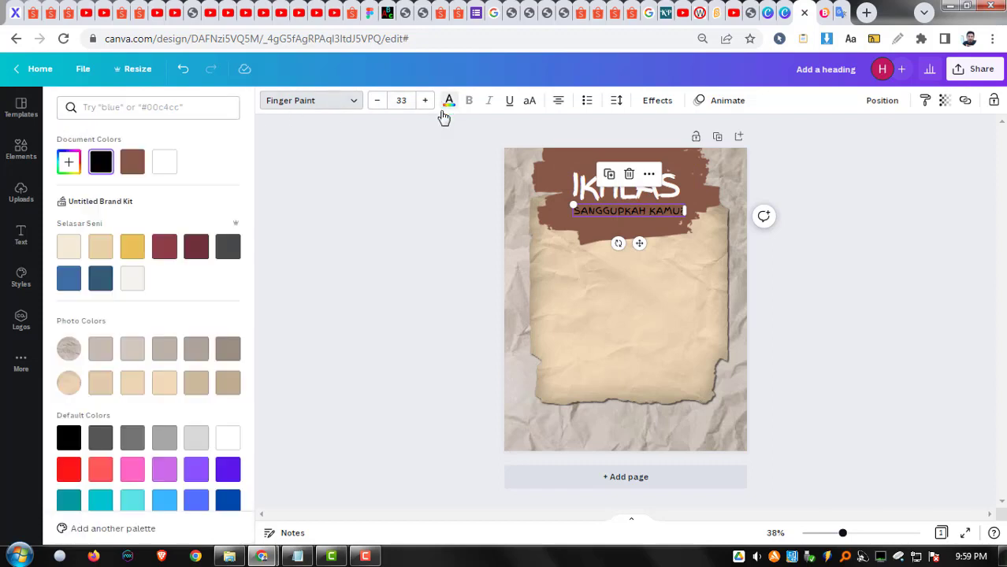
pyautogui.click(133, 249)
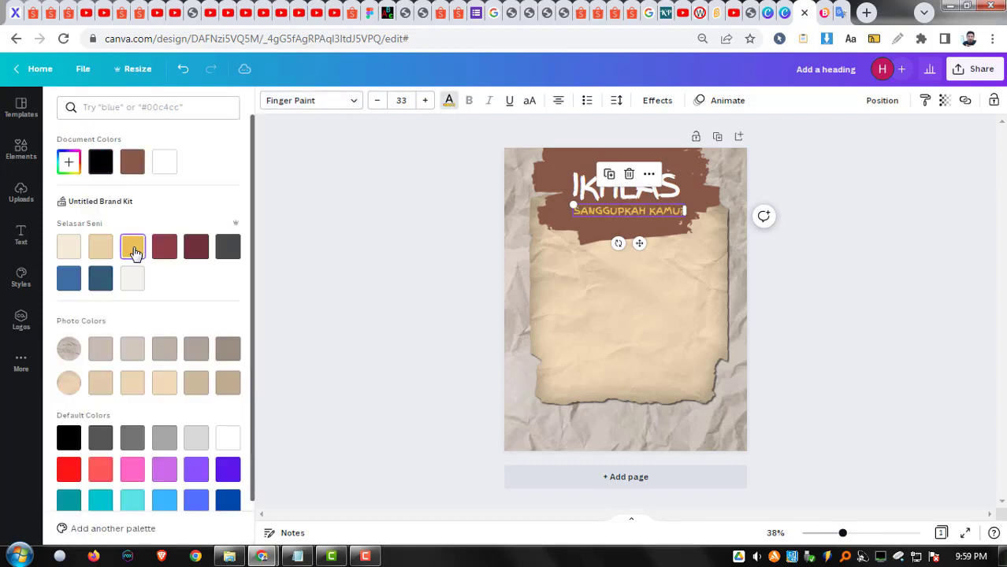
pyautogui.click(453, 233)
# Move the subheading slightly up, close beneath the IKHLAS title and horizontally centred on the page
pyautogui.click(619, 212)
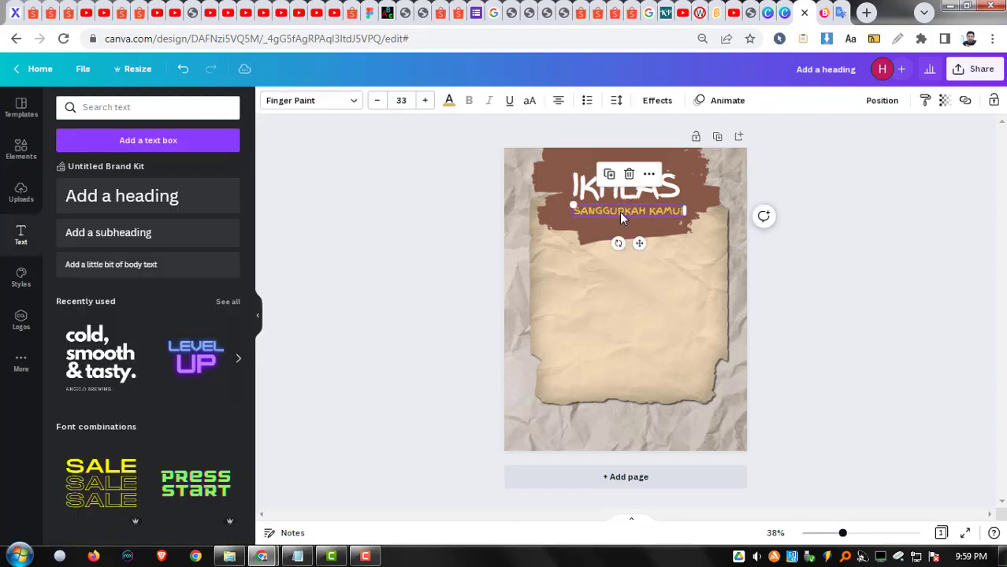
pyautogui.moveTo(619, 212); pyautogui.dragTo(619, 208)
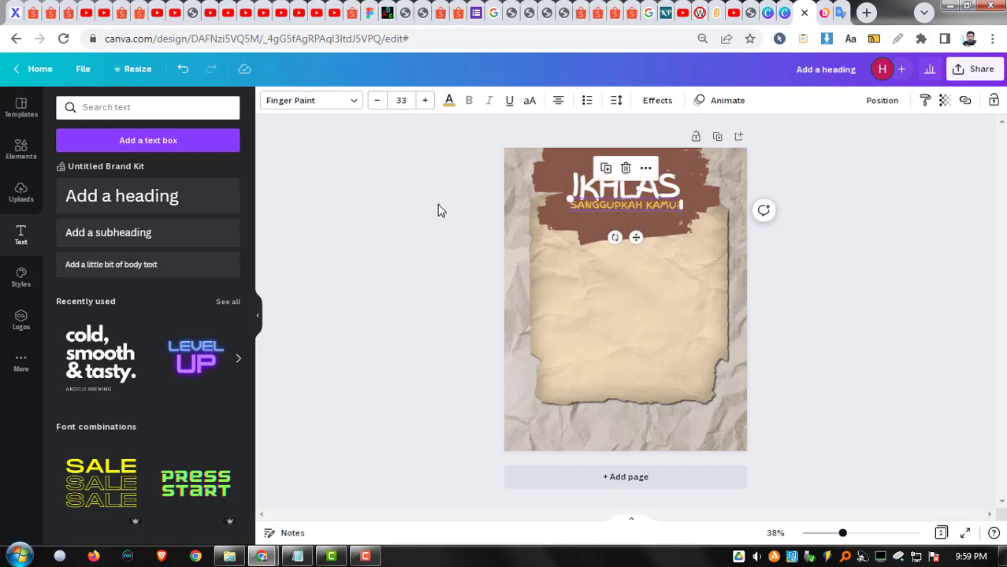
pyautogui.click(446, 238)
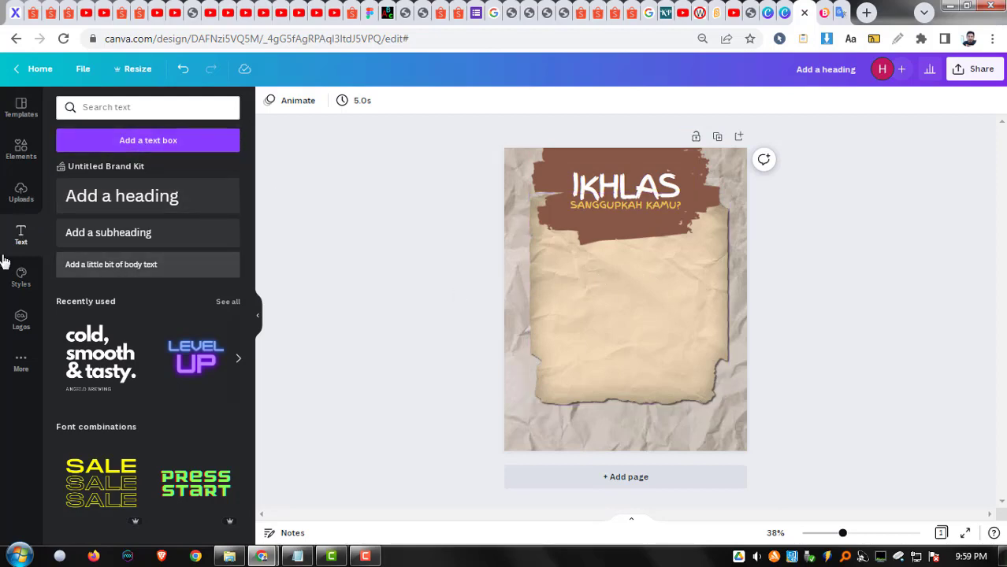
# Add the font combination with the quote "Keberhasilan bukanlah milik orang yang pintar" to the page
pyautogui.scroll(-5, 150, 331)
pyautogui.scroll(-5, 157, 326)
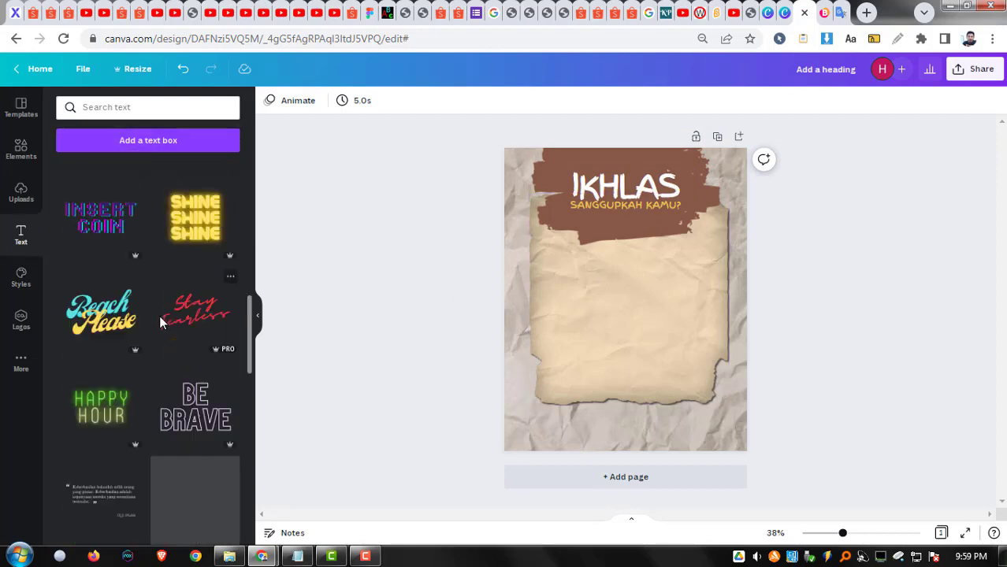
pyautogui.scroll(2, 171, 317)
pyautogui.scroll(-5, 146, 299)
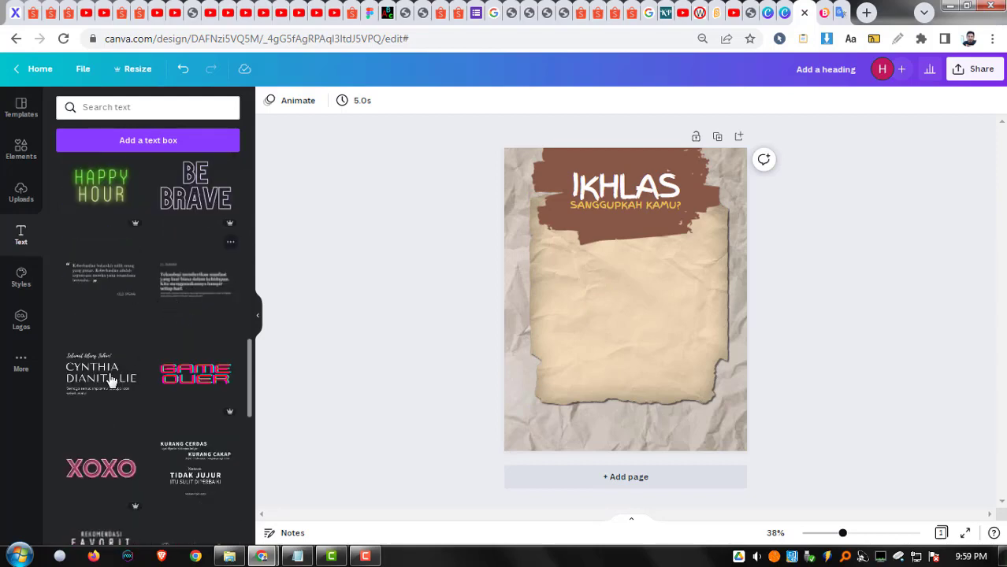
pyautogui.click(122, 281)
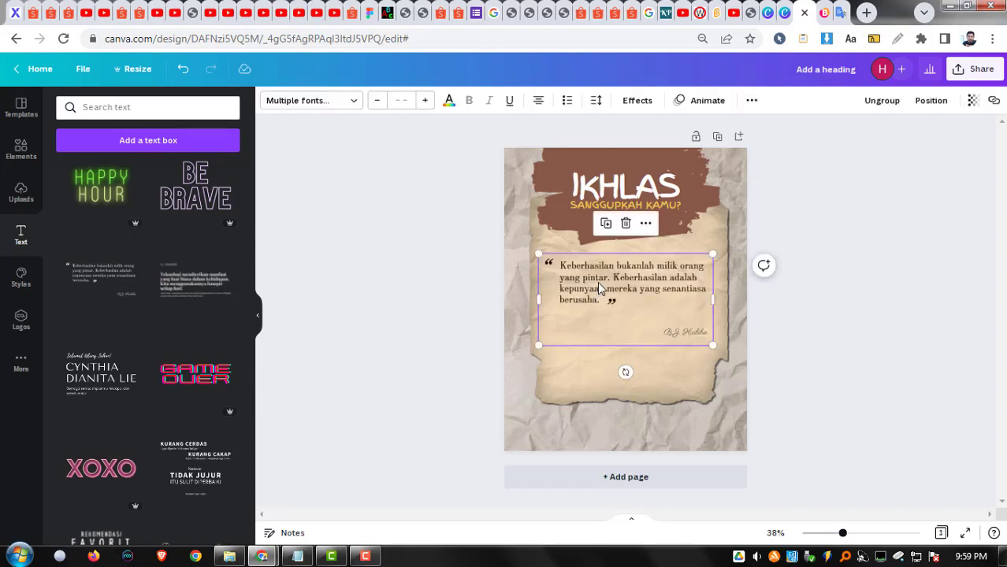
pyautogui.click(608, 279)
pyautogui.tripleClick(608, 279)
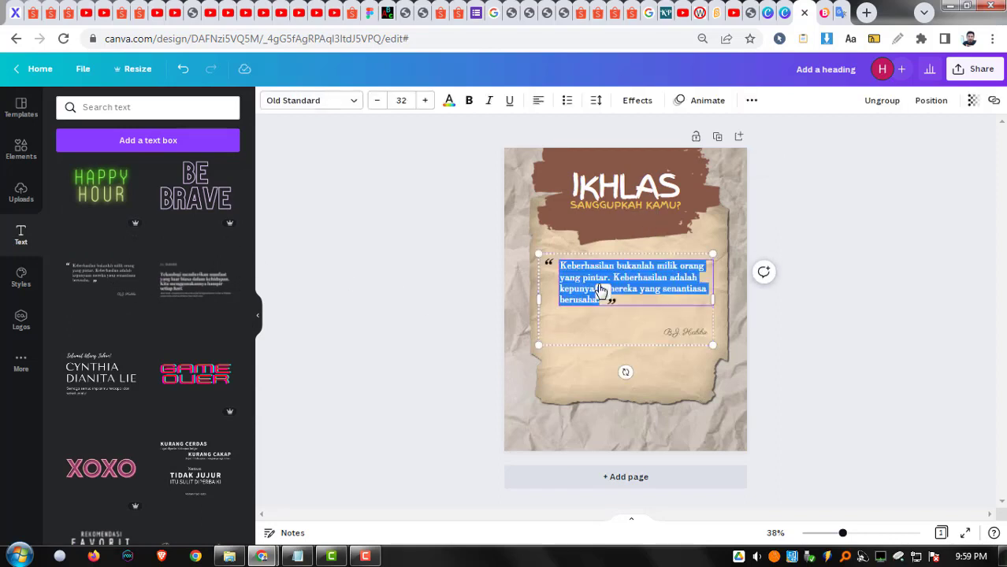
pyautogui.click(385, 292)
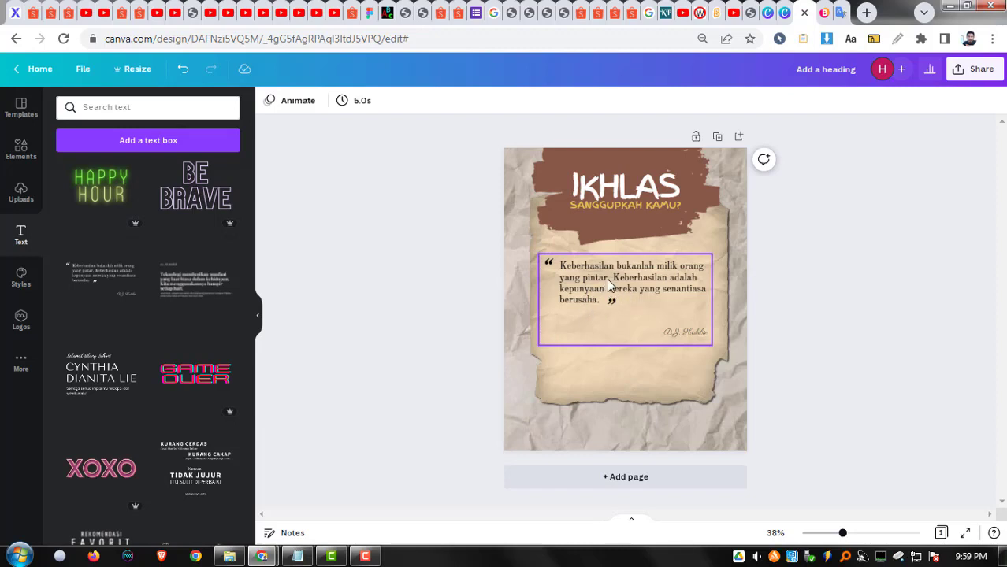
# Move the quote text group slightly down on the torn paper
pyautogui.click(607, 284)
pyautogui.moveTo(616, 281); pyautogui.dragTo(617, 290)
pyautogui.click(475, 286)
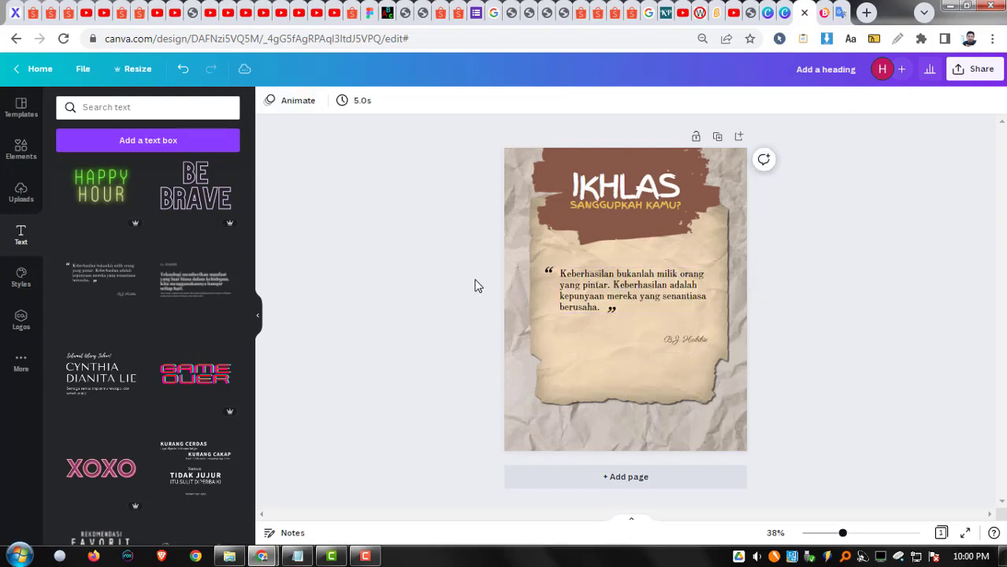
# Add the "Daftar Acara" font combination with the bulleted event list and move it to the lower part of the page
pyautogui.scroll(-5, 215, 283)
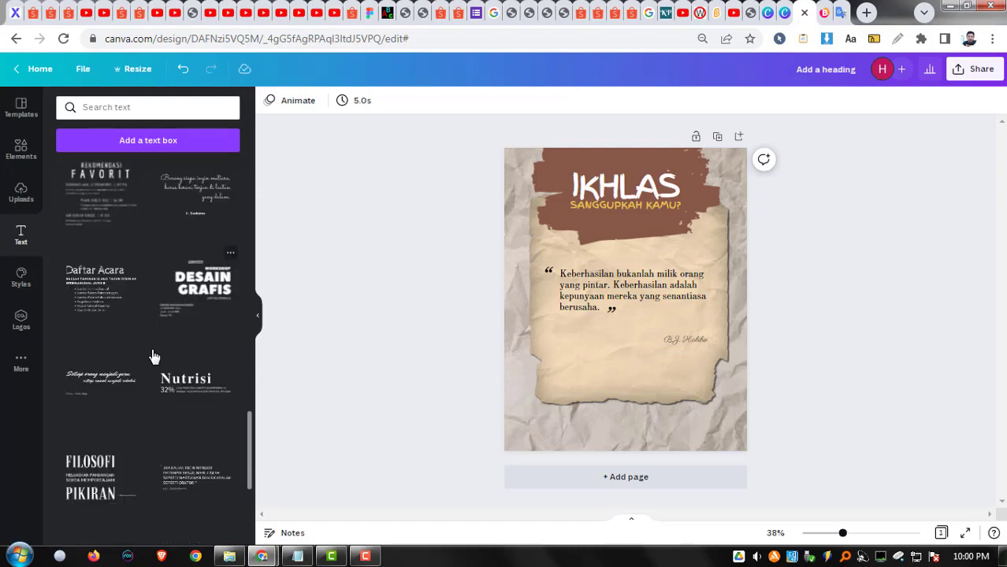
pyautogui.click(91, 298)
pyautogui.moveTo(611, 345); pyautogui.dragTo(603, 394)
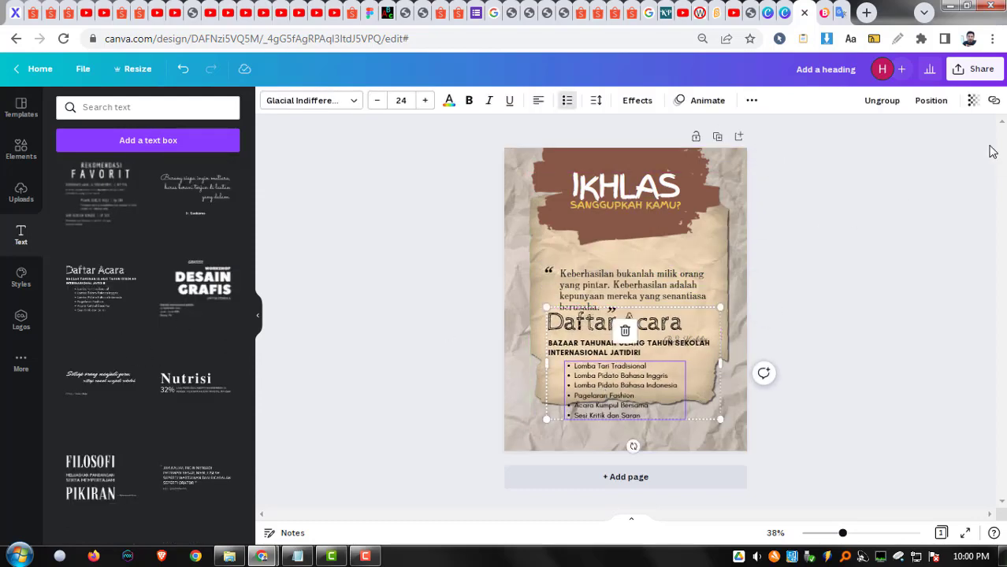
# Ungroup the "Daftar Acara" text and remove its heading and subheading, keeping only the bulleted event list
pyautogui.click(882, 100)
pyautogui.click(592, 386)
pyautogui.click(601, 388)
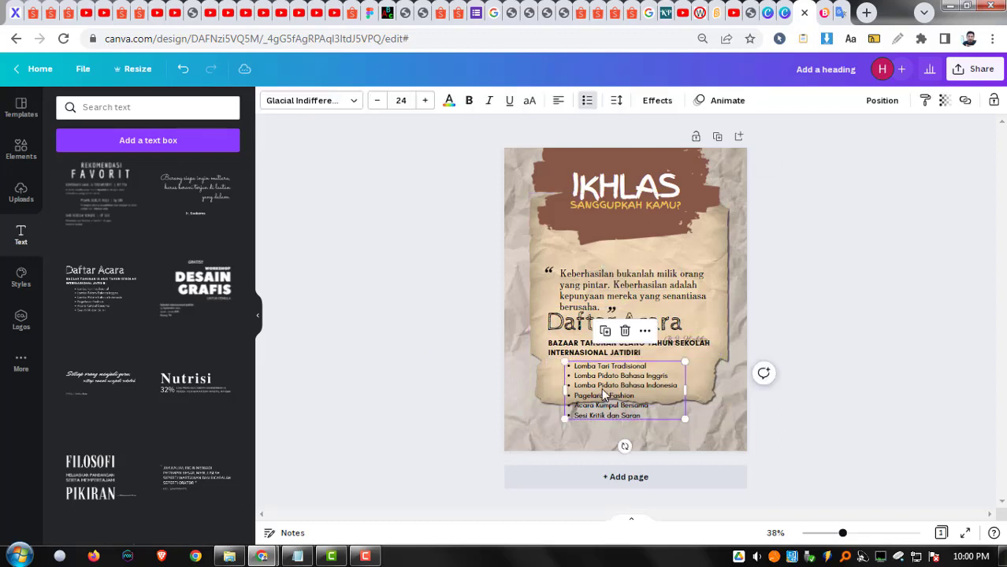
pyautogui.hotkey('ctrl', 'z')
pyautogui.hotkey('ctrl', 'z')
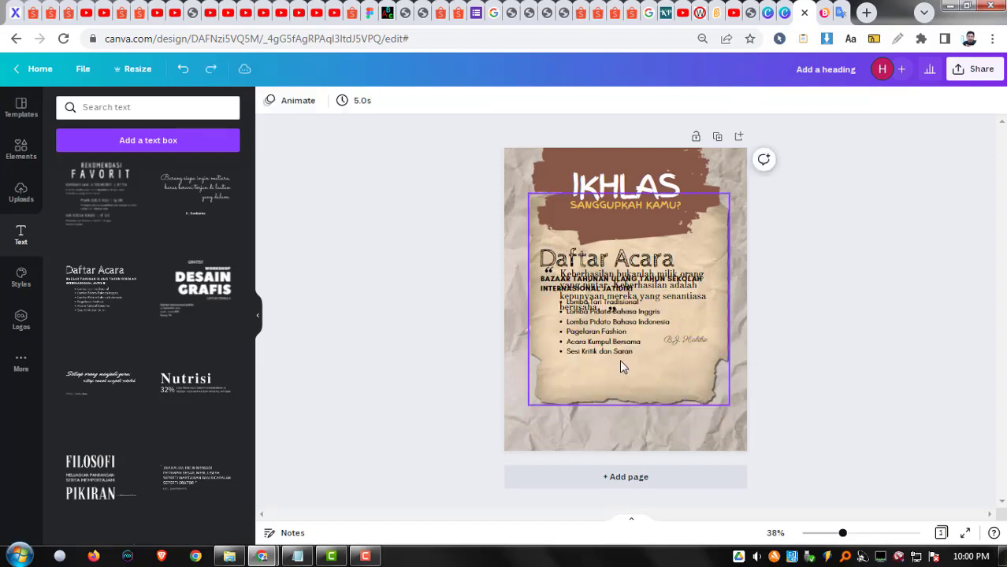
pyautogui.hotkey('ctrl', 'y')
pyautogui.hotkey('ctrl', 'y')
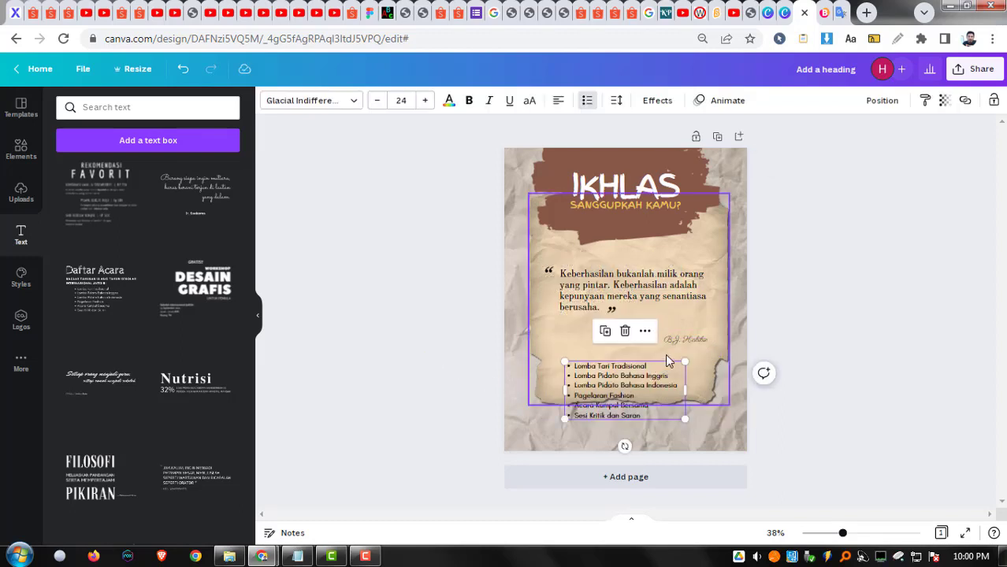
# Move the quote text group slightly up on the torn paper and tilt it slightly counter-clockwise
pyautogui.moveTo(676, 343); pyautogui.dragTo(679, 329)
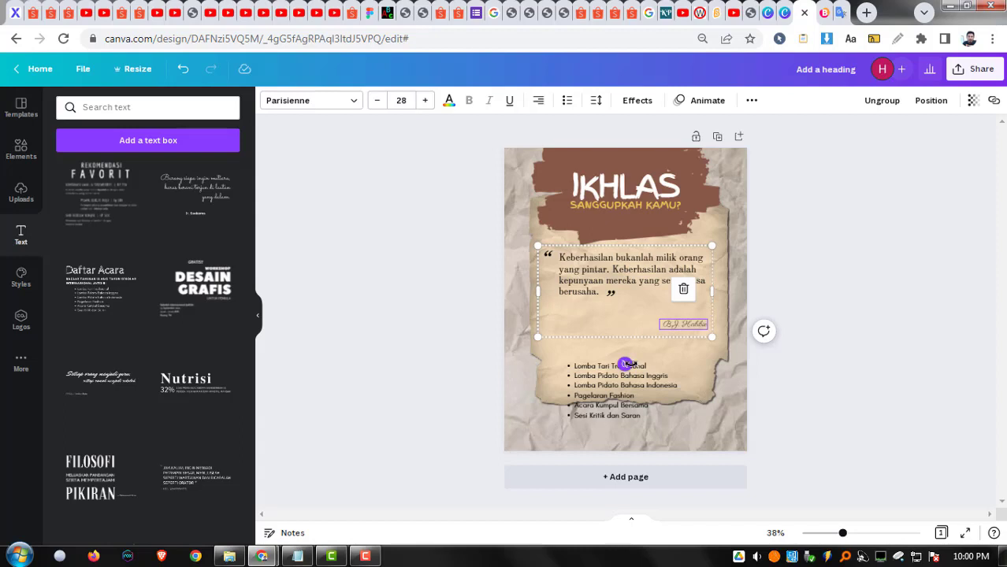
pyautogui.moveTo(626, 364); pyautogui.dragTo(609, 353)
pyautogui.click(420, 271)
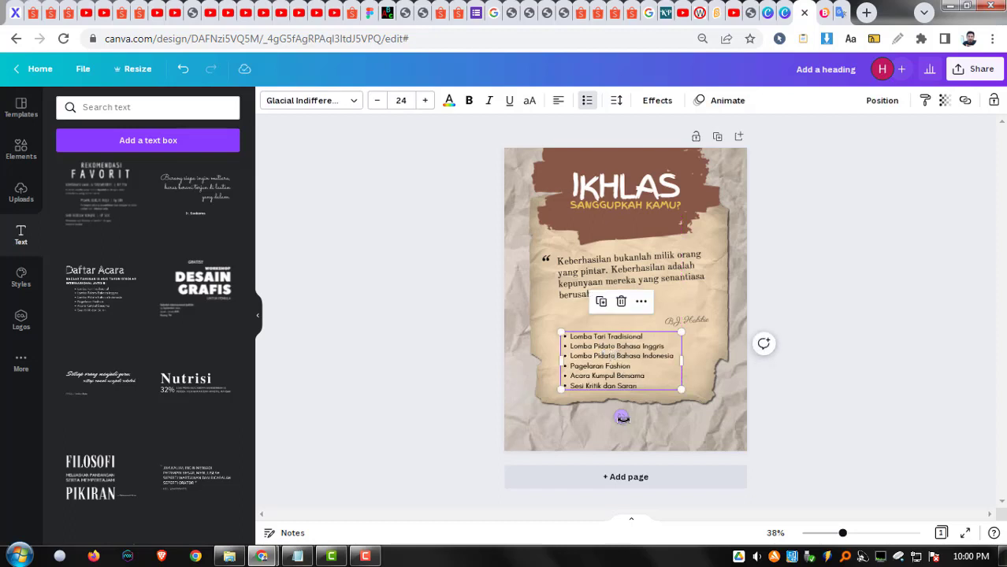
# Tilt the bulleted event list slightly counter-clockwise and nudge it up beneath the quote on the torn paper
pyautogui.moveTo(620, 418); pyautogui.dragTo(622, 423)
pyautogui.click(608, 402)
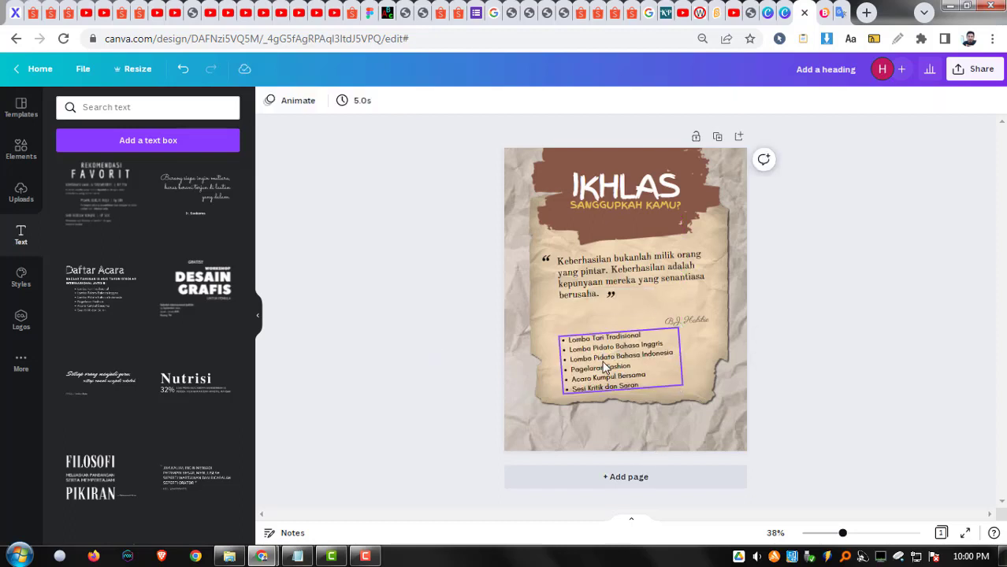
pyautogui.click(603, 363)
pyautogui.moveTo(601, 359); pyautogui.dragTo(600, 356)
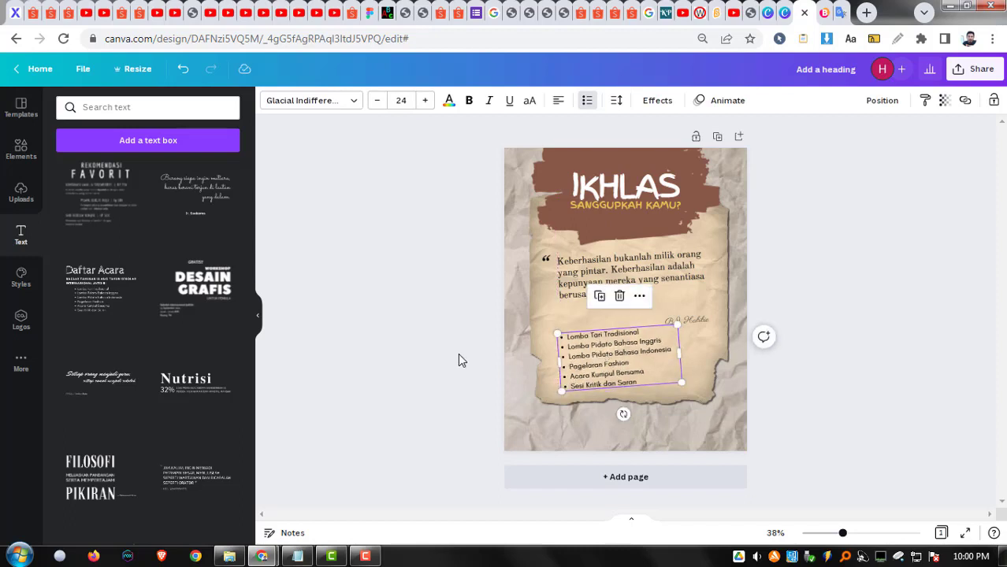
pyautogui.click(461, 354)
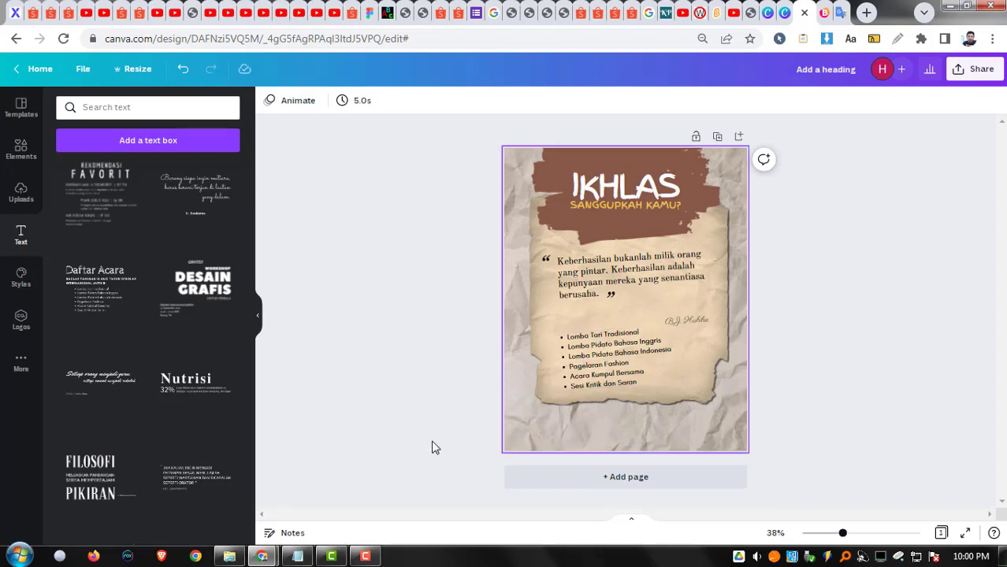
# Copy the keyword "paper torn" from the Notepad list and search the design elements for it
pyautogui.click(297, 556)
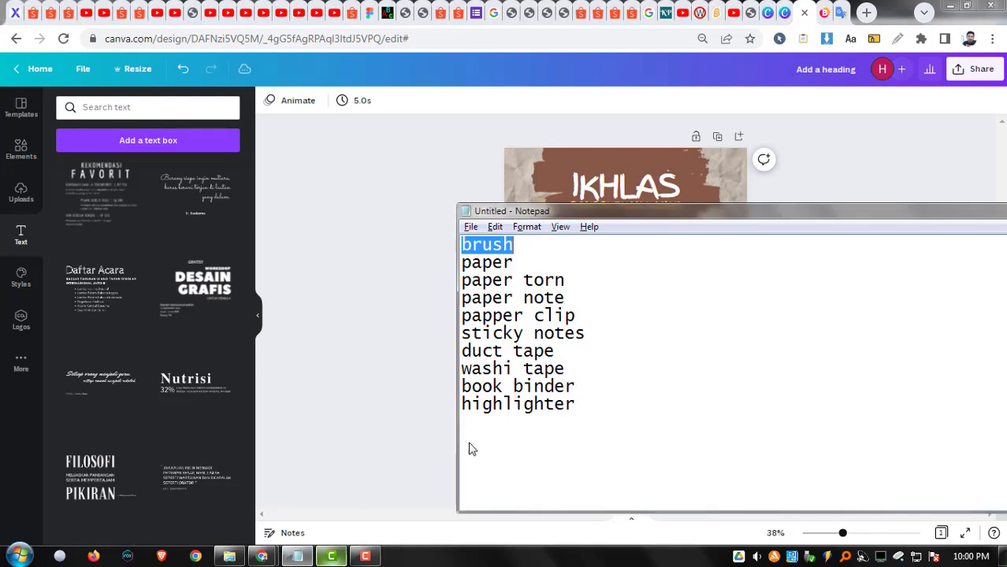
pyautogui.click(523, 280)
pyautogui.hotkey('shift', 'Home')
pyautogui.hotkey('ctrl', 'c')
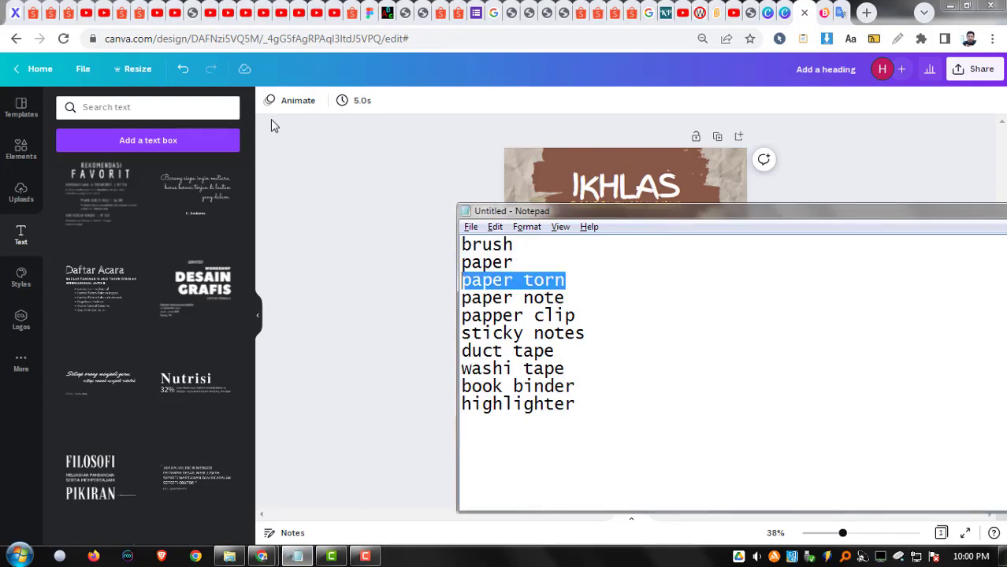
pyautogui.click(21, 148)
pyautogui.click(140, 114)
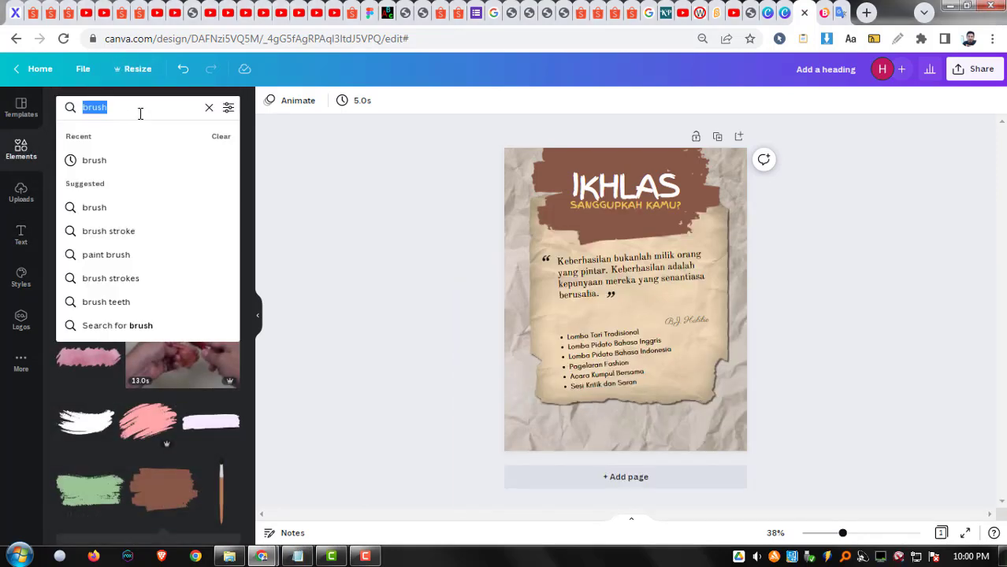
pyautogui.hotkey('ctrl', 'v')
pyautogui.press('Return')
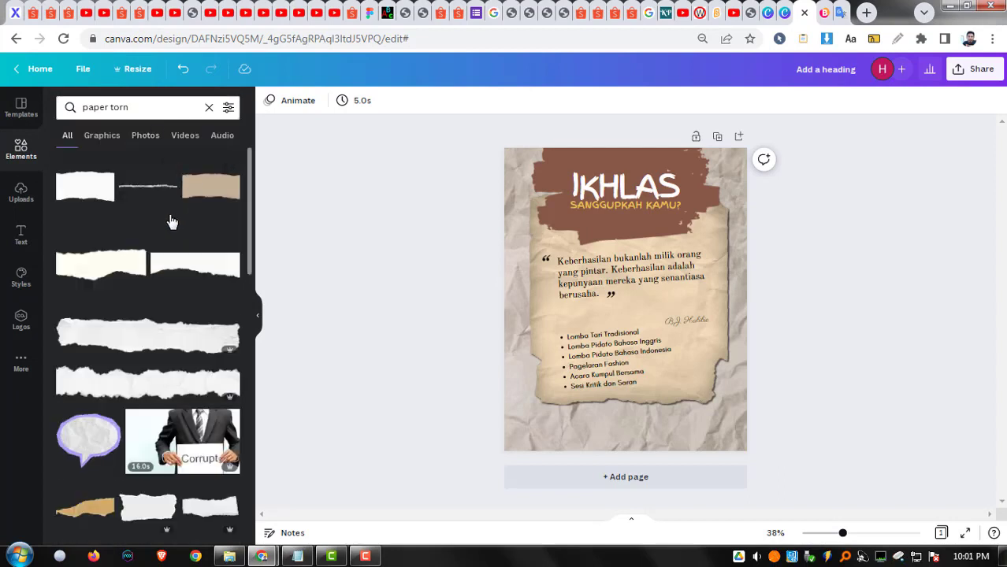
# Add the white torn-paper strip with the ragged lower edge to the page and flip it vertically
pyautogui.click(196, 272)
pyautogui.moveTo(629, 296)
pyautogui.mouseDown()
pyautogui.moveTo(640, 330)
pyautogui.moveTo(628, 315)
pyautogui.mouseUp()
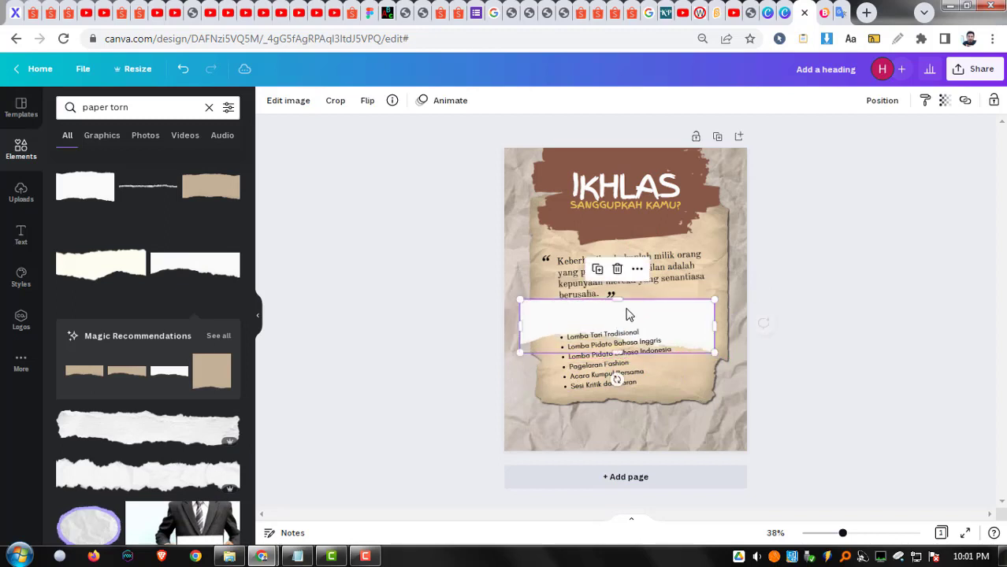
pyautogui.click(367, 102)
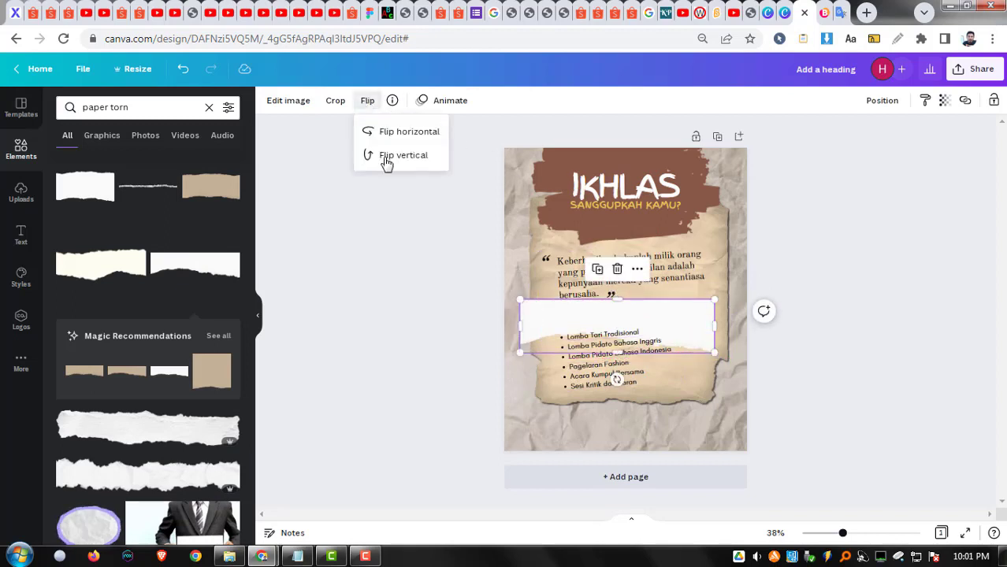
pyautogui.click(391, 157)
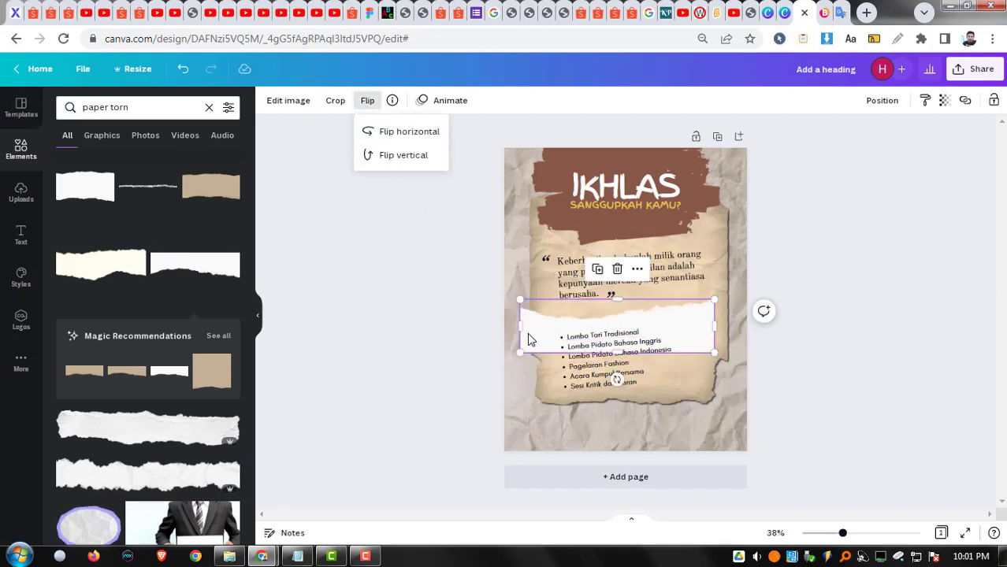
# Move the white torn-paper strip to the page's lower edge and enlarge it to span the full page width
pyautogui.moveTo(529, 340); pyautogui.dragTo(507, 466)
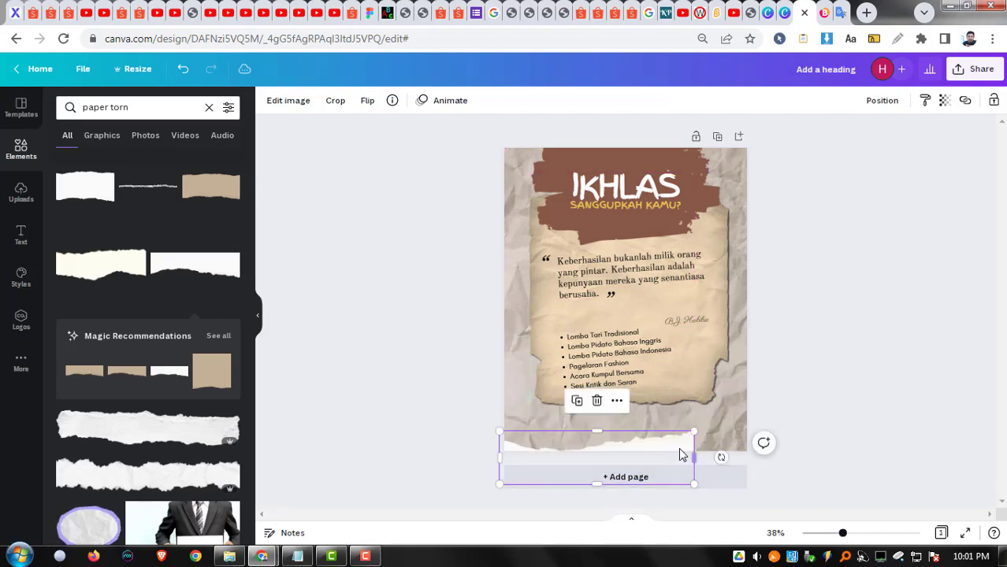
pyautogui.moveTo(694, 431); pyautogui.dragTo(834, 391)
pyautogui.click(769, 382)
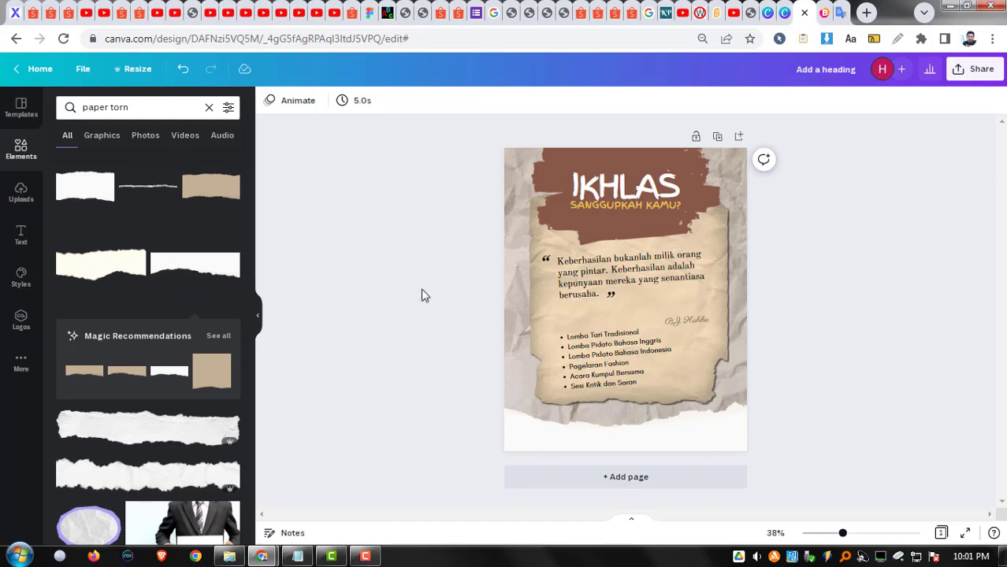
# Place a copy of the "SANGGUPKAH KAMU?" subheading on the white torn strip and colour the copy black
pyautogui.click(641, 206)
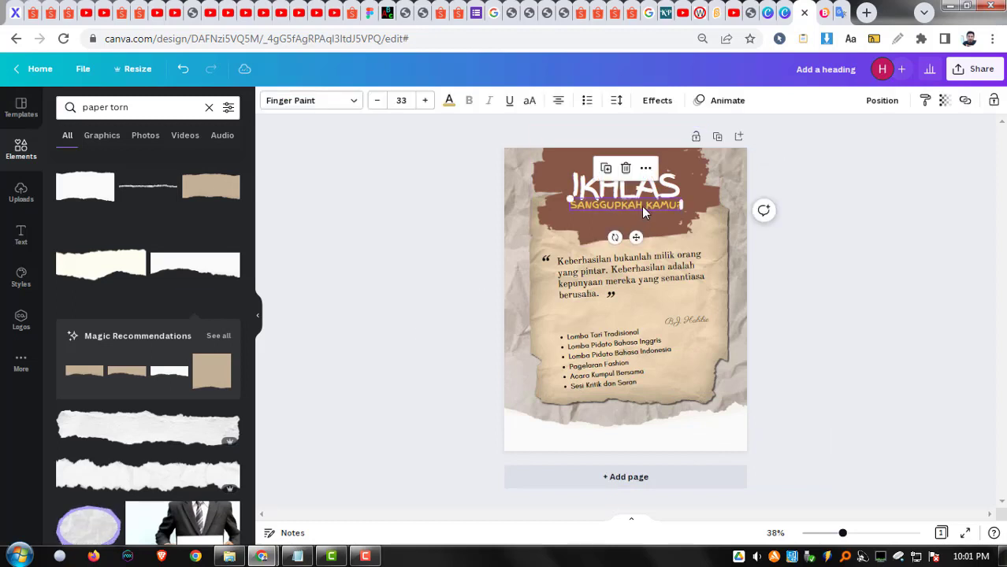
pyautogui.moveTo(635, 207); pyautogui.dragTo(591, 438)
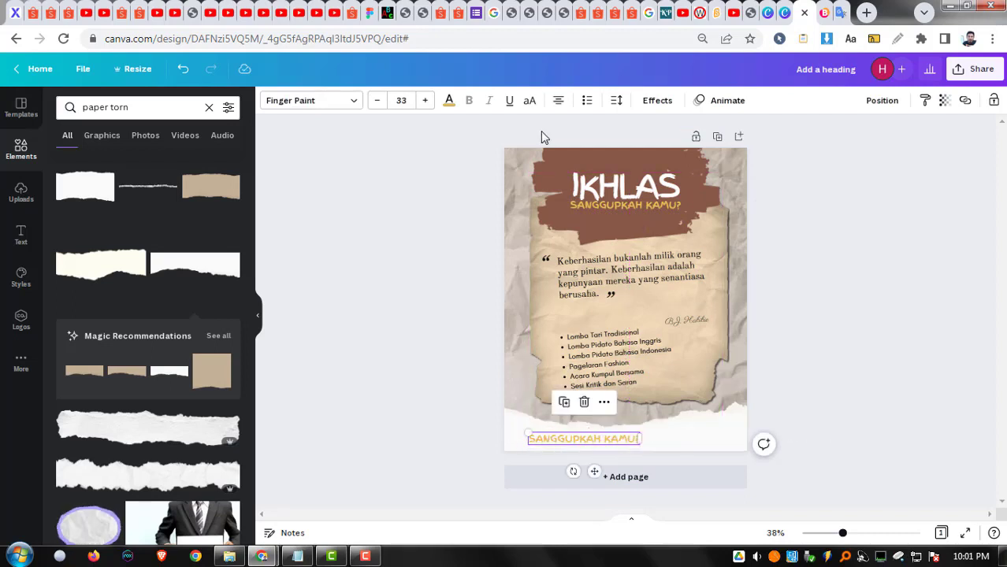
pyautogui.click(449, 101)
pyautogui.click(101, 162)
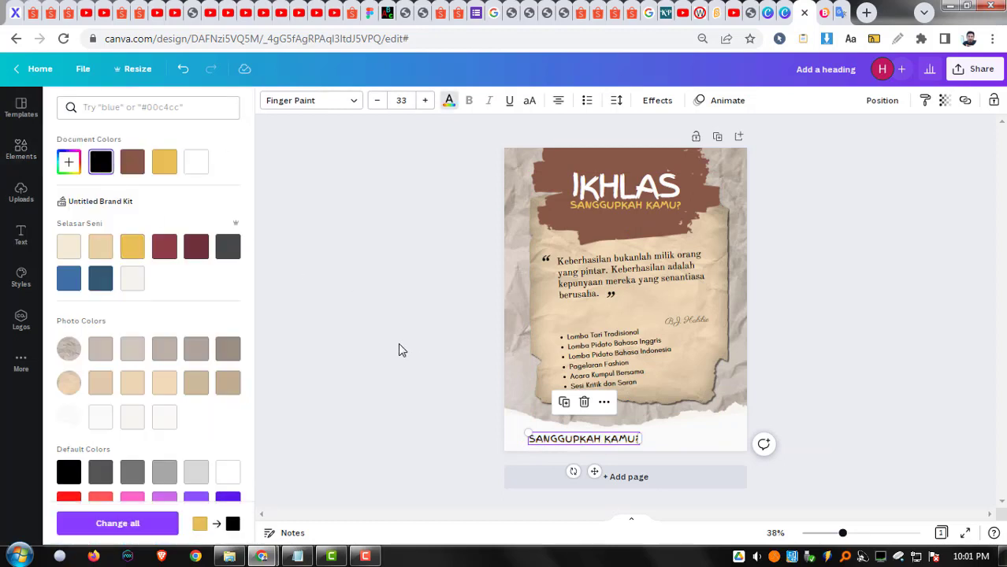
pyautogui.click(139, 172)
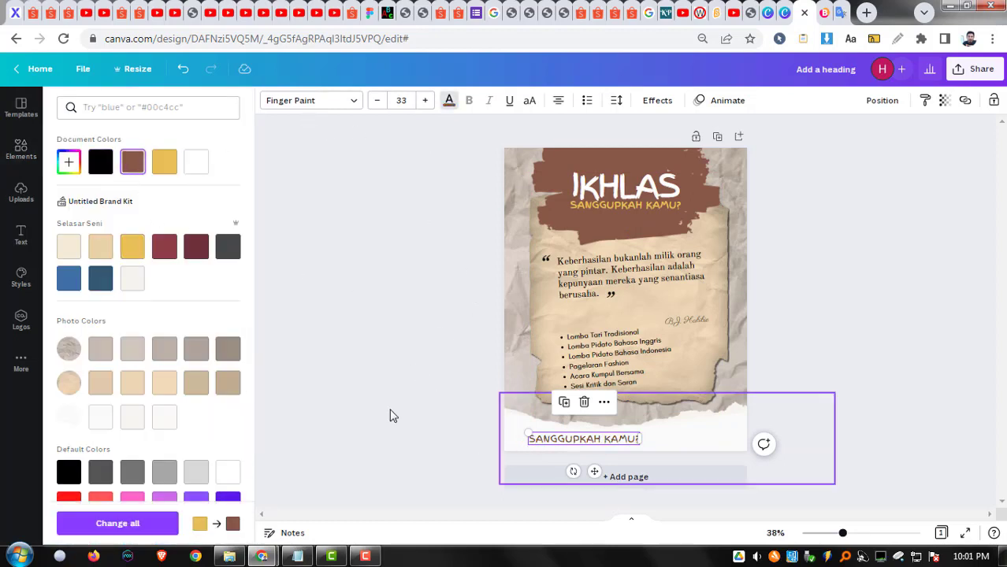
pyautogui.click(193, 247)
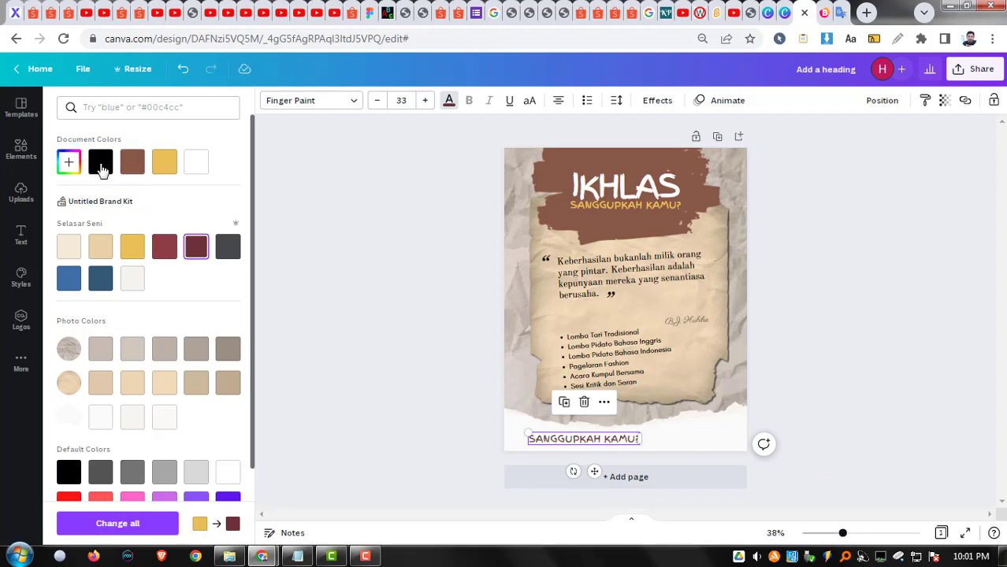
pyautogui.click(101, 166)
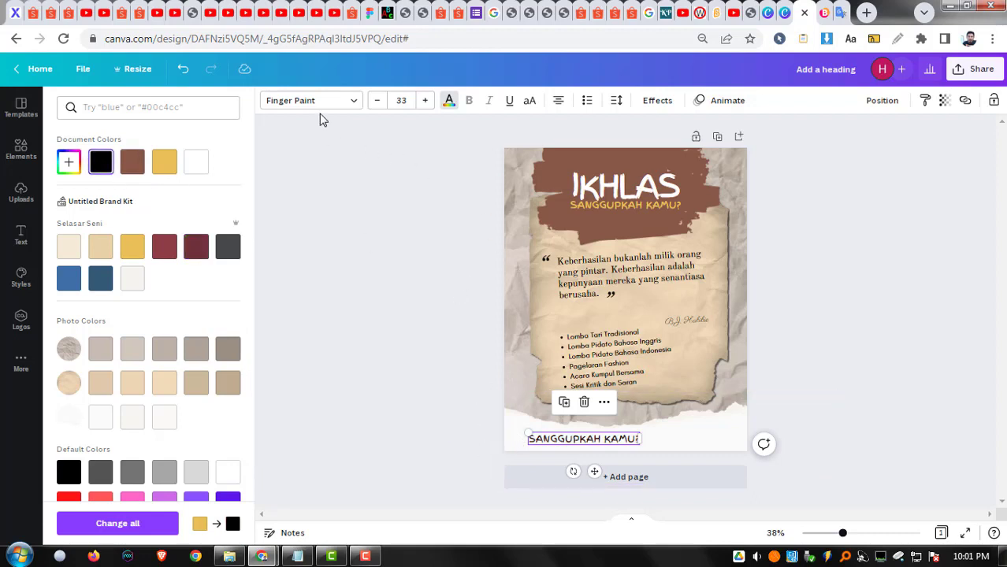
# Set the copied text in left-aligned Glacial Indifference and shift it slightly up and left on the white strip
pyautogui.click(346, 101)
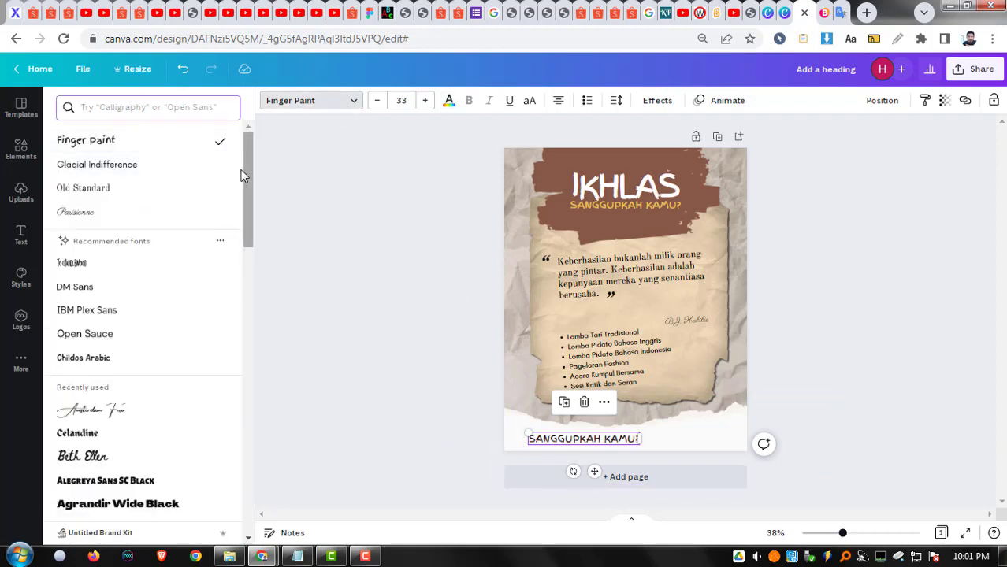
pyautogui.click(187, 165)
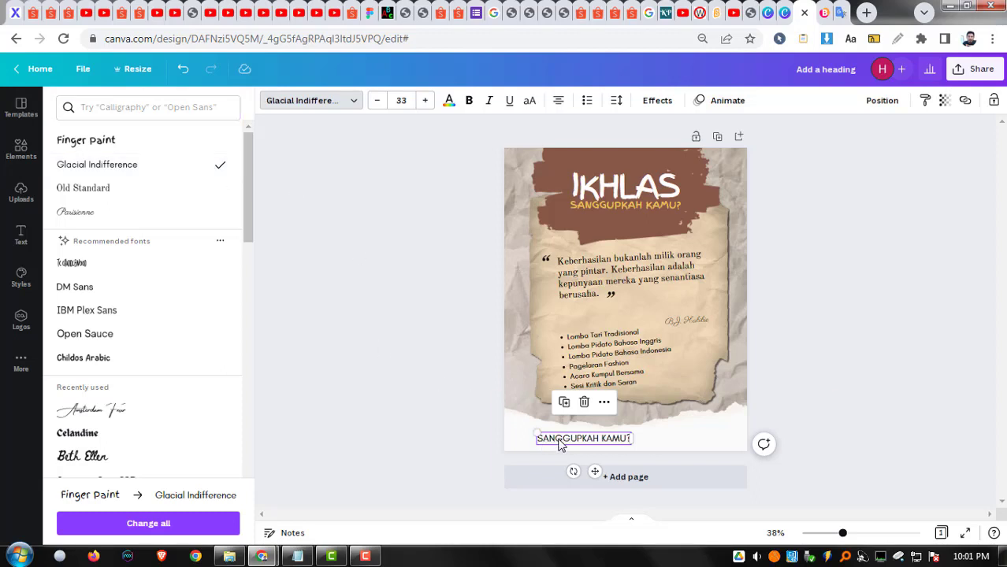
pyautogui.moveTo(560, 442); pyautogui.dragTo(552, 438)
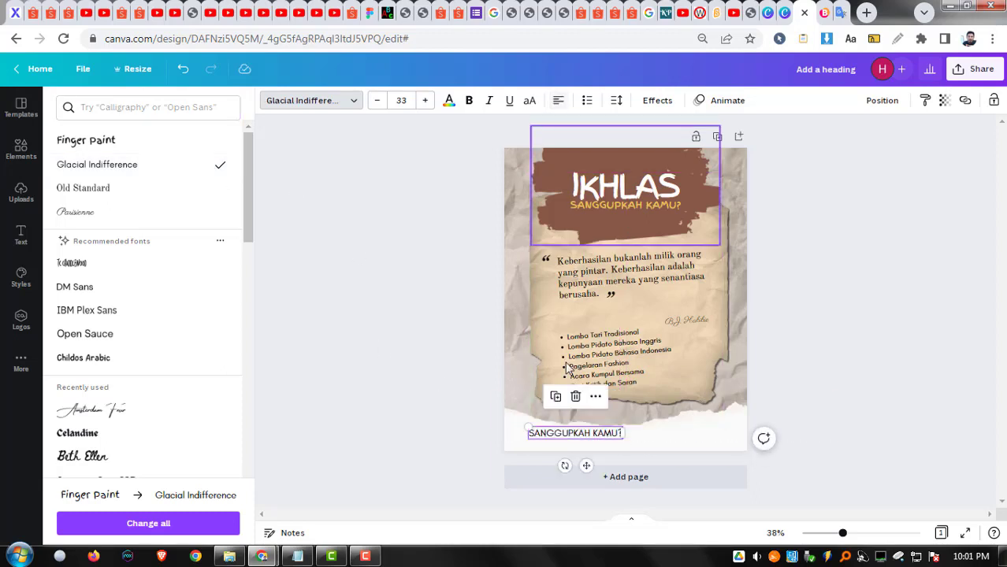
pyautogui.moveTo(553, 438); pyautogui.dragTo(549, 432)
# Replace the copied text with "jangan lupa save dulu, dan share juga like"
pyautogui.tripleClick(549, 432)
pyautogui.write('Jan')
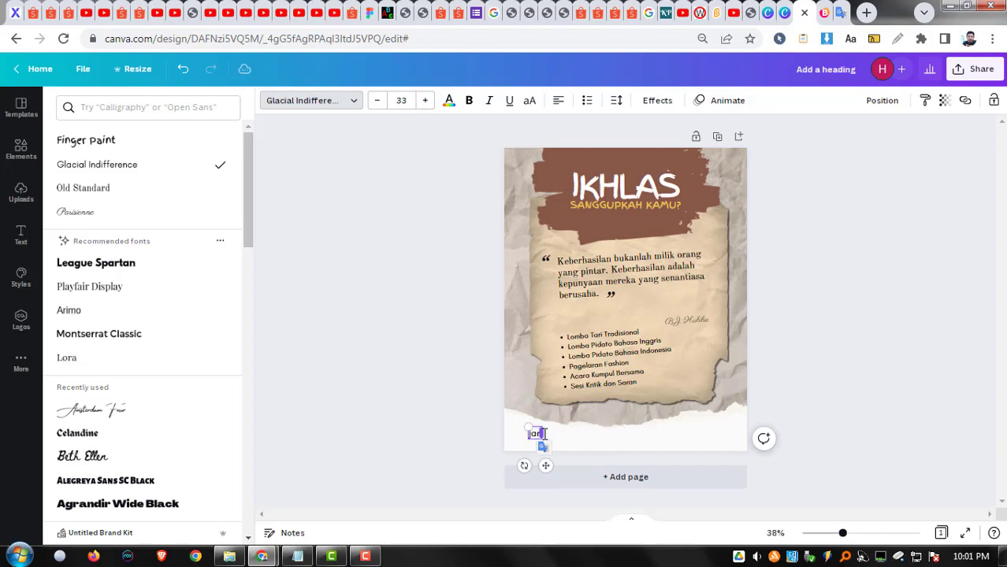
pyautogui.write('gan')
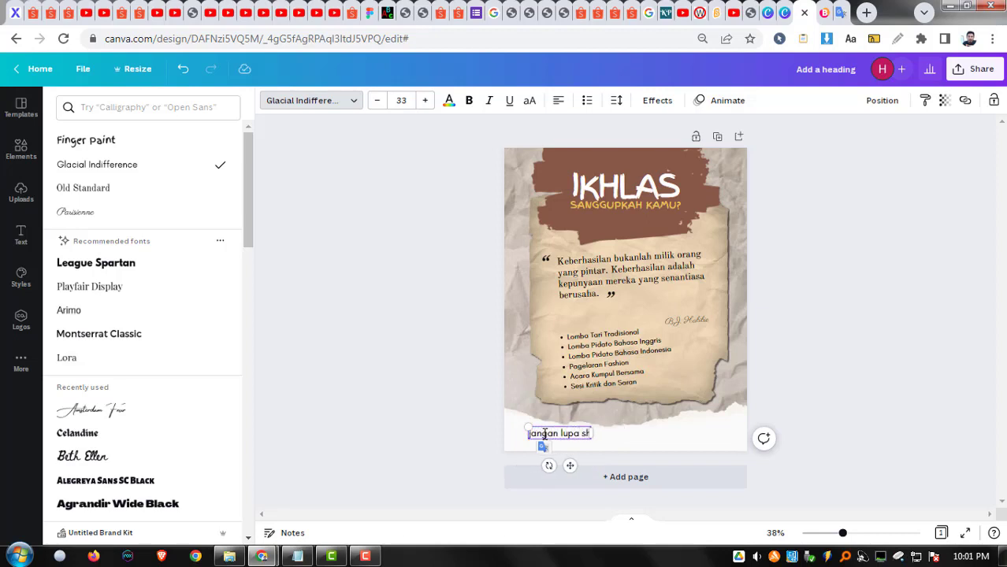
pyautogui.write(' lupa save')
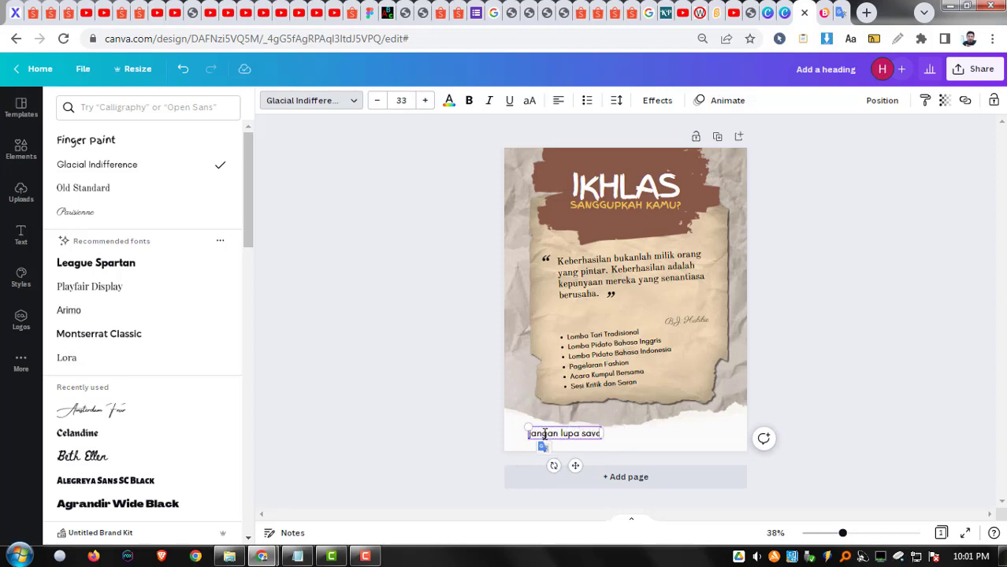
pyautogui.write(' dulu, d')
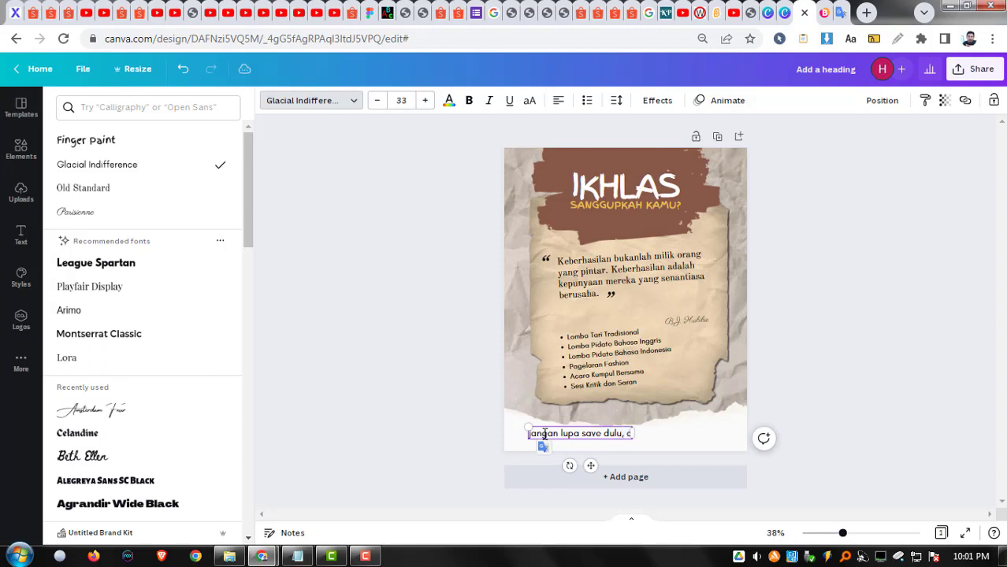
pyautogui.write('an share juga like')
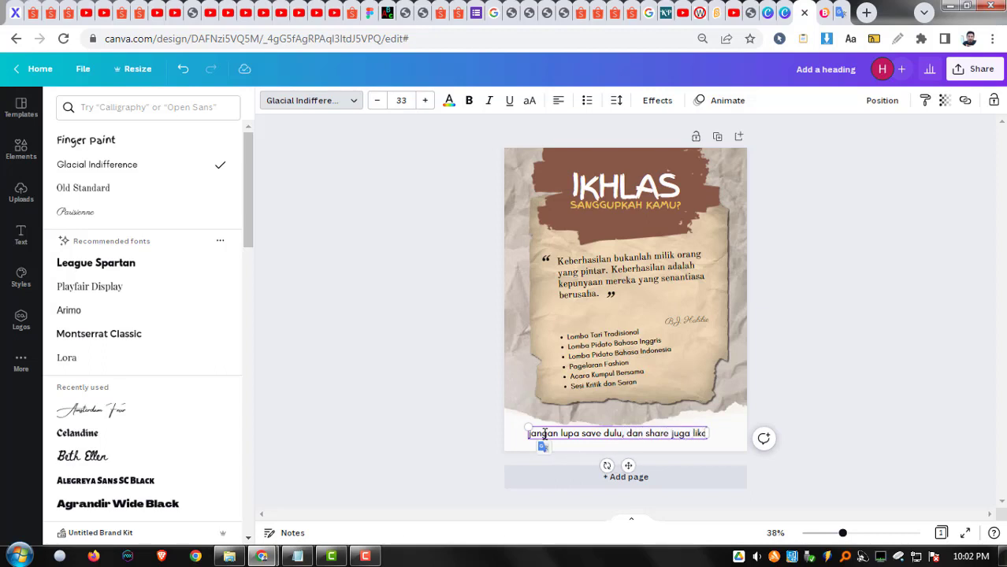
# Reduce the footer text on the white strip to font size 21
pyautogui.hotkey('ctrl', 'a')
pyautogui.click(377, 101)
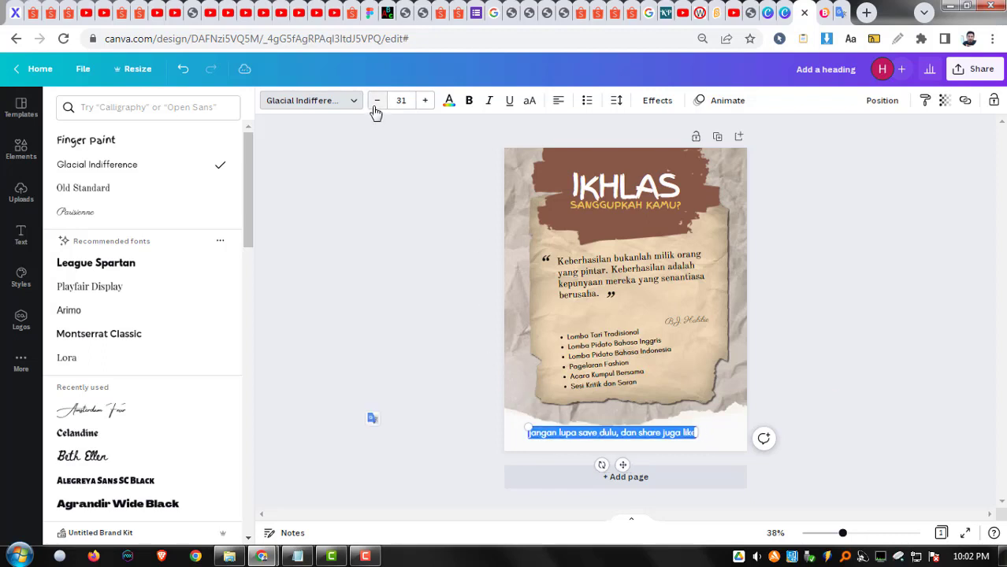
pyautogui.click(377, 101)
pyautogui.click(377, 101)
pyautogui.click(376, 101)
pyautogui.click(376, 108)
pyautogui.click(375, 107)
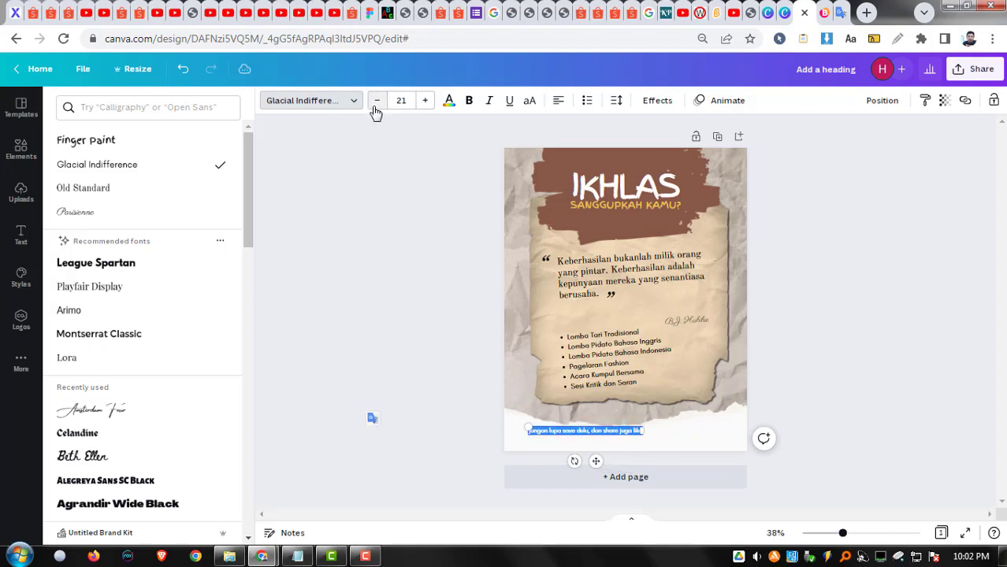
pyautogui.click(431, 274)
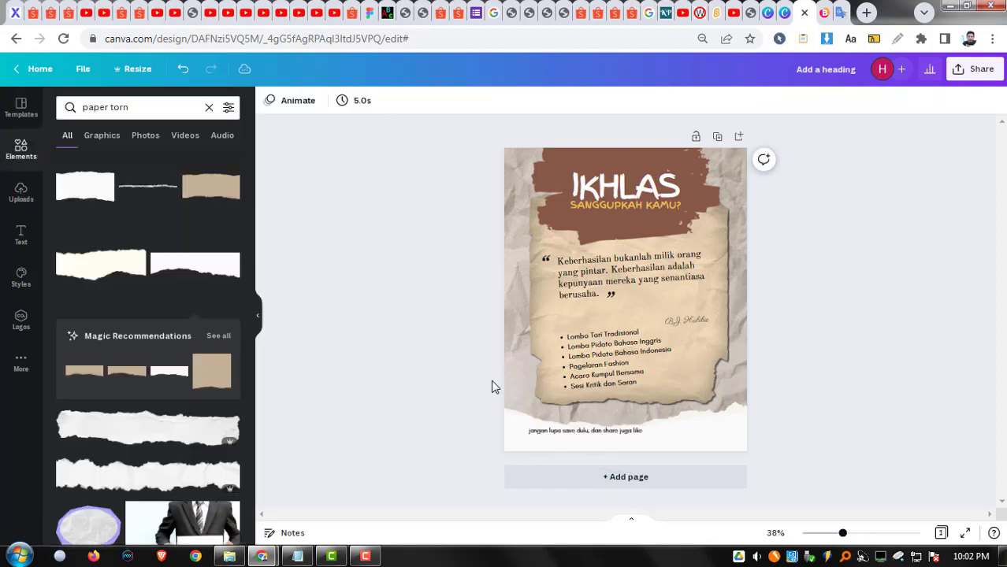
pyautogui.click(555, 438)
pyautogui.moveTo(555, 435); pyautogui.dragTo(554, 433)
pyautogui.click(448, 392)
pyautogui.hotkey('alt', 'shift', 'd')
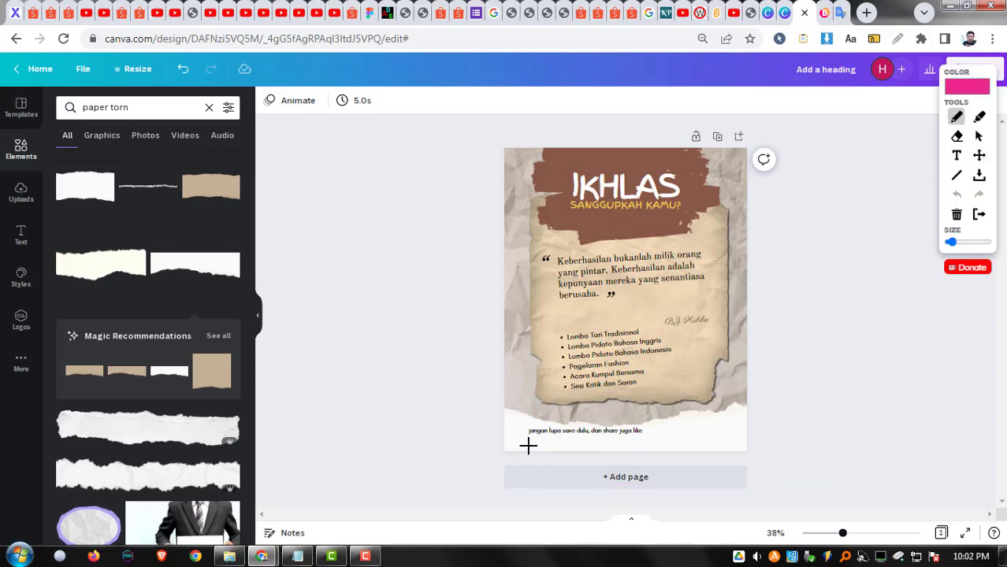
pyautogui.moveTo(513, 449)
pyautogui.mouseDown()
pyautogui.moveTo(557, 445)
pyautogui.moveTo(561, 455)
pyautogui.mouseUp()
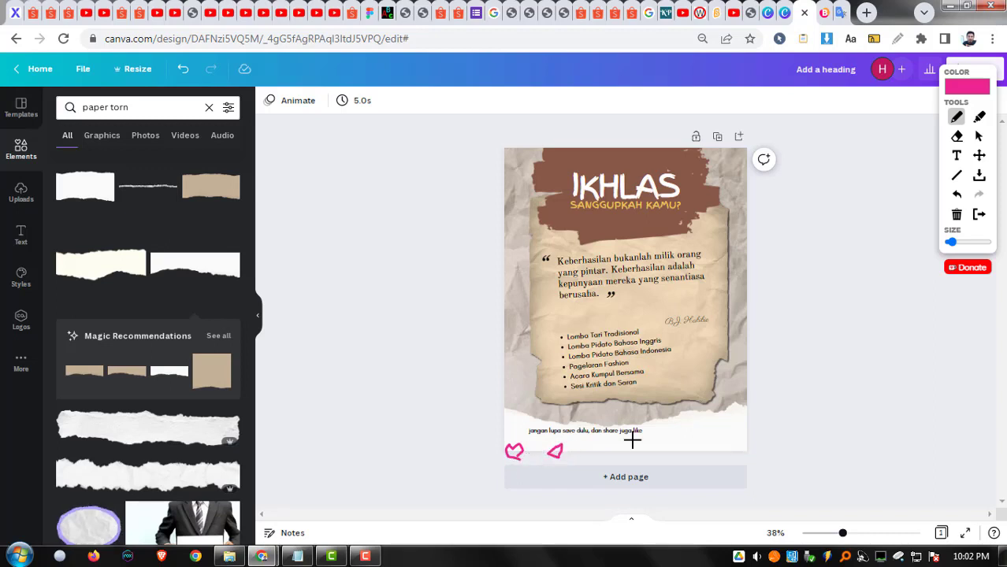
pyautogui.press('Escape')
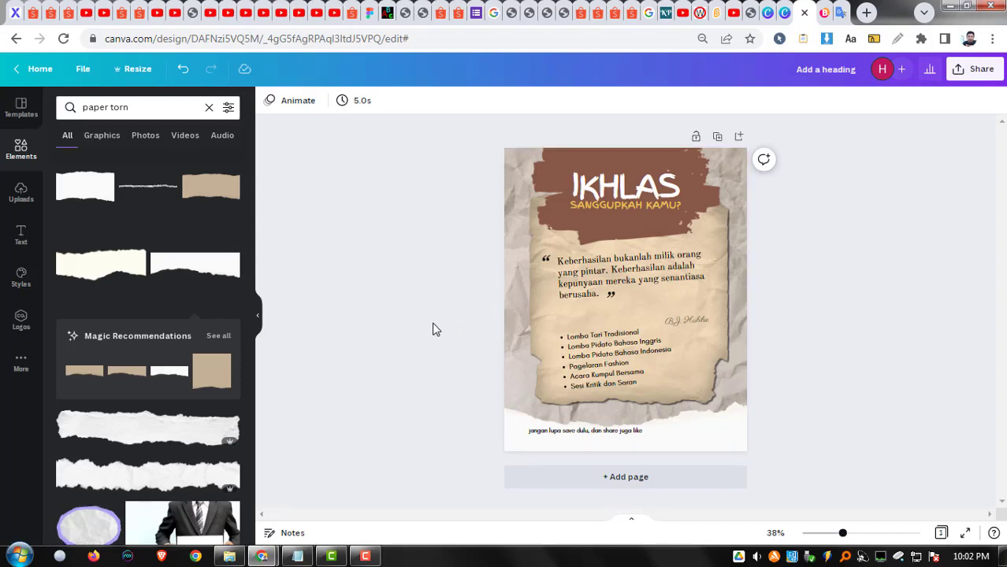
# Recolour the footer text on the white strip with a grey-brown tone from the background paper's photo colours
pyautogui.click(539, 432)
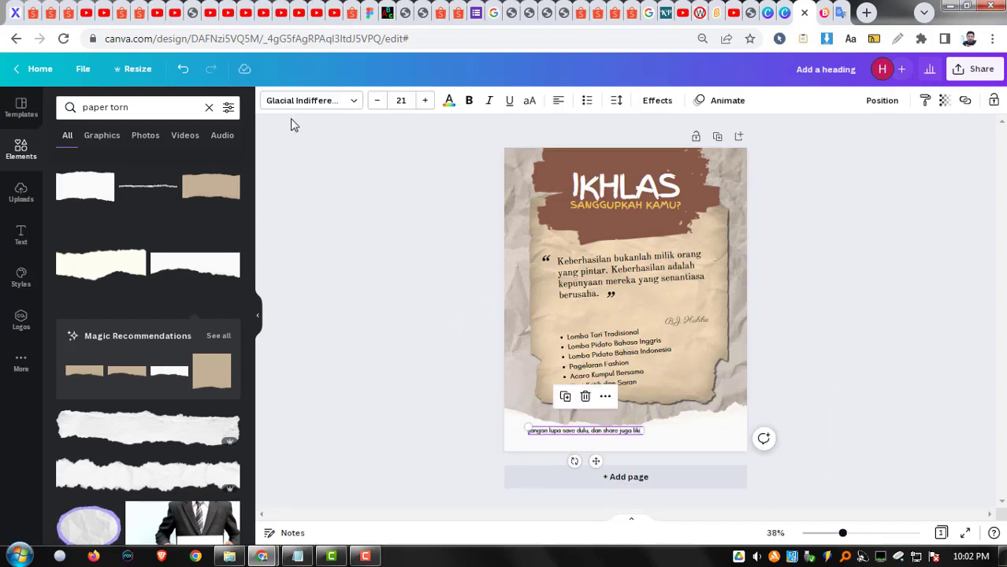
pyautogui.click(448, 101)
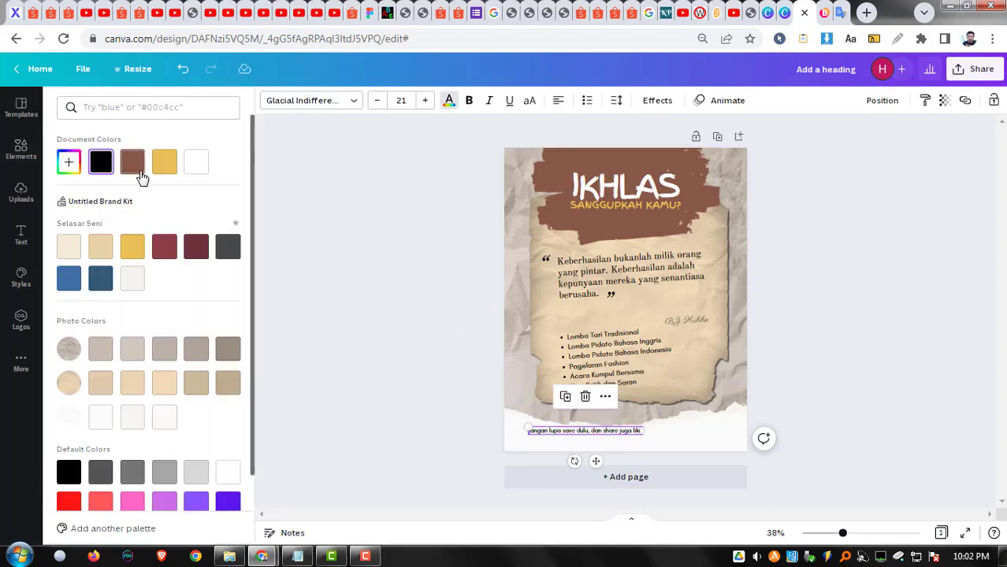
pyautogui.click(133, 162)
pyautogui.click(101, 248)
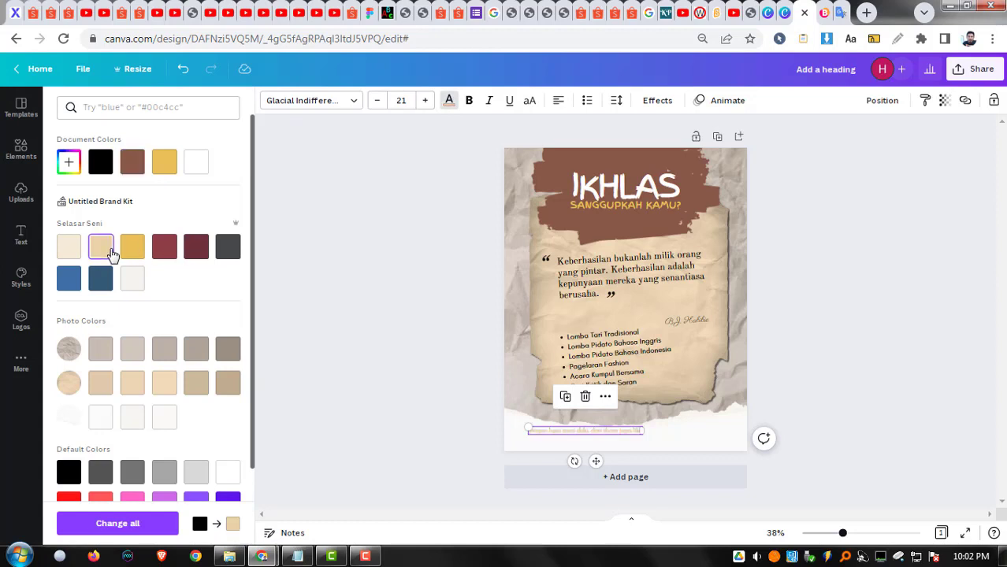
pyautogui.click(196, 349)
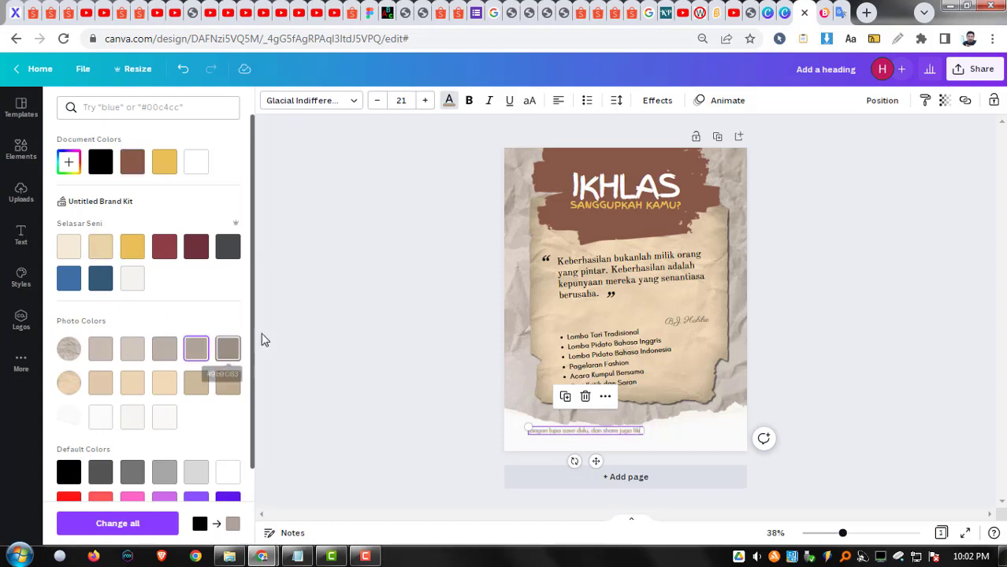
pyautogui.click(346, 308)
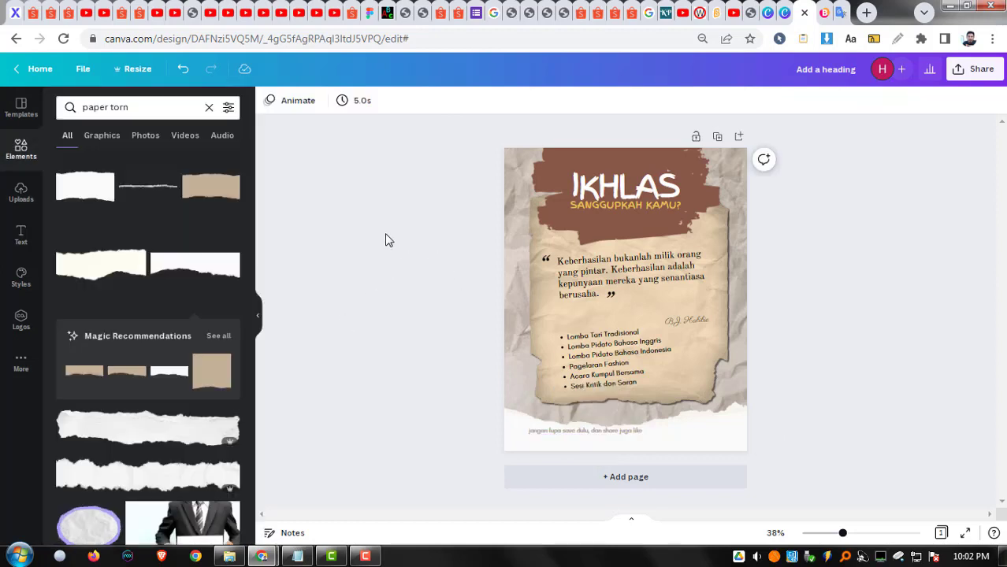
# Copy "papper clip" from the Notepad keyword list and search Canva's elements for it
pyautogui.click(308, 556)
pyautogui.click(532, 297)
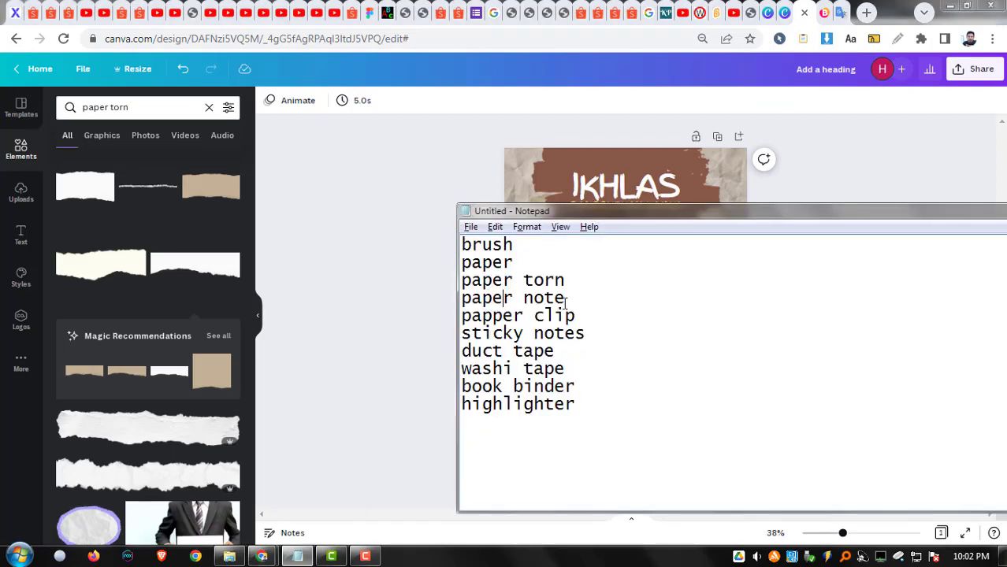
pyautogui.hotkey('shift', 'Home')
pyautogui.hotkey('ctrl', 'c')
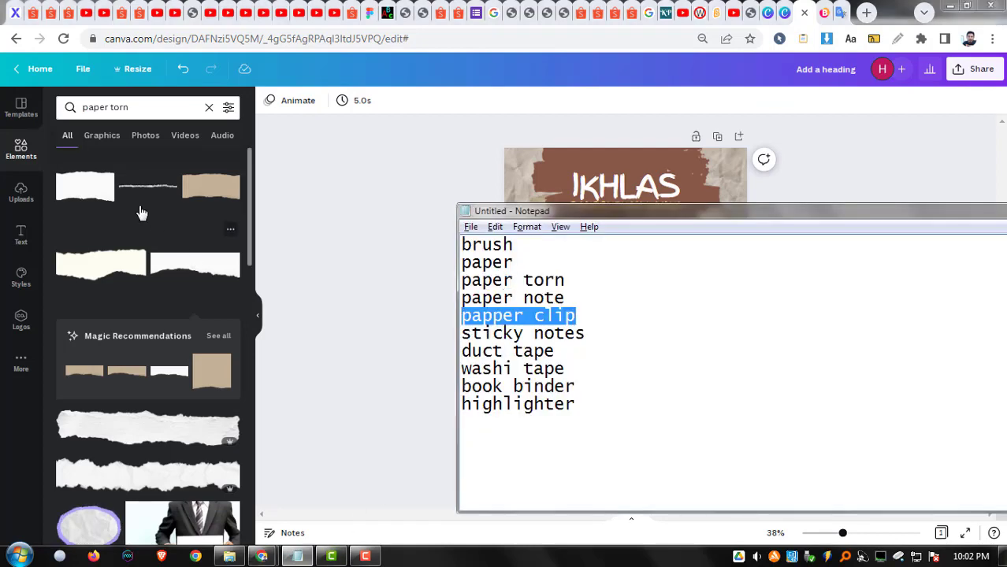
pyautogui.click(144, 105)
pyautogui.hotkey('ctrl', 'a')
pyautogui.hotkey('ctrl', 'v')
pyautogui.press('Return')
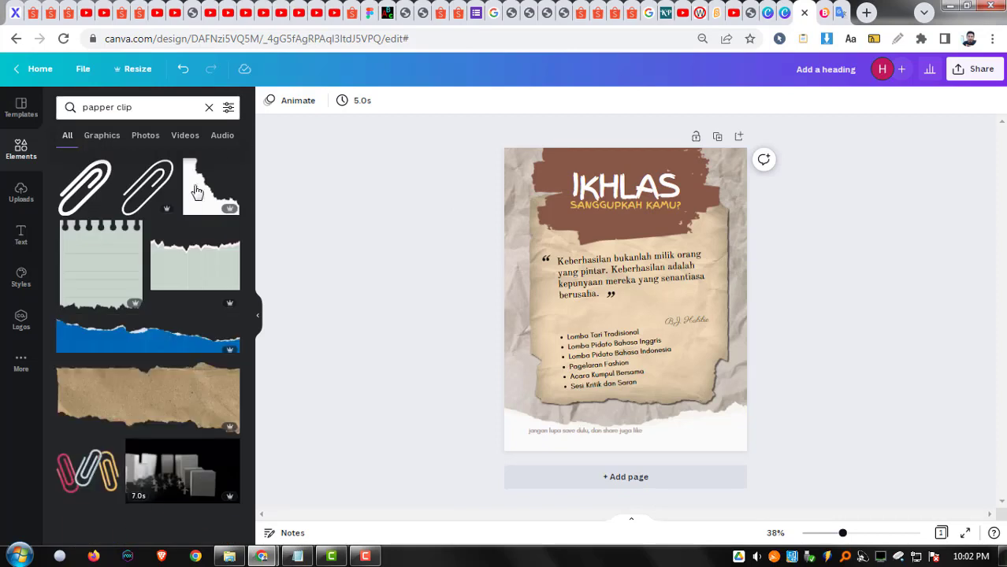
pyautogui.click(138, 193)
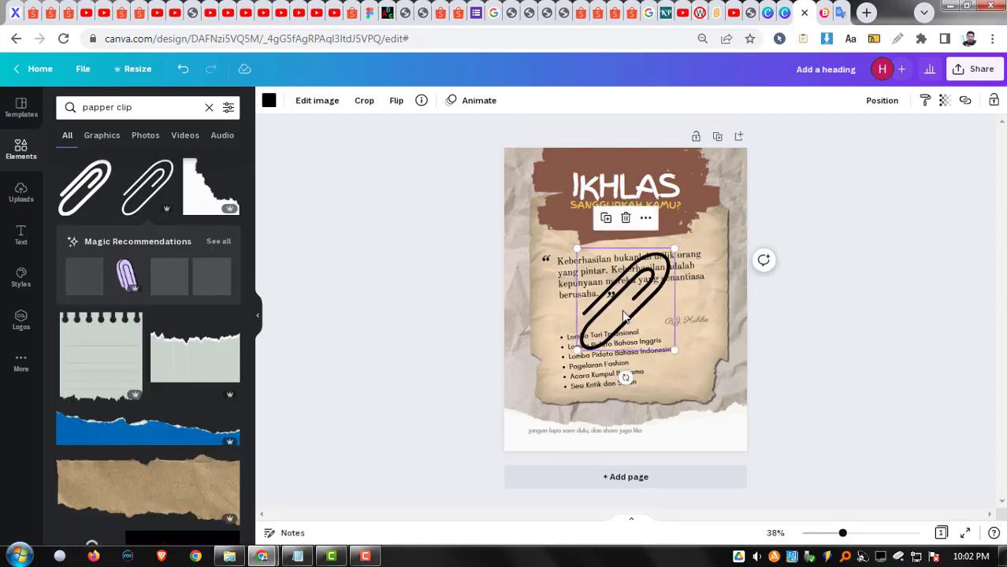
pyautogui.hotkey('ctrl', 'z')
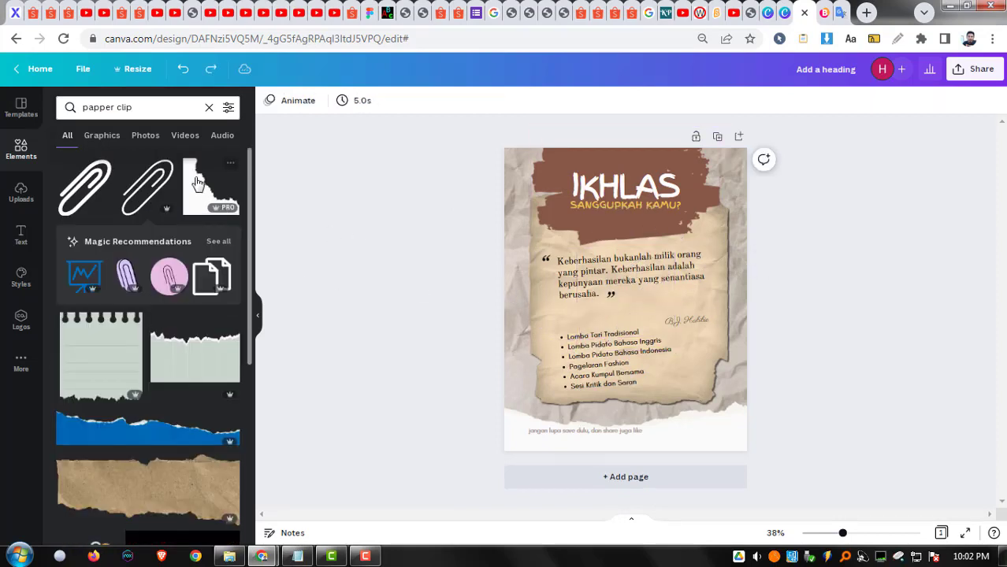
pyautogui.click(169, 105)
pyautogui.click(260, 172)
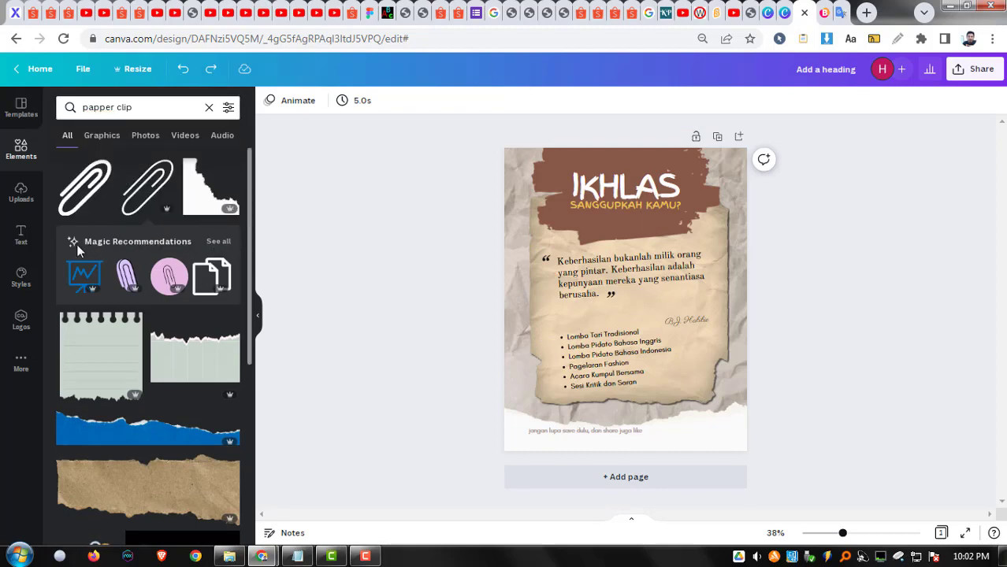
# Add the purple gradient paper clip from the full recommendations, shrink it and place it at the brown brush's lower-left edge
pyautogui.click(219, 242)
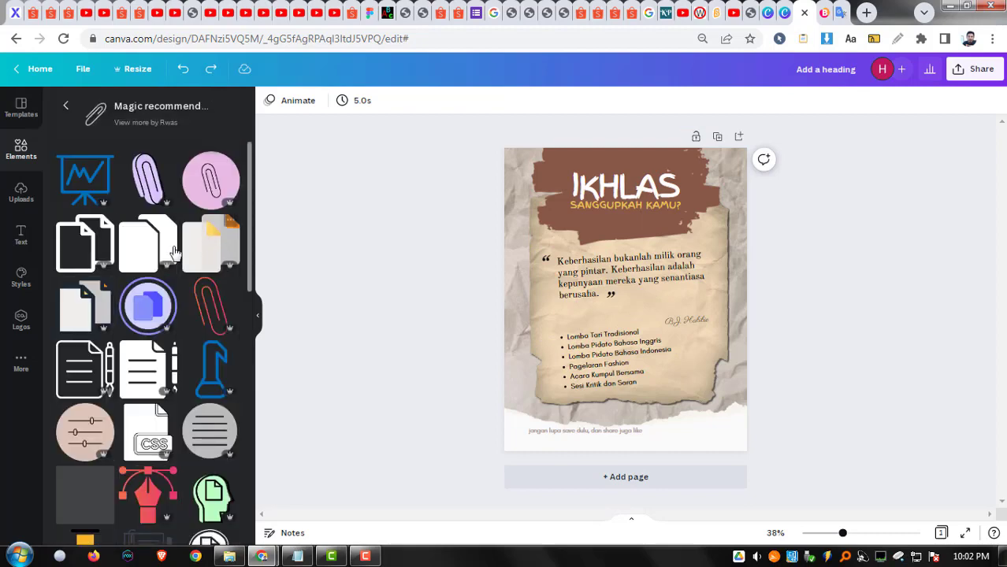
pyautogui.scroll(-3, 169, 258)
pyautogui.scroll(-4, 171, 258)
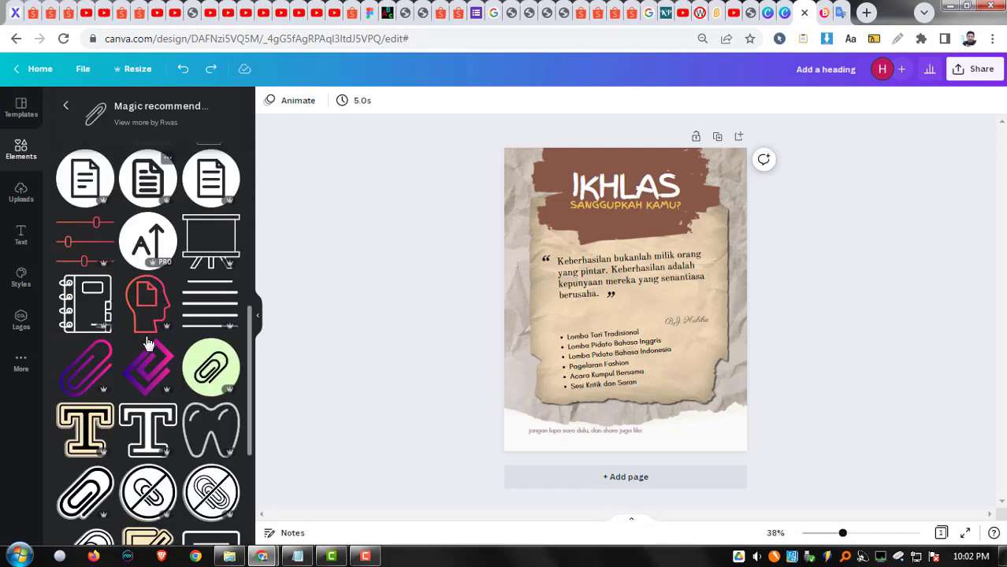
pyautogui.scroll(-3, 87, 377)
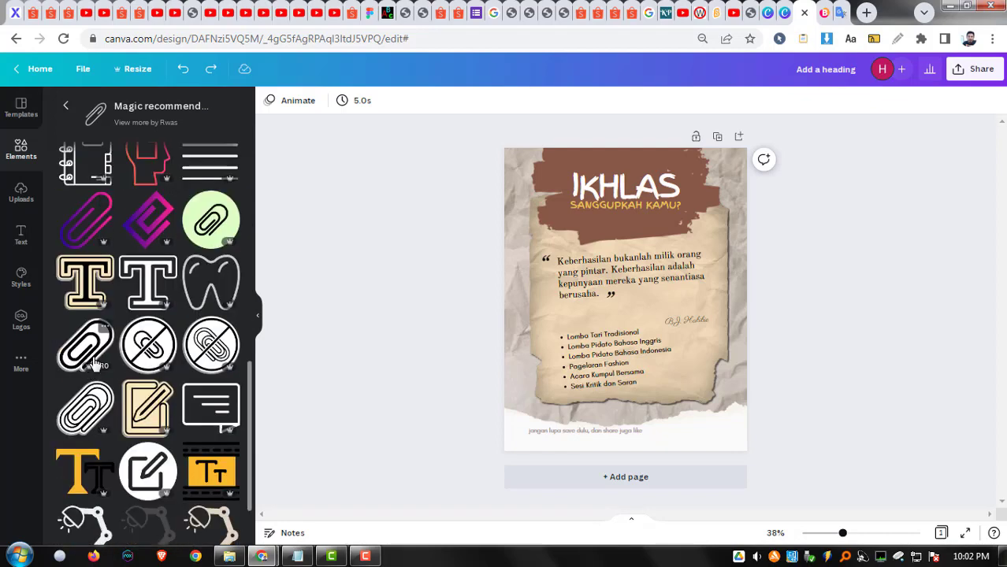
pyautogui.click(89, 234)
pyautogui.moveTo(648, 359); pyautogui.dragTo(561, 317)
pyautogui.moveTo(597, 360); pyautogui.dragTo(533, 226)
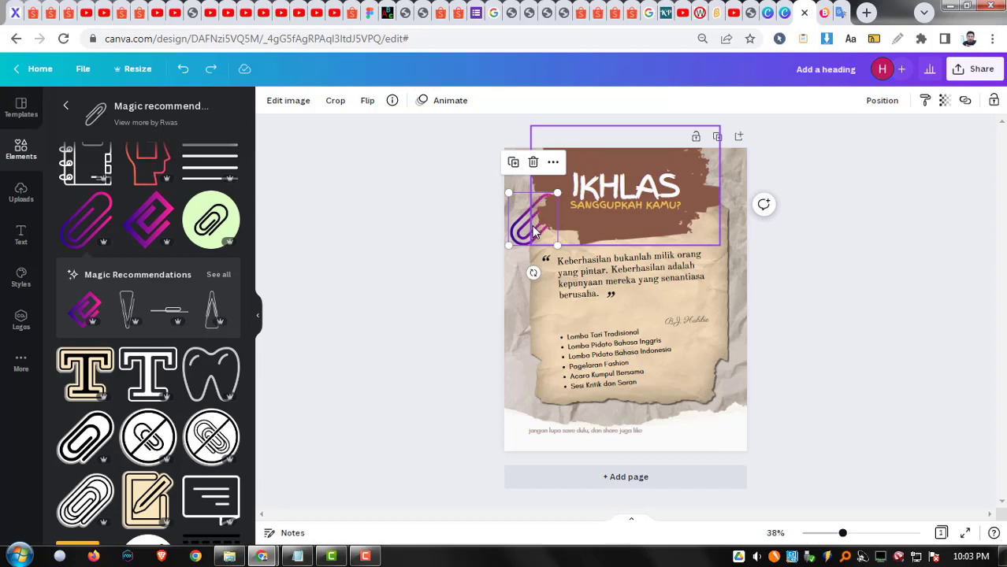
pyautogui.click(445, 227)
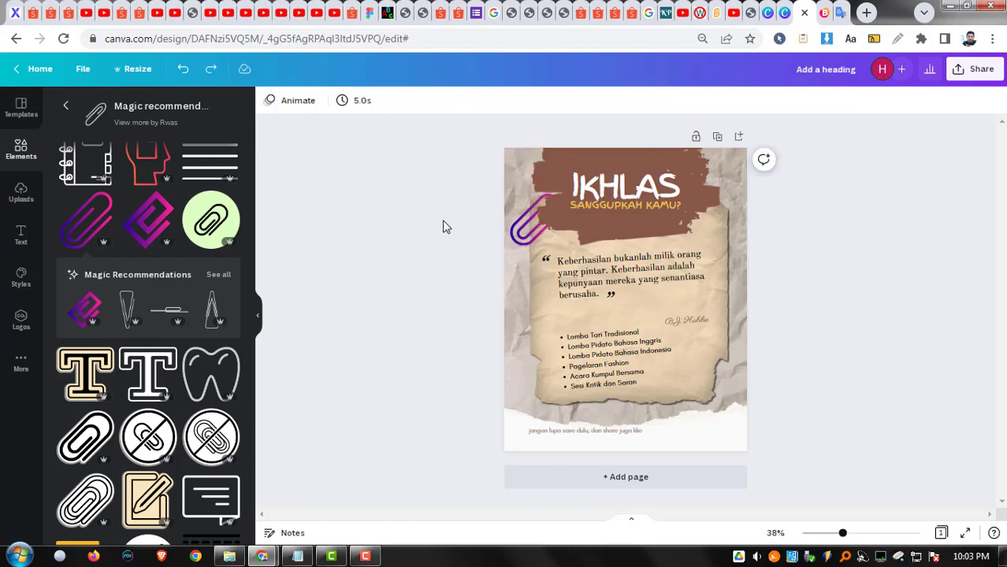
# Move the purple paper clip to the lower-left edge of the torn paper, and delete it
pyautogui.moveTo(523, 240); pyautogui.dragTo(526, 388)
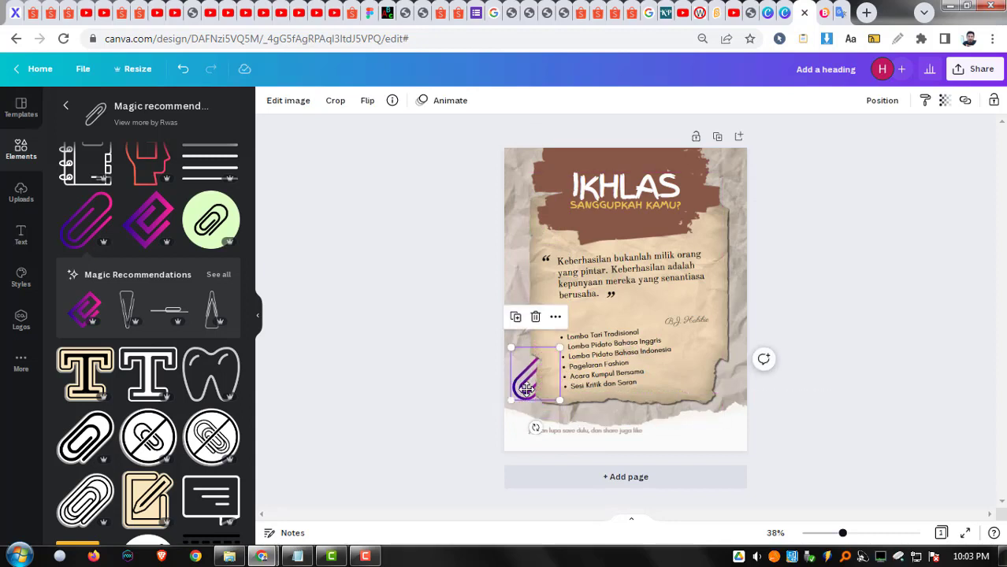
pyautogui.click(461, 402)
pyautogui.click(522, 384)
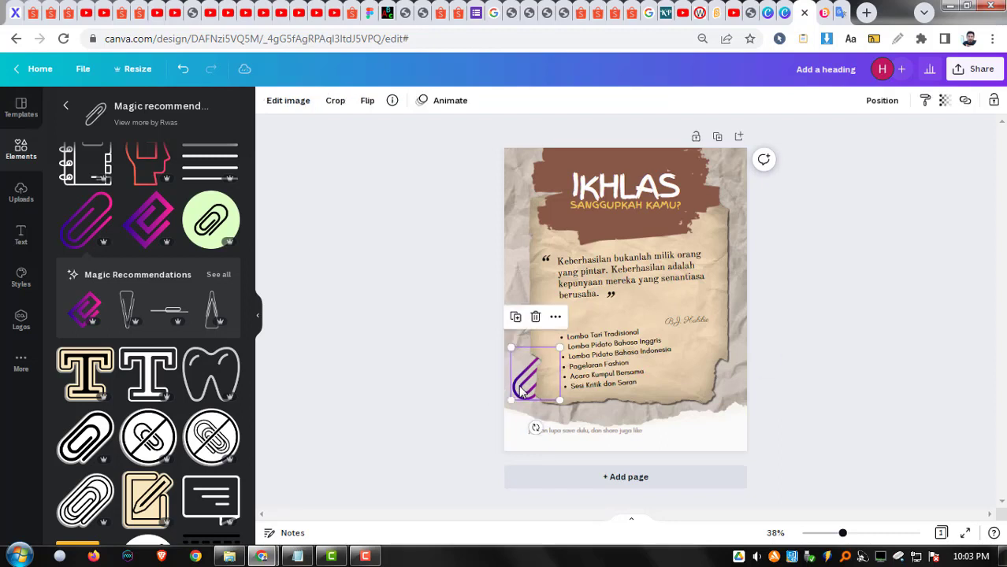
pyautogui.click(535, 315)
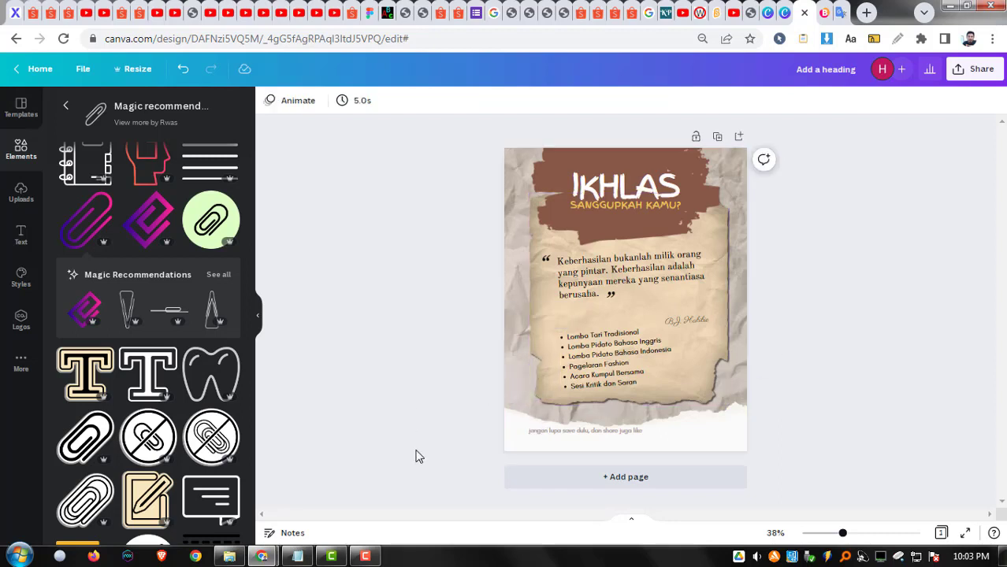
# Copy "sticky notes" from the Notepad keyword list, search Canva's elements for it and show only graphics
pyautogui.click(332, 558)
pyautogui.moveTo(600, 333); pyautogui.dragTo(460, 333)
pyautogui.hotkey('ctrl', 'c')
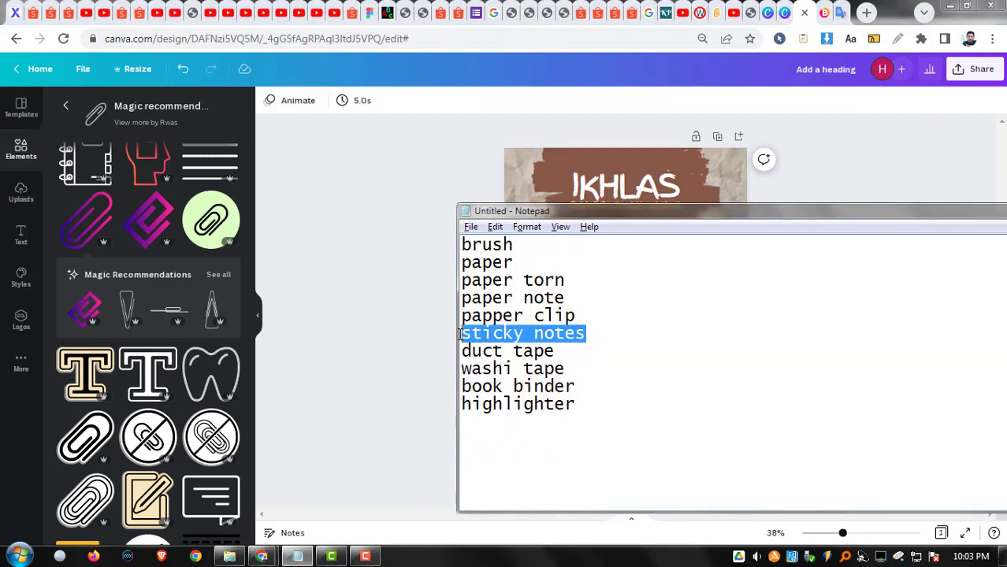
pyautogui.click(68, 109)
pyautogui.click(148, 105)
pyautogui.hotkey('ctrl', 'a')
pyautogui.hotkey('ctrl', 'v')
pyautogui.press('Return')
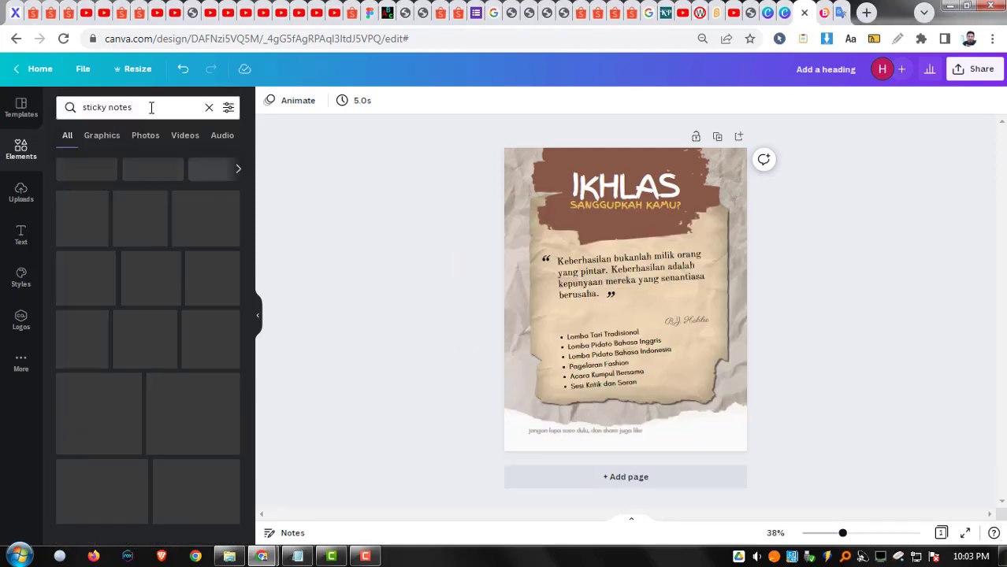
pyautogui.click(103, 141)
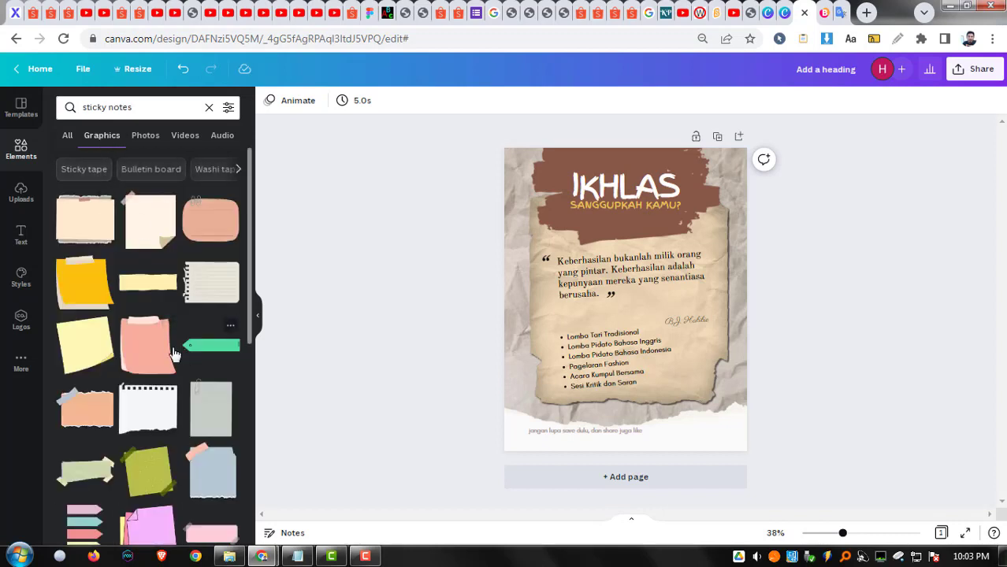
# Place the pink tape strip behind the IKHLAS title and enlarge it to span the title's width
pyautogui.scroll(-4, 128, 276)
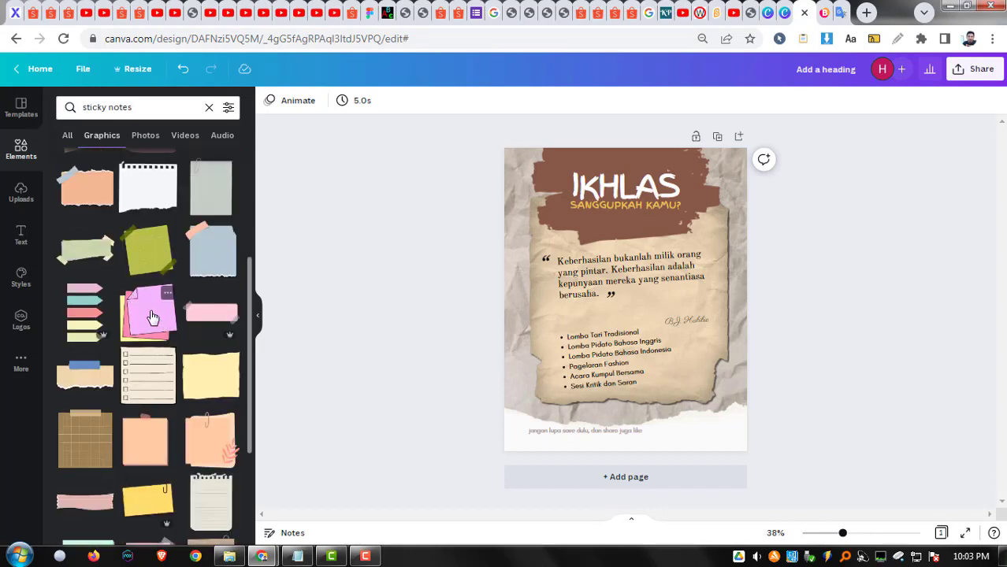
pyautogui.scroll(-1, 149, 313)
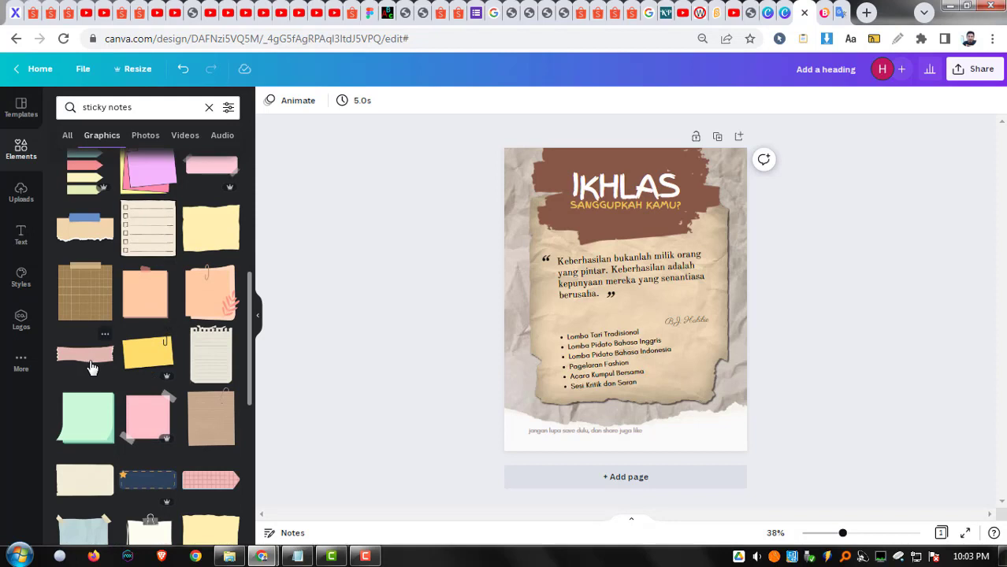
pyautogui.moveTo(92, 360); pyautogui.dragTo(623, 179)
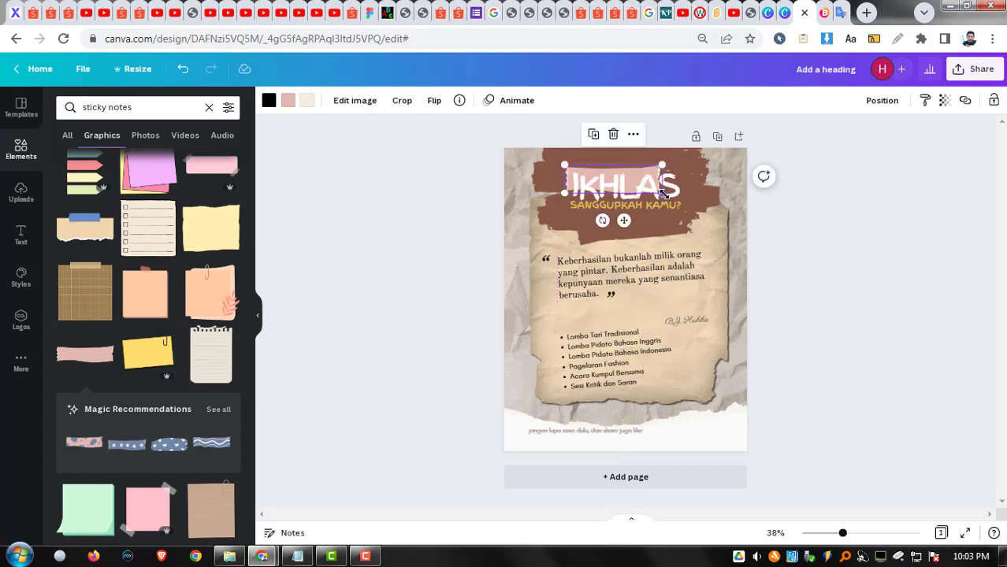
pyautogui.moveTo(662, 193); pyautogui.dragTo(687, 217)
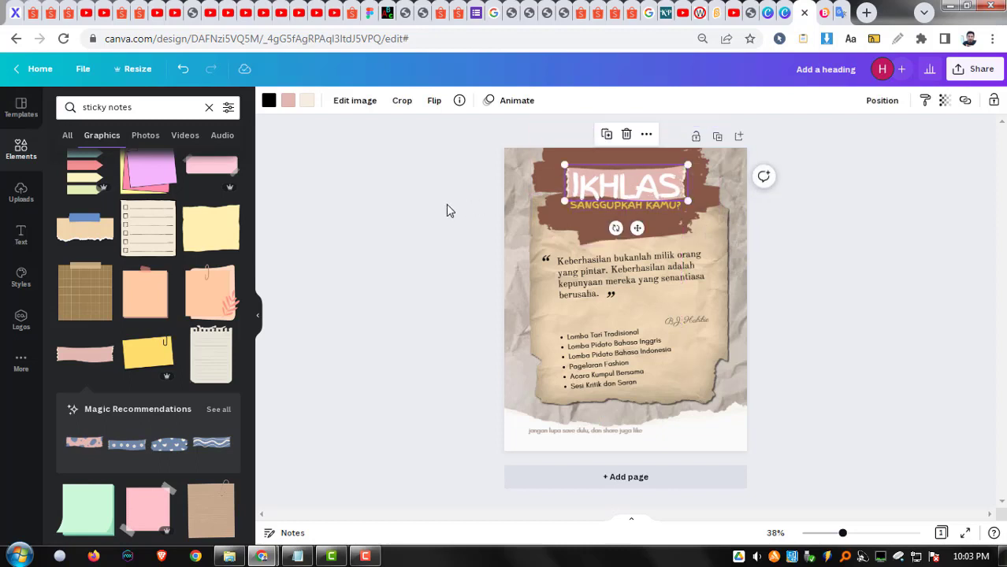
pyautogui.click(446, 204)
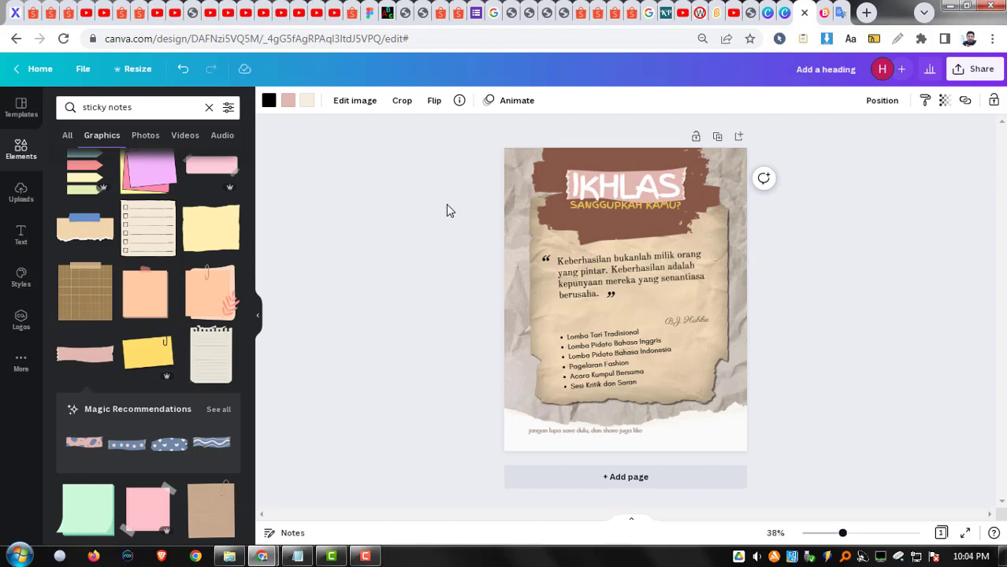
# Change the tape strip's pink colour to the darker custom shade #B48D86
pyautogui.click(288, 102)
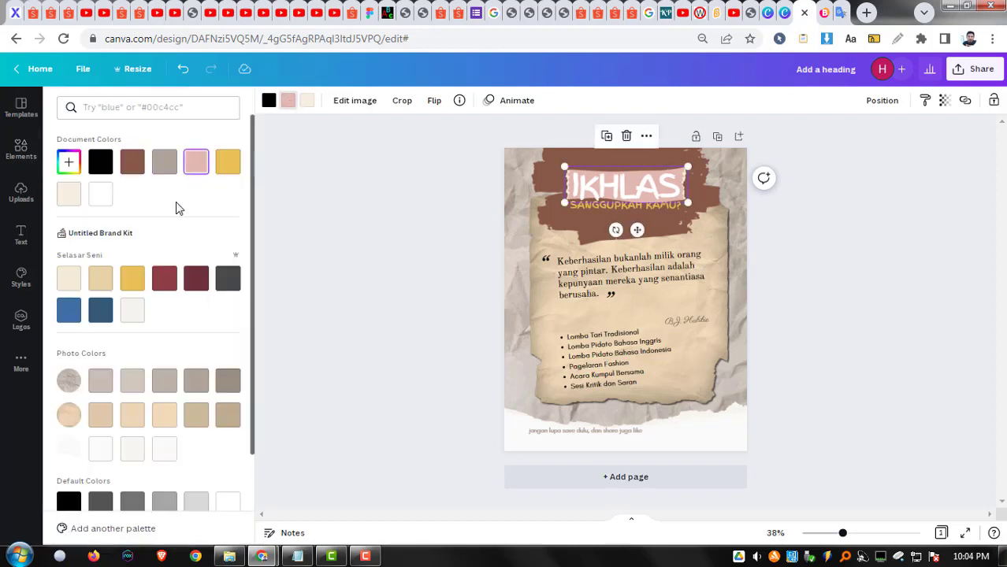
pyautogui.click(69, 162)
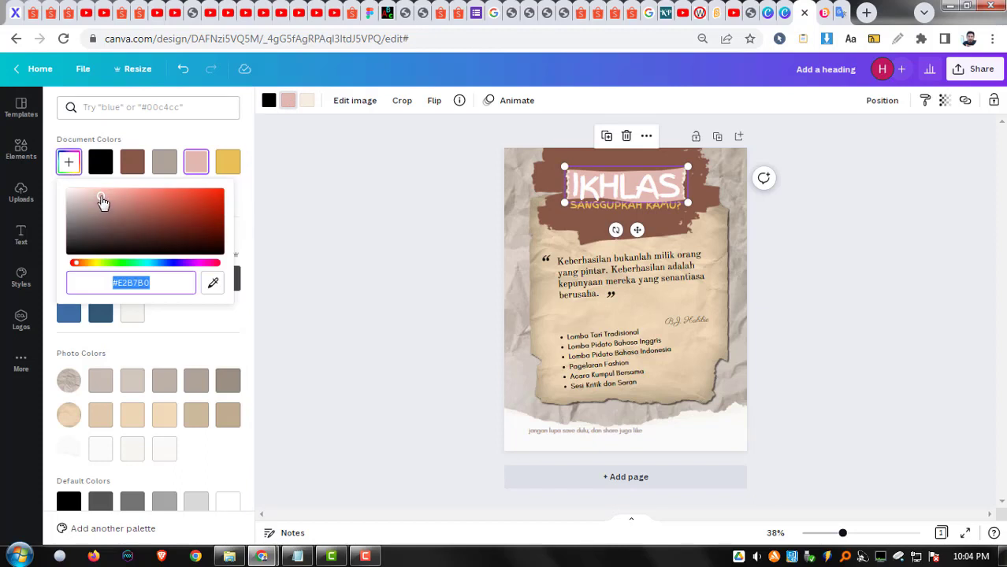
pyautogui.moveTo(101, 198); pyautogui.dragTo(105, 207)
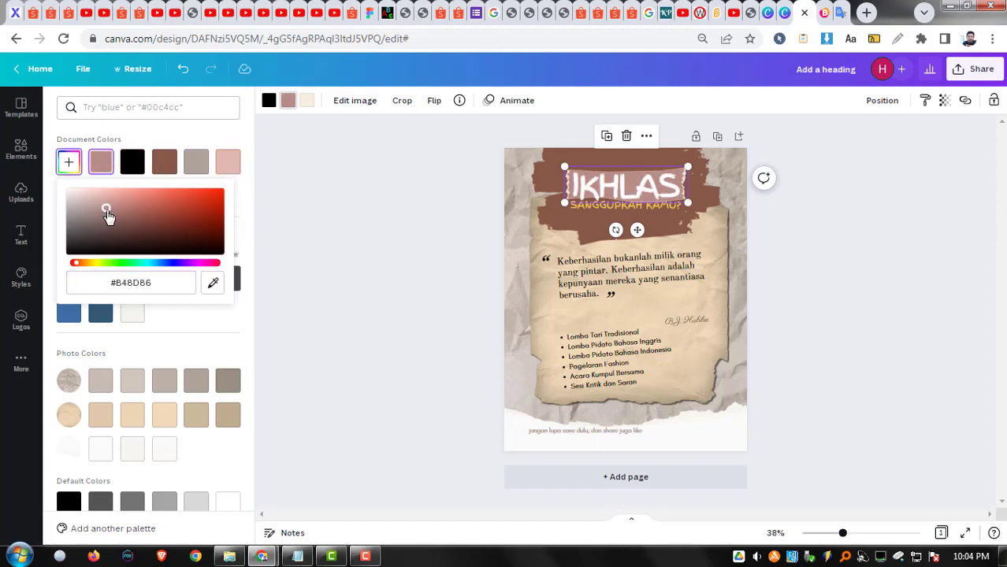
pyautogui.click(349, 223)
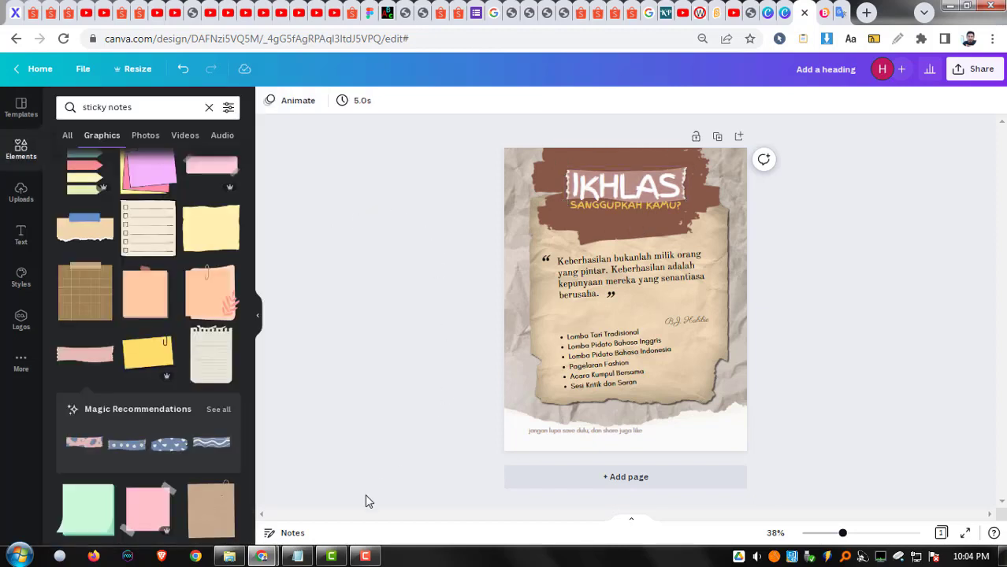
# Copy "duct tape" from the Notepad keyword list and search Canva's graphics for it
pyautogui.click(297, 557)
pyautogui.click(549, 352)
pyautogui.moveTo(564, 352); pyautogui.dragTo(449, 353)
pyautogui.hotkey('ctrl', 'c')
pyautogui.click(144, 108)
pyautogui.hotkey('ctrl', 'a')
pyautogui.hotkey('ctrl', 'v')
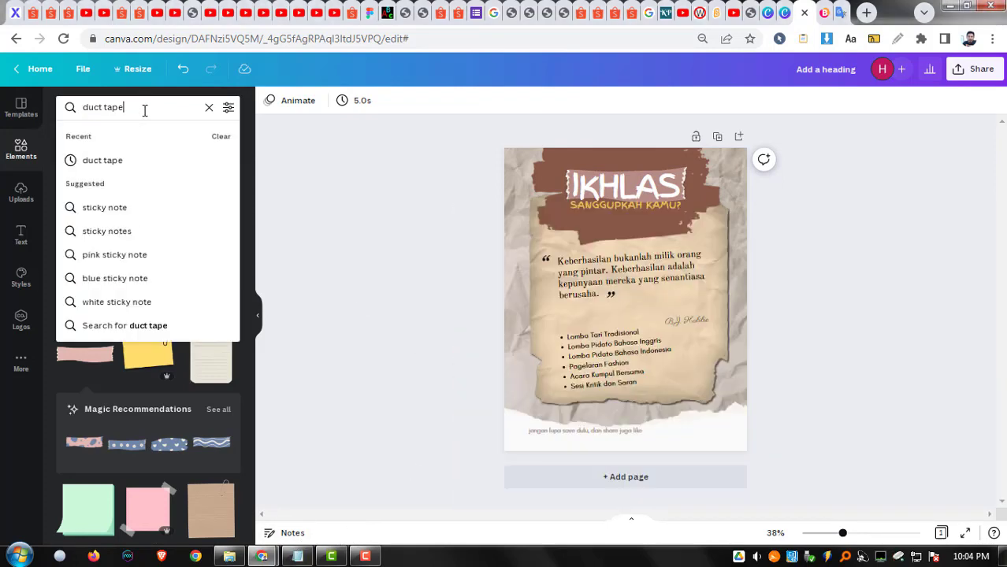
pyautogui.press('Return')
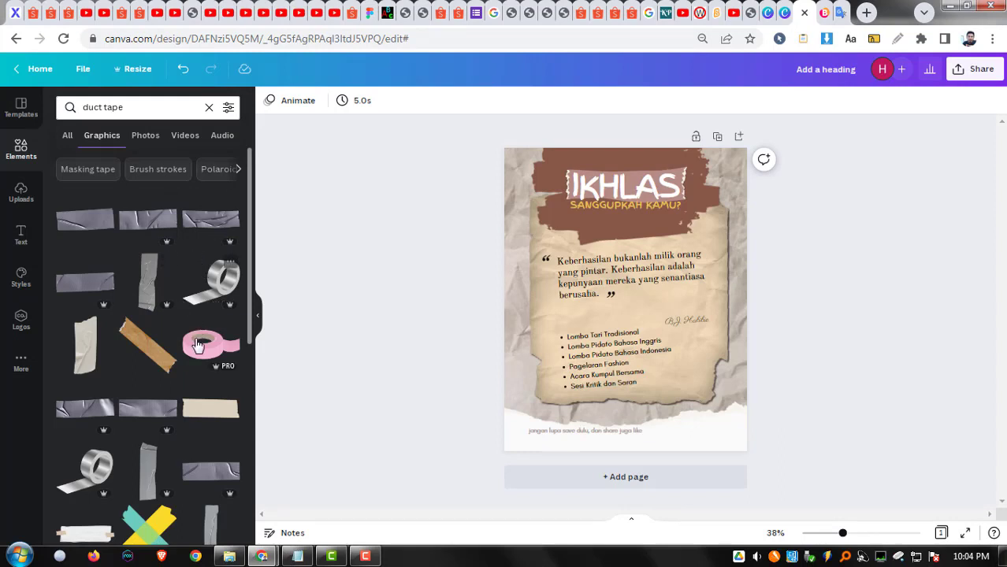
# Add the brown duct tape graphic, rotate it to a slight upward tilt, shrink it and place it over the torn paper's lower-right edge
pyautogui.click(149, 347)
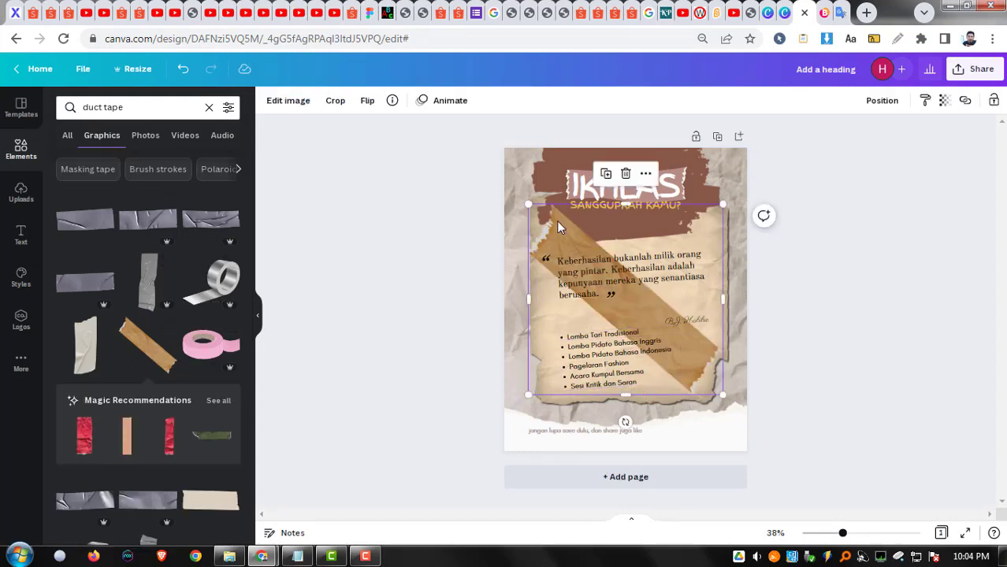
pyautogui.moveTo(557, 227); pyautogui.dragTo(591, 265)
pyautogui.moveTo(688, 463); pyautogui.dragTo(553, 229)
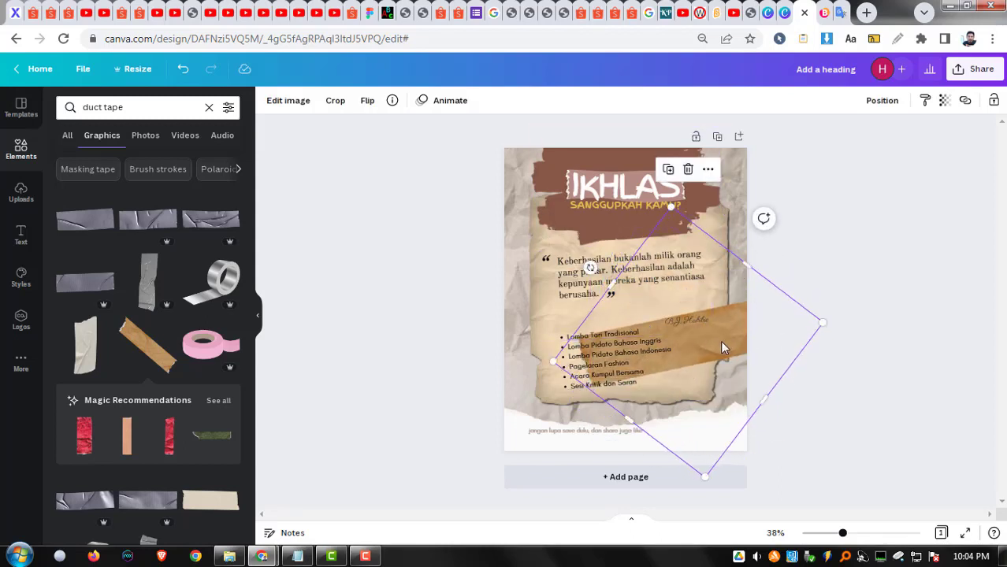
pyautogui.moveTo(722, 347); pyautogui.dragTo(819, 357)
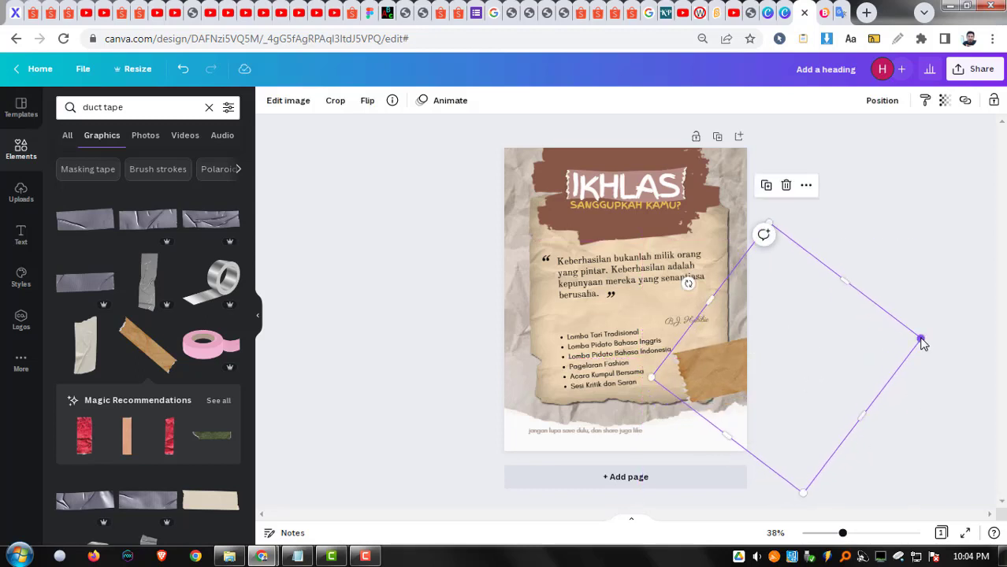
pyautogui.moveTo(922, 342); pyautogui.dragTo(816, 358)
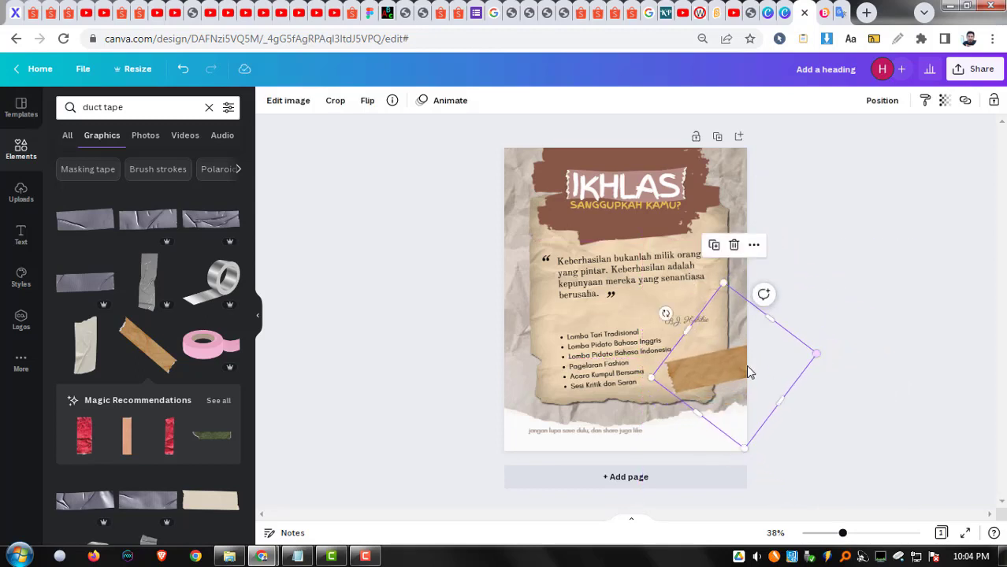
pyautogui.moveTo(725, 376); pyautogui.dragTo(735, 371)
pyautogui.click(424, 339)
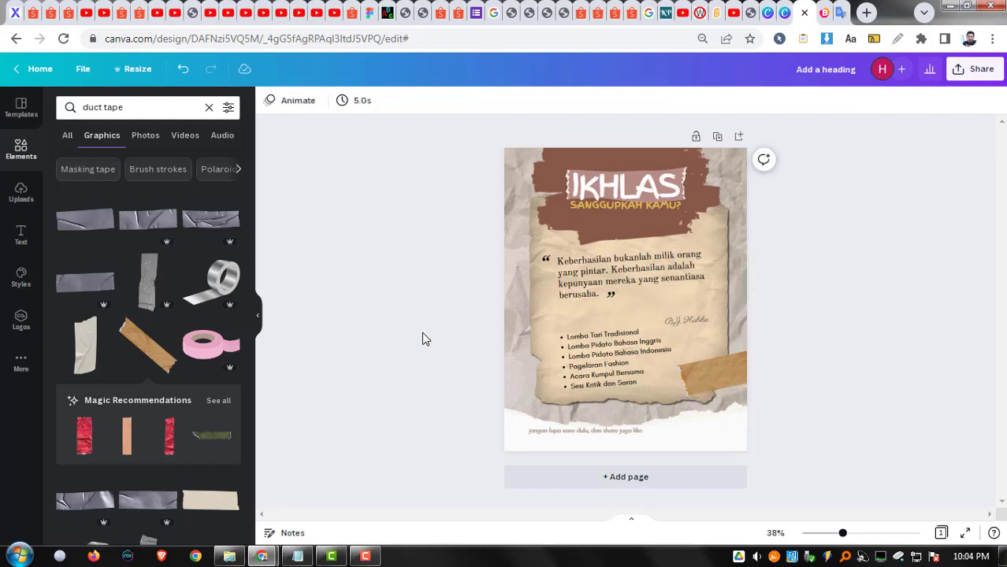
# Copy "washi tape" from the Notepad keyword list and search Canva's graphics for it
pyautogui.click(298, 556)
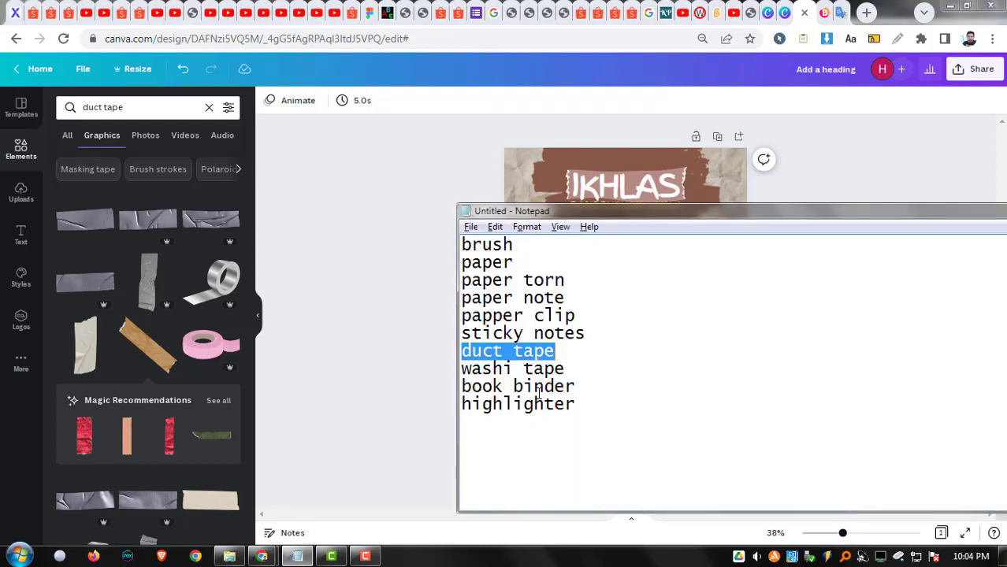
pyautogui.click(598, 368)
pyautogui.hotkey('shift', 'Home')
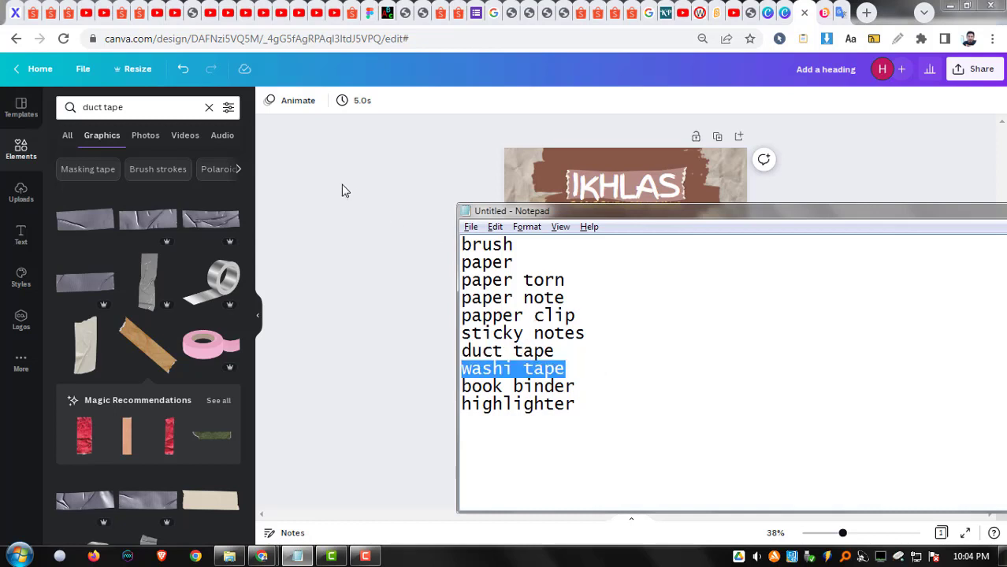
pyautogui.click(157, 106)
pyautogui.hotkey('ctrl', 'v')
pyautogui.press('Return')
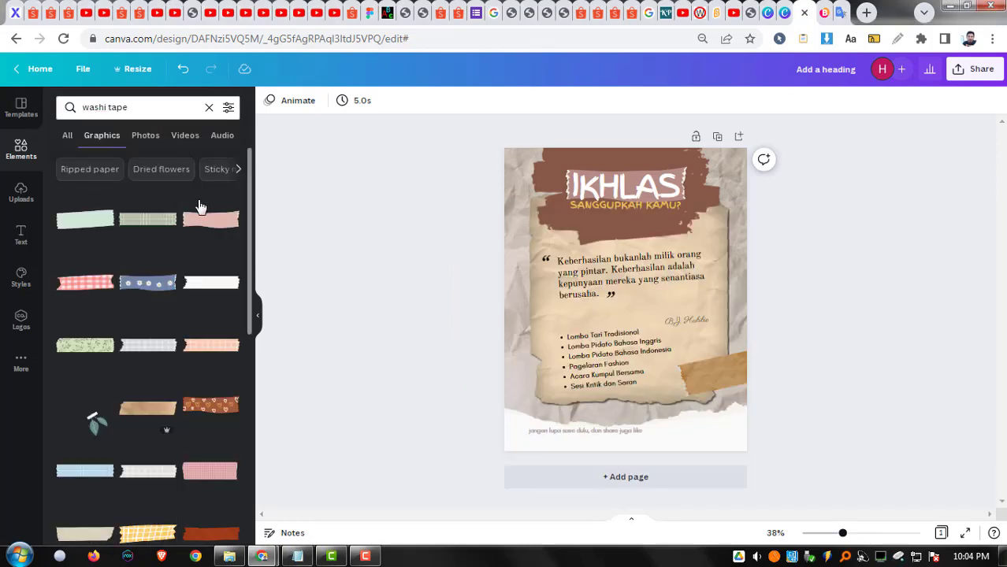
# Add the red checkered washi tape, shrink it, rotate it nearly upright and place it at the brown brush stroke's upper-left edge
pyautogui.click(89, 289)
pyautogui.moveTo(632, 307); pyautogui.dragTo(566, 172)
pyautogui.moveTo(633, 162); pyautogui.dragTo(562, 243)
pyautogui.moveTo(540, 170)
pyautogui.mouseDown()
pyautogui.moveTo(522, 170)
pyautogui.moveTo(542, 167)
pyautogui.mouseUp()
pyautogui.click(432, 177)
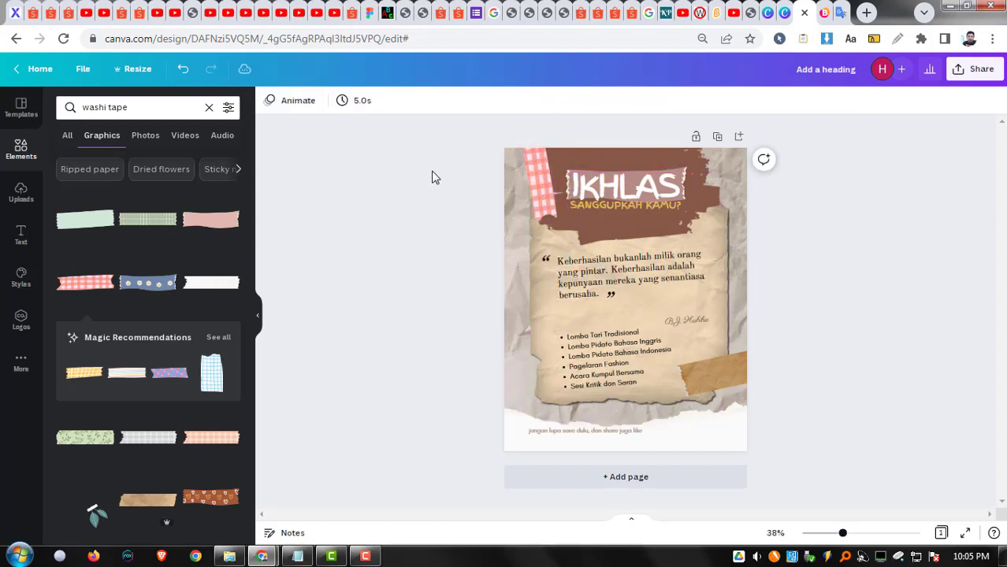
pyautogui.click(549, 197)
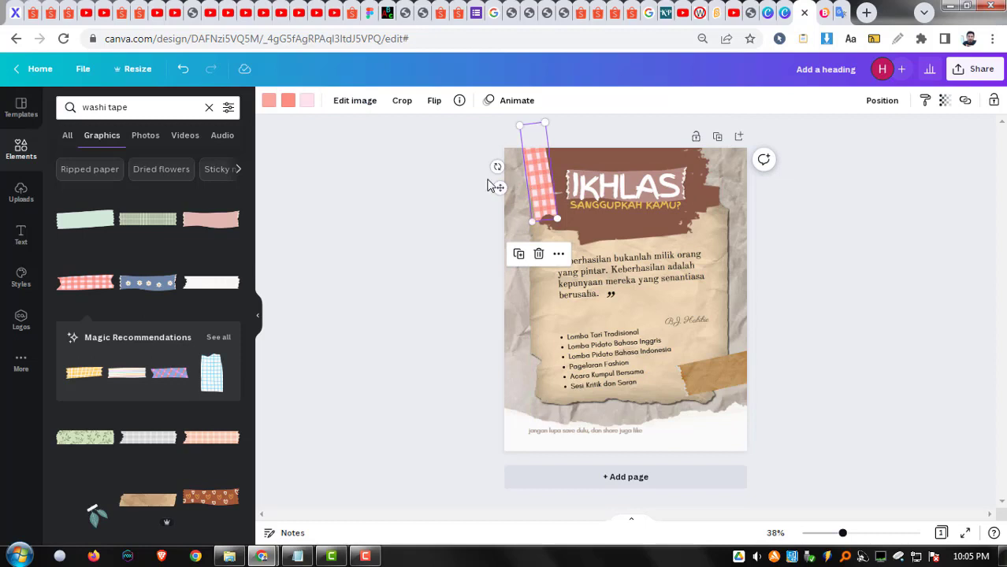
pyautogui.moveTo(496, 167); pyautogui.dragTo(487, 164)
pyautogui.click(412, 192)
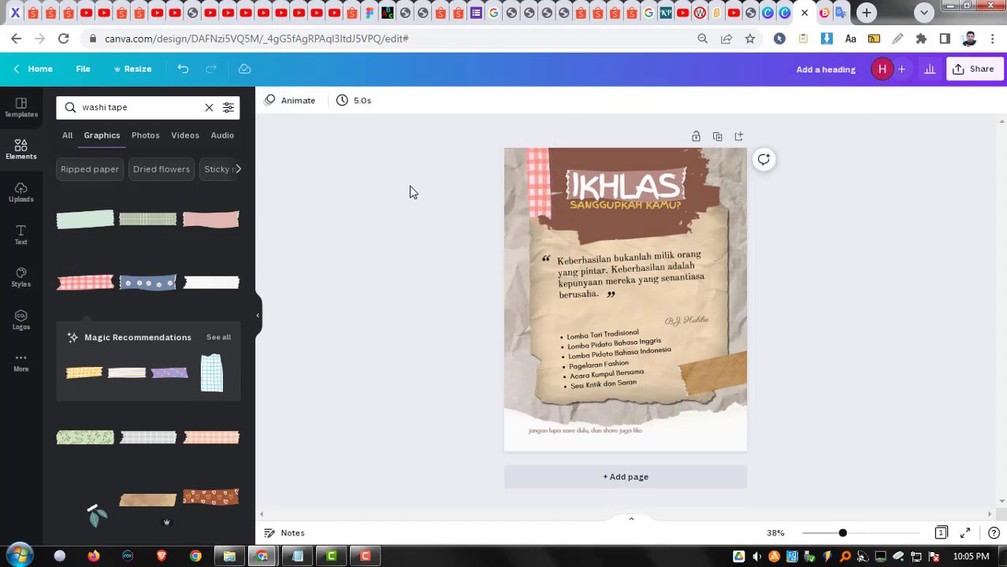
# Copy "book binder" from the Notepad keyword list and search Canva's graphics for it
pyautogui.click(297, 556)
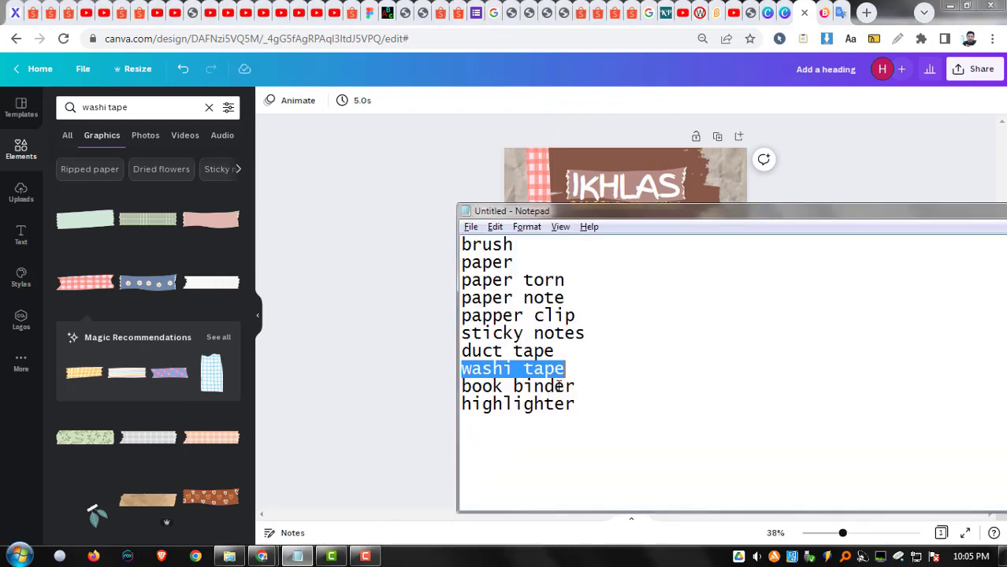
pyautogui.click(617, 383)
pyautogui.hotkey('shift', 'Home')
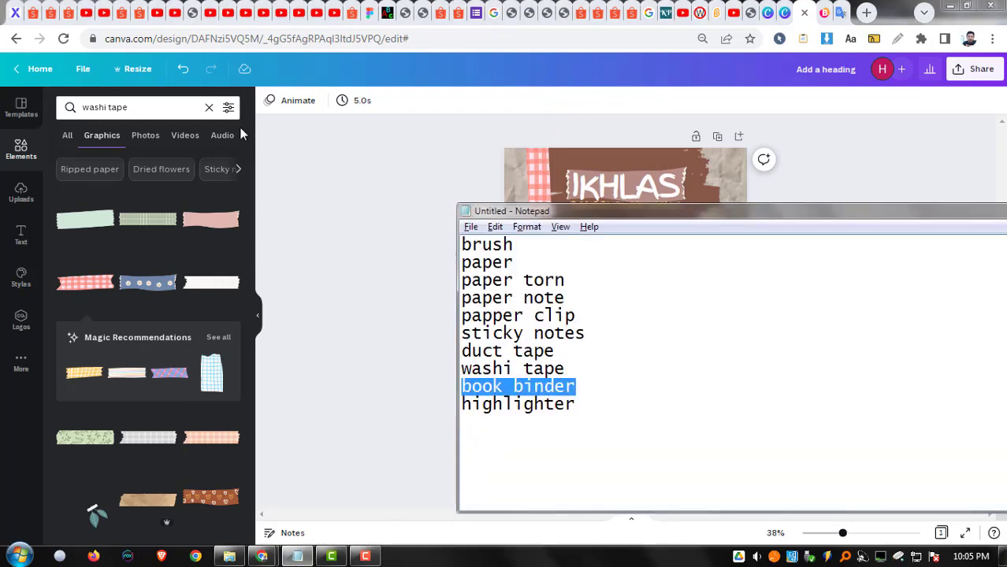
pyautogui.hotkey('ctrl', 'c')
pyautogui.click(180, 108)
pyautogui.hotkey('ctrl', 'a')
pyautogui.hotkey('ctrl', 'v')
pyautogui.press('Return')
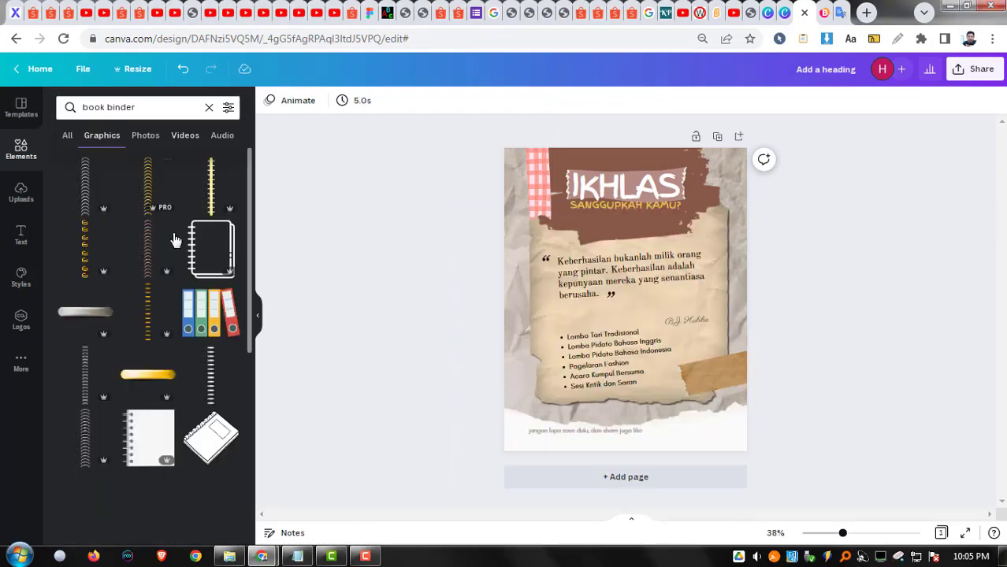
# Highlight the Notepad keywords from "brush" to "book binder" for review, and return to Canva
pyautogui.click(297, 556)
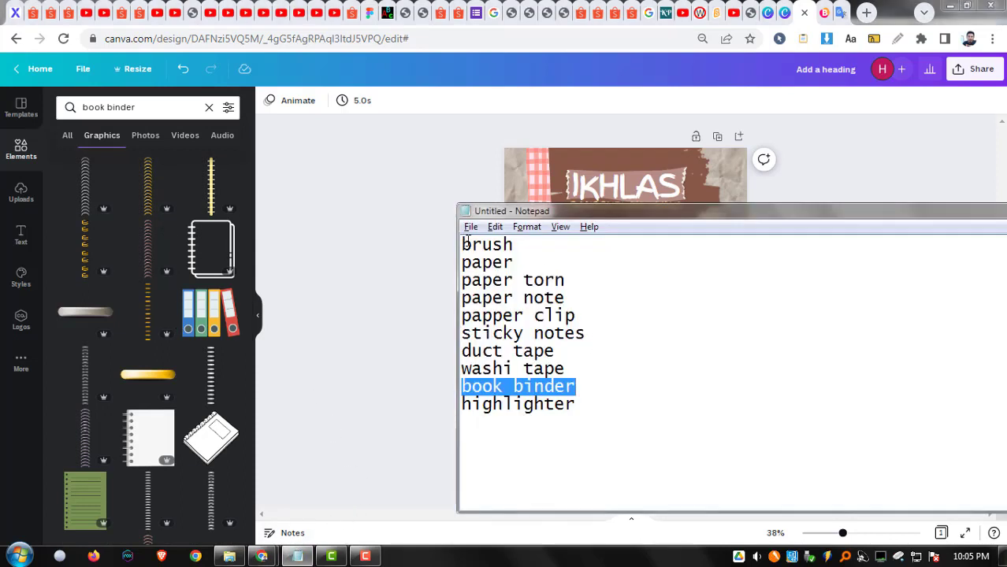
pyautogui.moveTo(466, 242)
pyautogui.mouseDown()
pyautogui.moveTo(680, 442)
pyautogui.moveTo(658, 373)
pyautogui.moveTo(662, 383)
pyautogui.mouseUp()
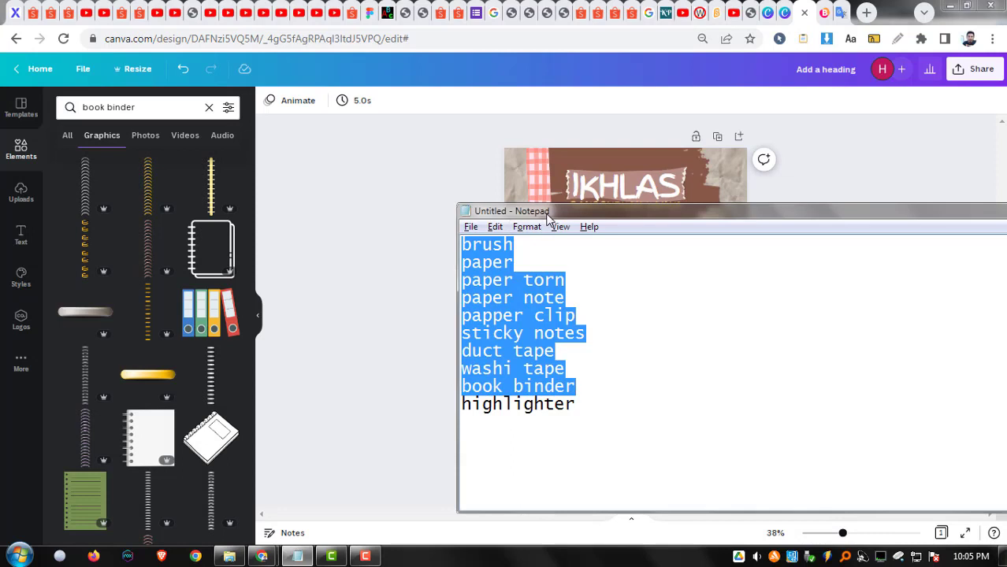
pyautogui.click(330, 199)
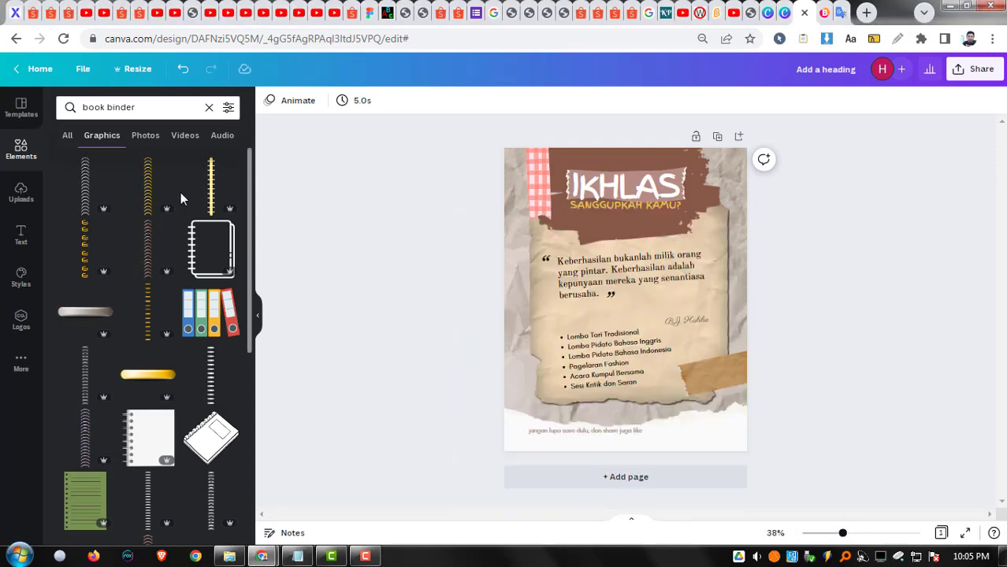
pyautogui.click(90, 189)
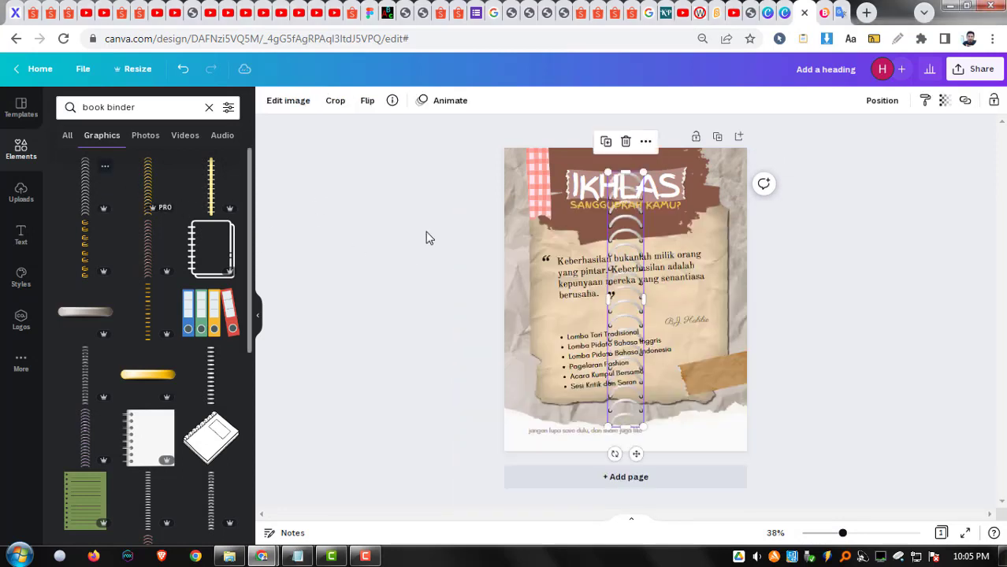
pyautogui.moveTo(644, 172); pyautogui.dragTo(621, 303)
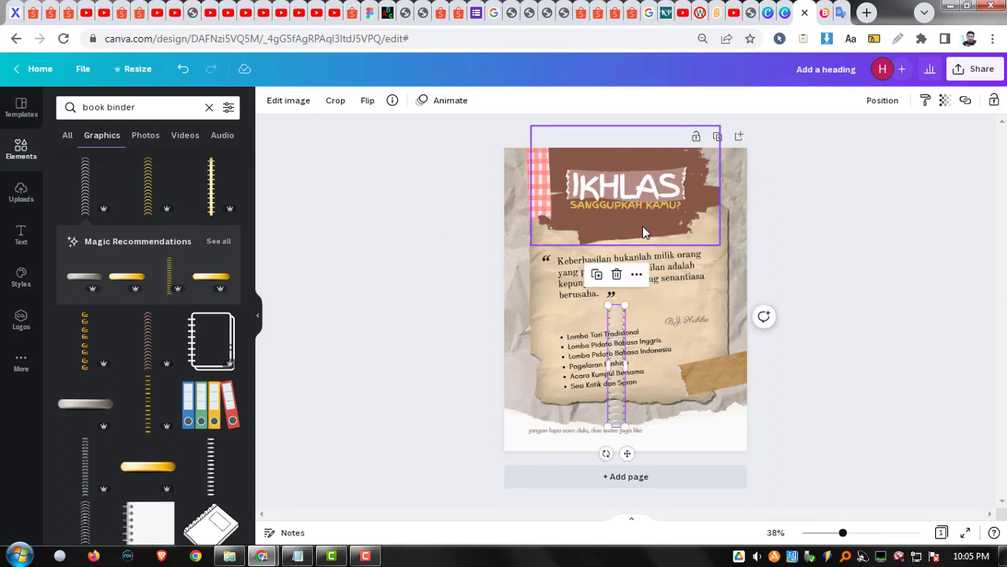
pyautogui.hotkey('ctrl', 'z')
pyautogui.hotkey('ctrl', 'z')
# Add a slim grey spiral binder graphic, place it along the page's upper-left edge and size it to about half the page height
pyautogui.scroll(-2, 161, 331)
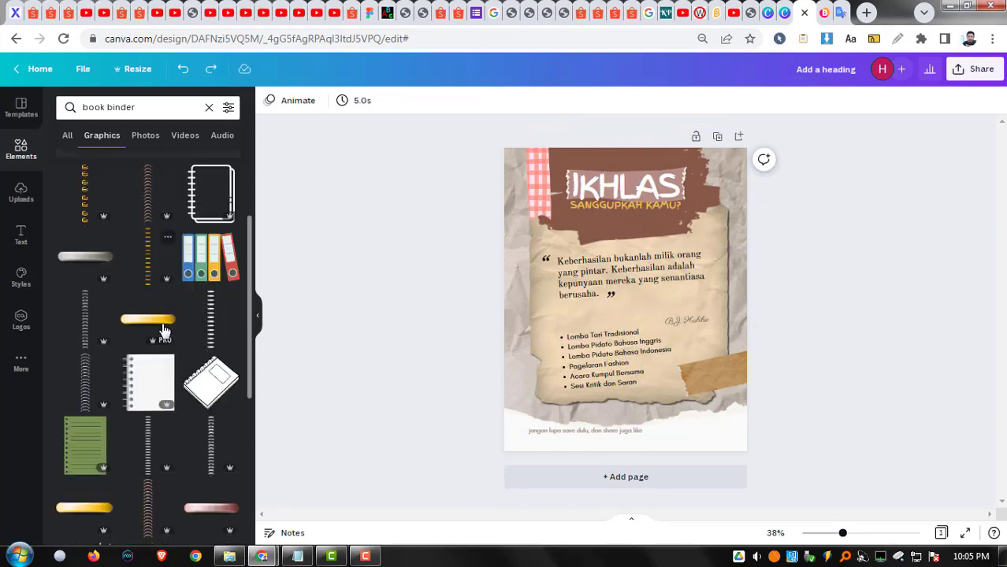
pyautogui.scroll(-5, 197, 292)
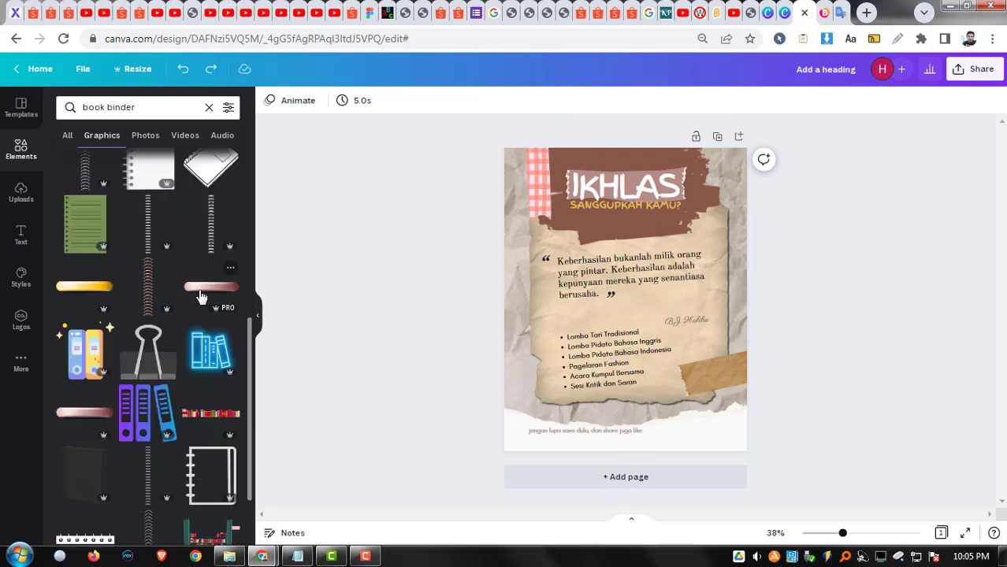
pyautogui.scroll(-2, 166, 276)
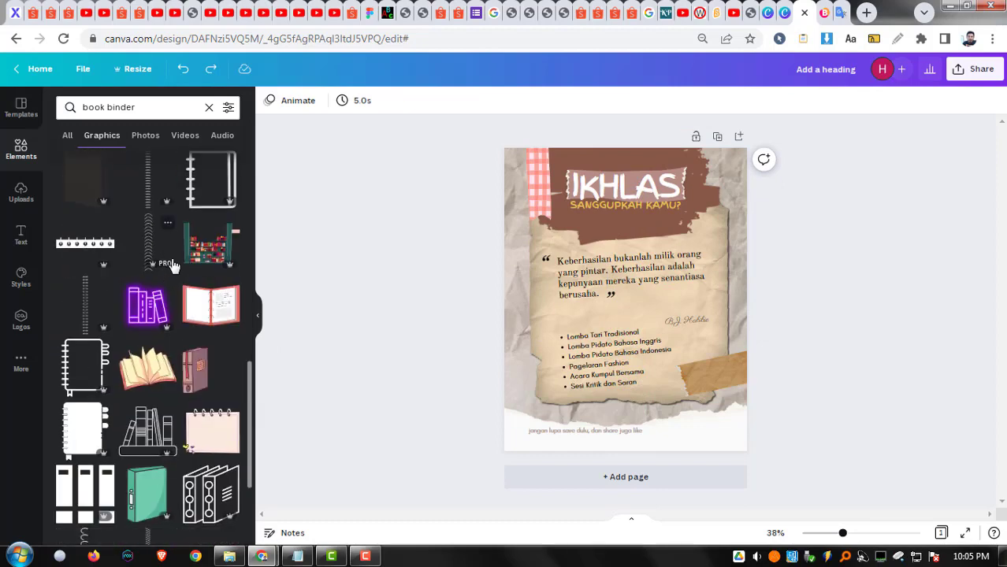
pyautogui.scroll(3, 174, 284)
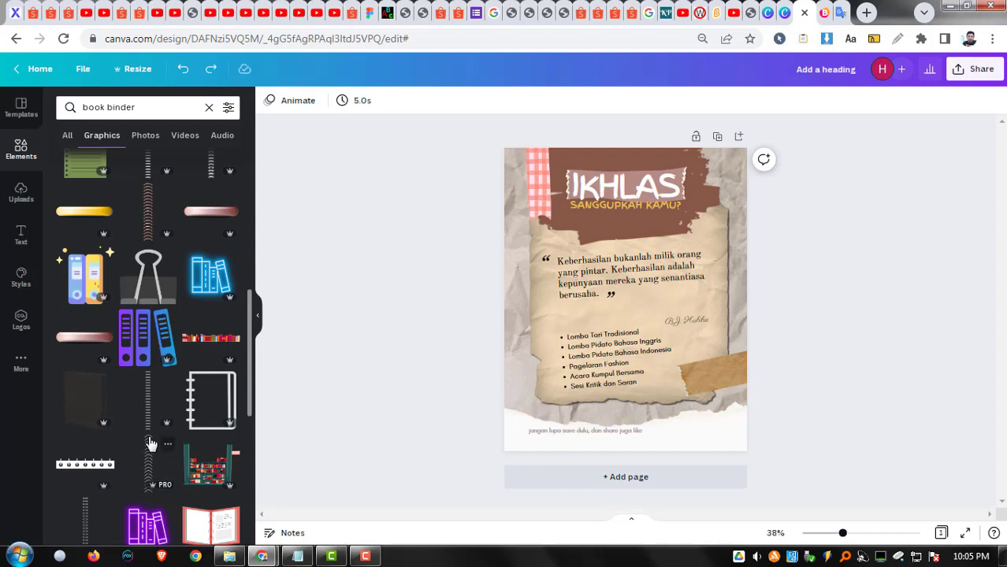
pyautogui.click(148, 402)
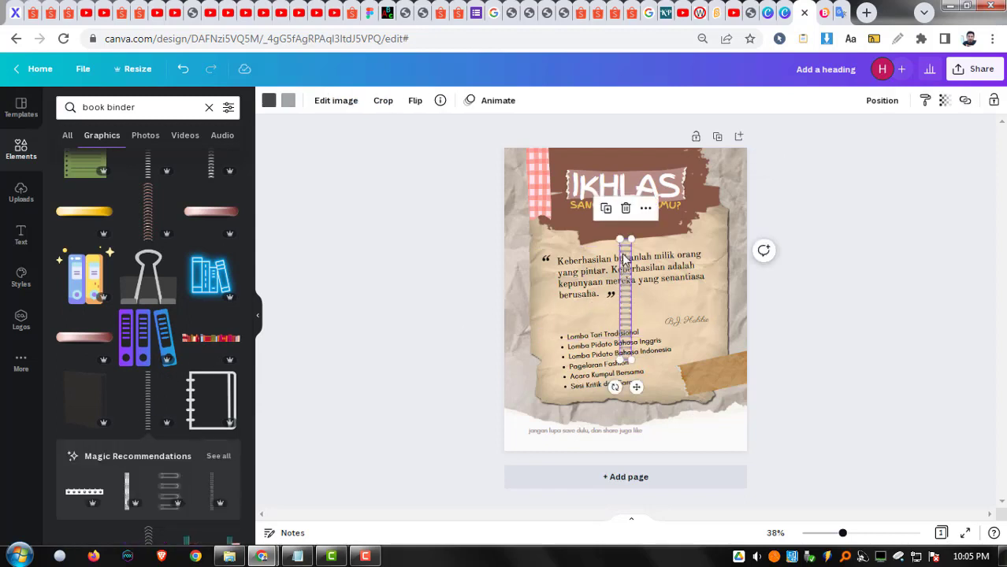
pyautogui.moveTo(620, 239); pyautogui.dragTo(611, 141)
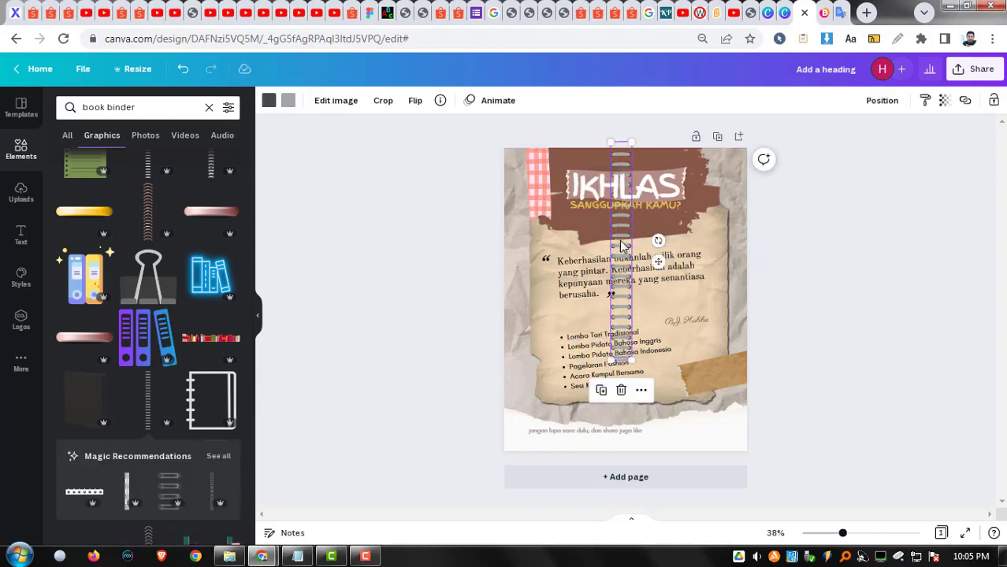
pyautogui.moveTo(619, 270); pyautogui.dragTo(499, 277)
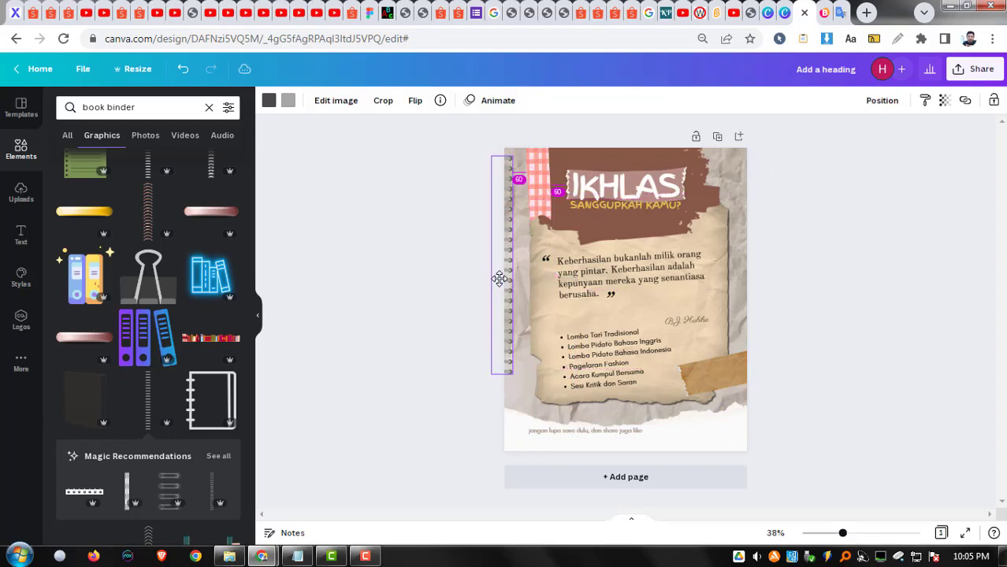
pyautogui.moveTo(490, 374); pyautogui.dragTo(511, 309)
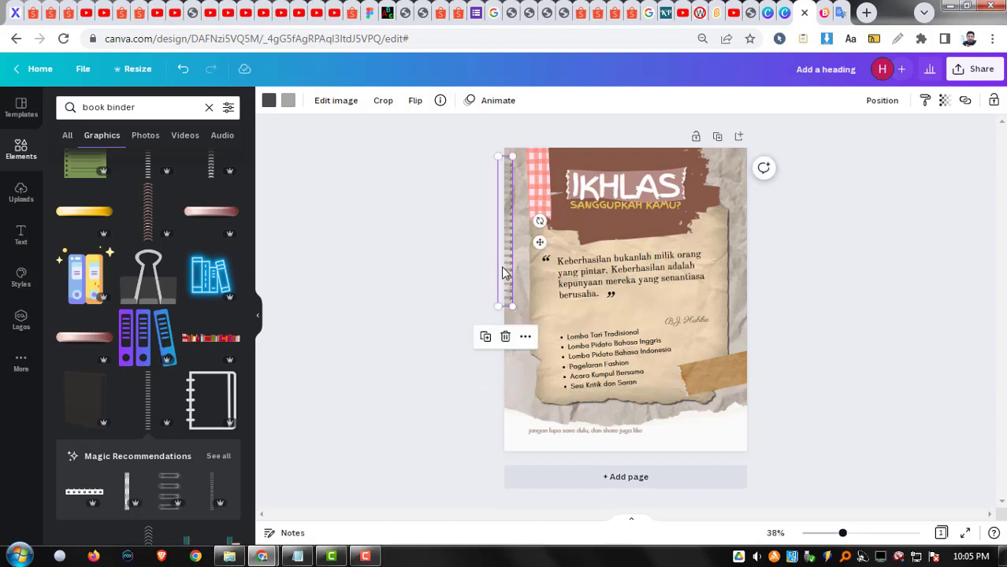
# Duplicate the spiral binder directly below the first along the page's left edge, aligning it so the rings continue evenly
pyautogui.moveTo(512, 247); pyautogui.dragTo(509, 391)
pyautogui.keyDown('ctrl'); pyautogui.scroll(5, 502, 312); pyautogui.keyUp('ctrl')
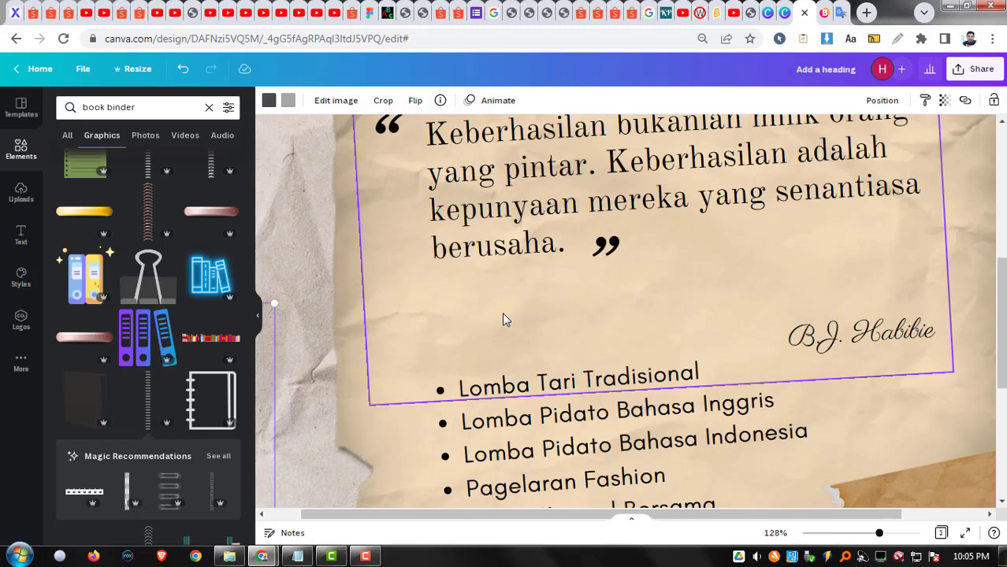
pyautogui.click(287, 514)
pyautogui.click(273, 274)
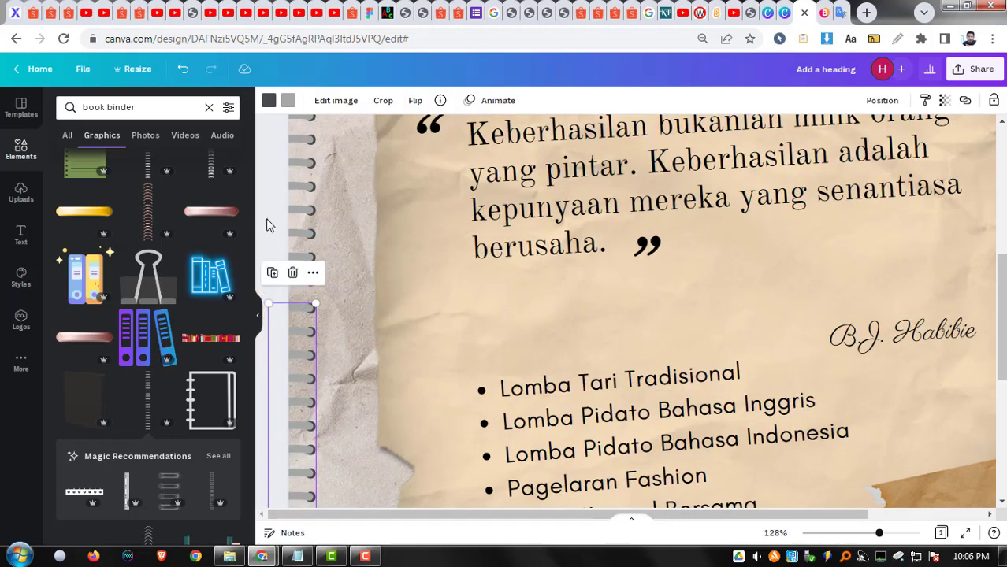
pyautogui.moveTo(287, 331)
pyautogui.mouseDown()
pyautogui.moveTo(285, 321)
pyautogui.moveTo(299, 321)
pyautogui.mouseUp()
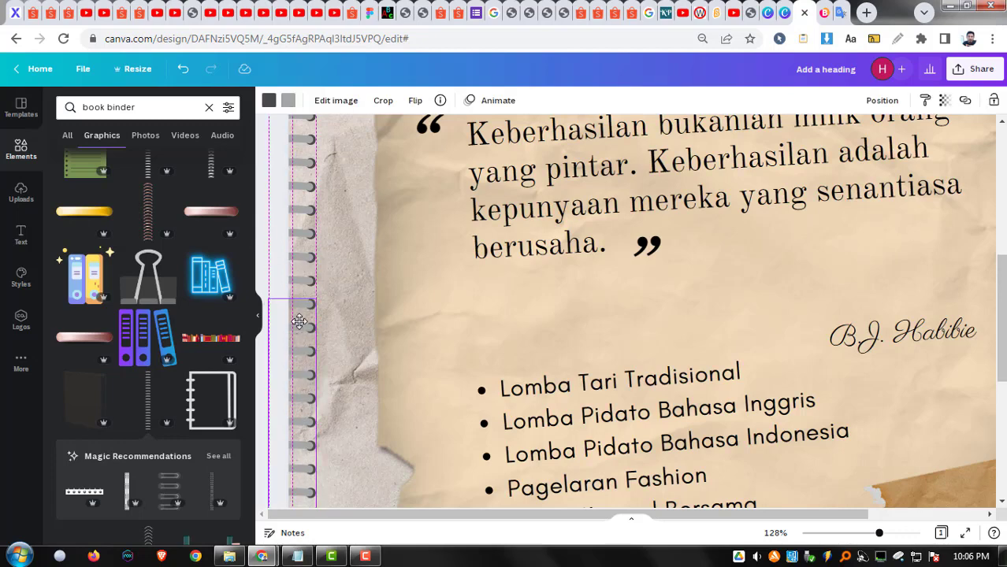
pyautogui.scroll(-10, 463, 296)
pyautogui.click(475, 219)
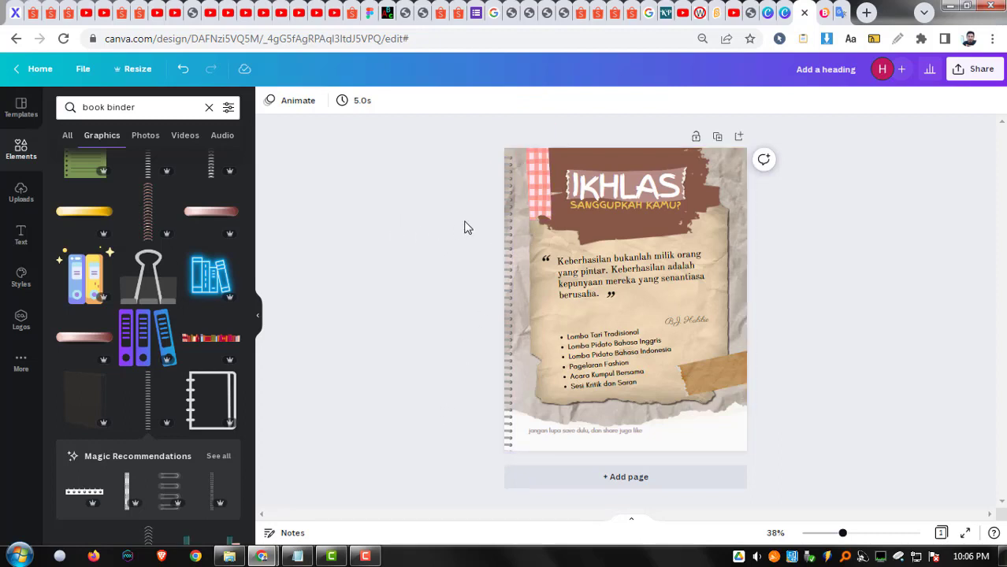
# Select both spiral binder strips and shift them together slightly upward along the page's left edge
pyautogui.click(508, 162)
pyautogui.keyDown('shift'); pyautogui.click(507, 380); pyautogui.keyUp('shift')
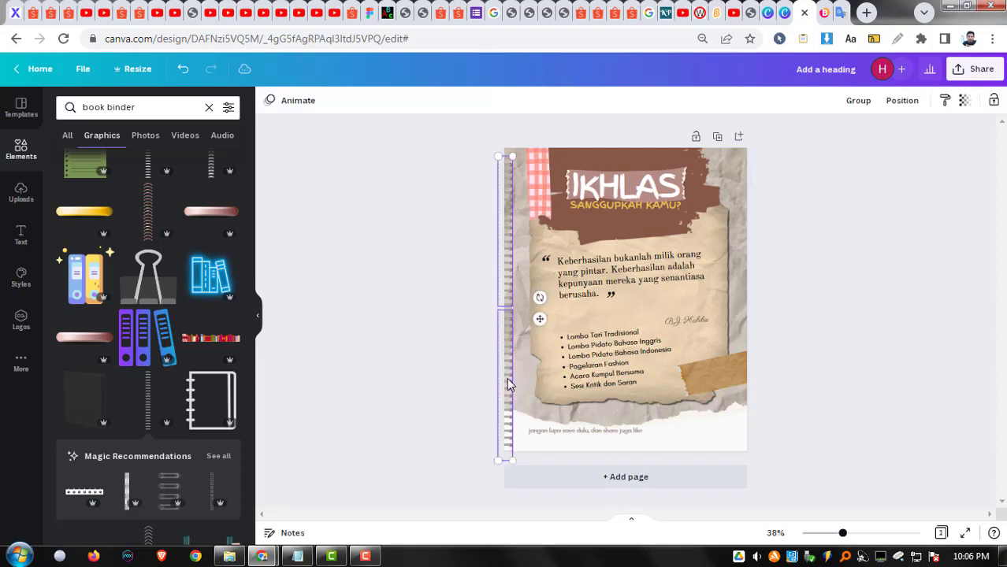
pyautogui.moveTo(507, 377); pyautogui.dragTo(507, 374)
pyautogui.click(443, 377)
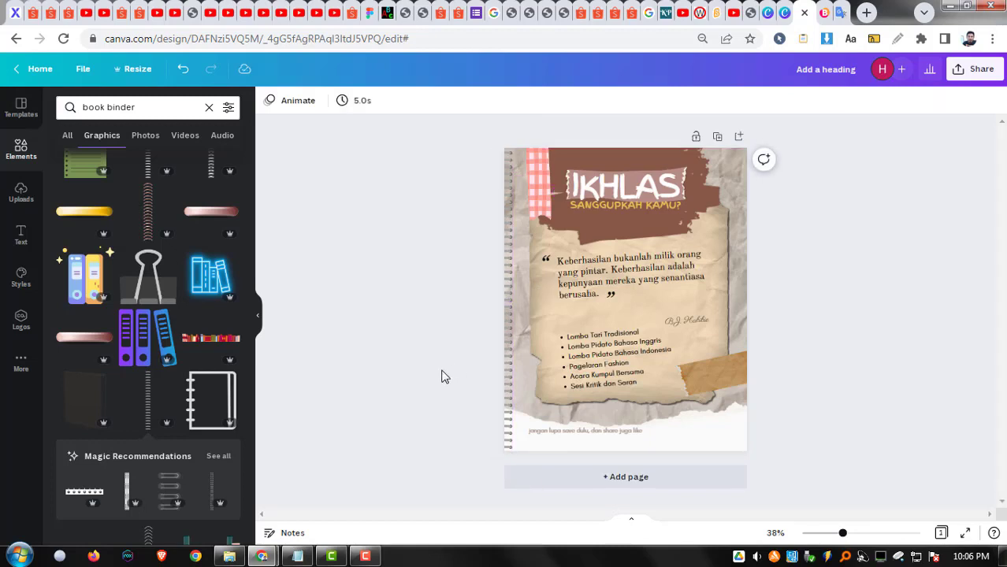
# Copy the keyword "highlighter" from the Notepad list and search the Canva graphics for it
pyautogui.click(297, 556)
pyautogui.click(576, 402)
pyautogui.doubleClick(531, 405)
pyautogui.hotkey('ctrl', 'c')
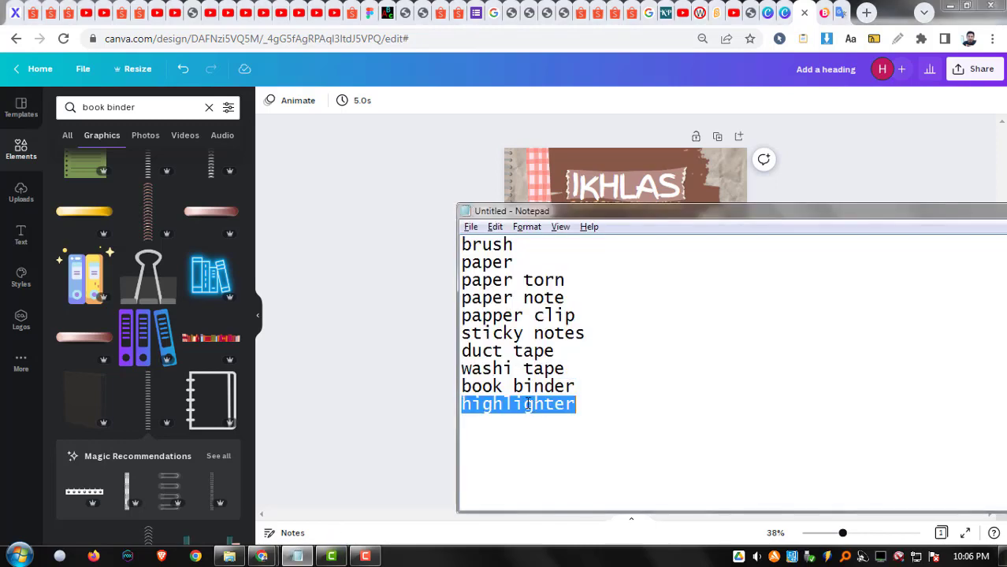
pyautogui.click(160, 108)
pyautogui.hotkey('ctrl', 'a')
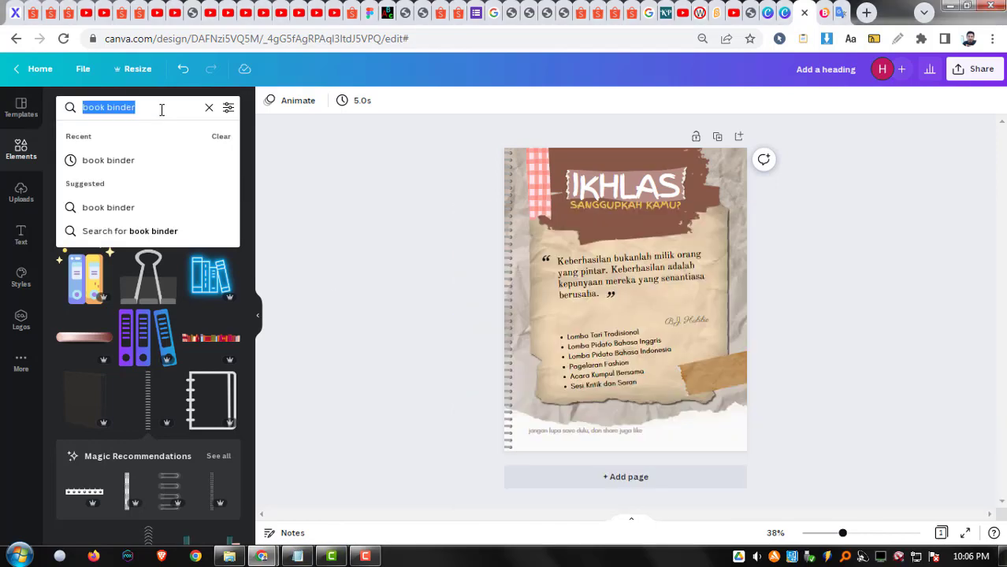
pyautogui.hotkey('ctrl', 'v')
pyautogui.press('Return')
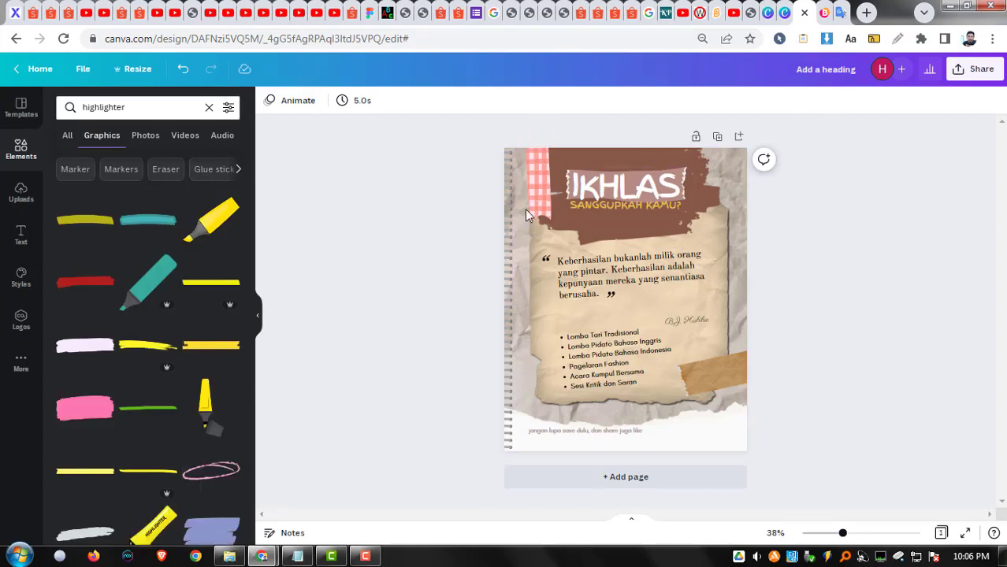
# Switch to Google Translate, circle "ring buku" and draw an arrow to its English translation, and clear the drawing
pyautogui.click(840, 12)
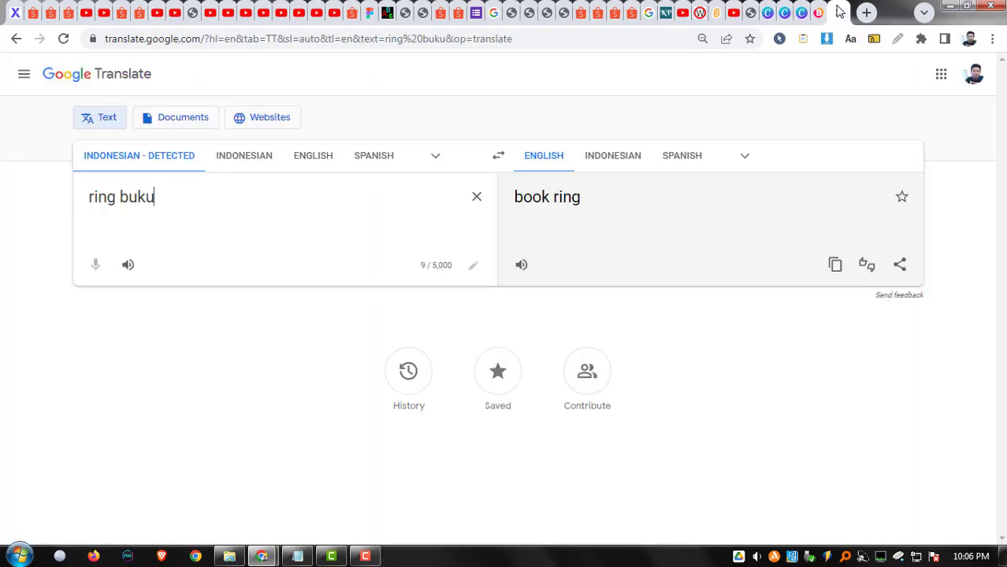
pyautogui.tripleClick(103, 199)
pyautogui.click(219, 206)
pyautogui.hotkey('alt', 'shift', 'd')
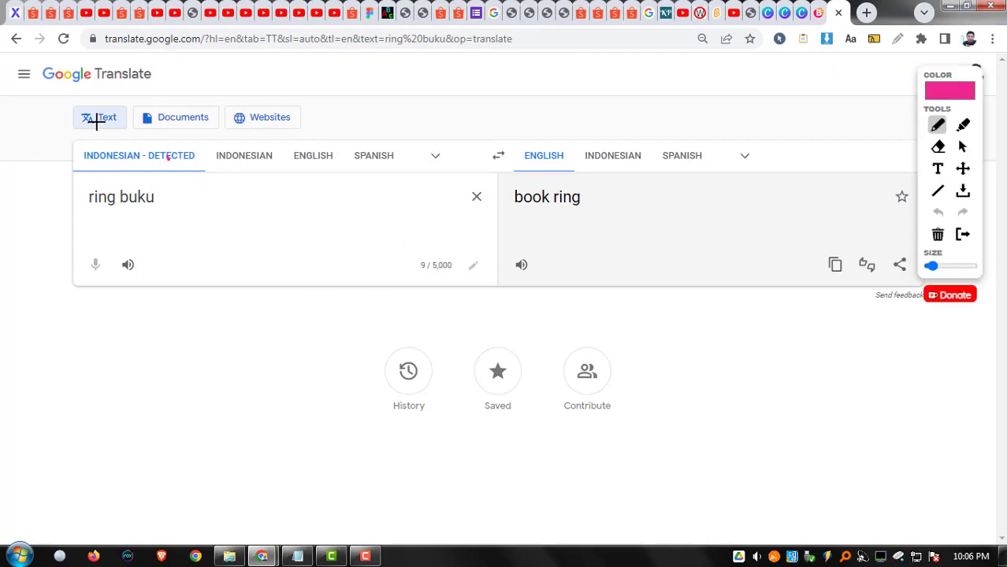
pyautogui.moveTo(95, 116)
pyautogui.mouseDown()
pyautogui.moveTo(163, 139)
pyautogui.moveTo(115, 138)
pyautogui.moveTo(146, 175)
pyautogui.moveTo(127, 231)
pyautogui.moveTo(139, 180)
pyautogui.moveTo(369, 284)
pyautogui.moveTo(494, 105)
pyautogui.moveTo(511, 135)
pyautogui.moveTo(495, 132)
pyautogui.moveTo(528, 108)
pyautogui.mouseUp()
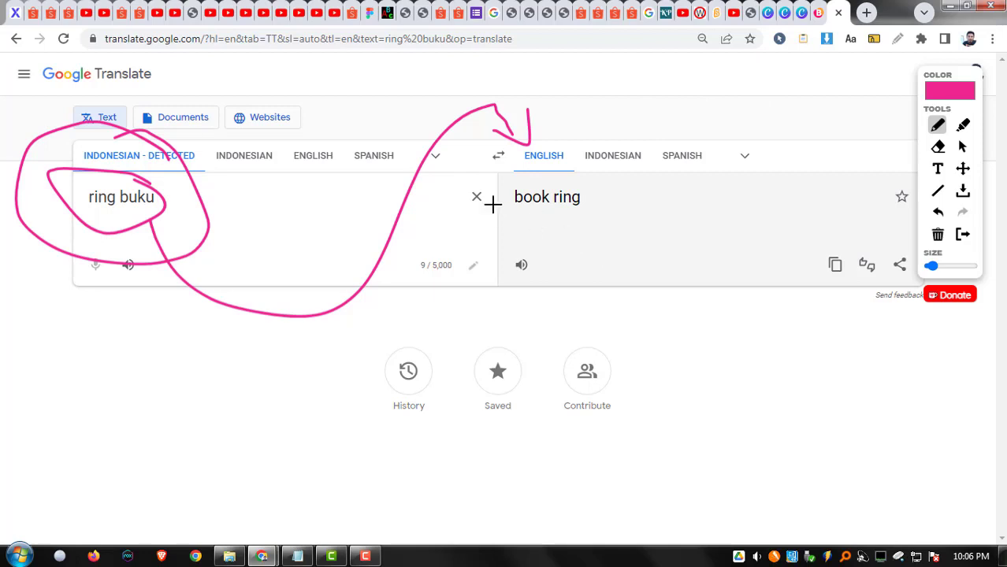
pyautogui.moveTo(492, 204)
pyautogui.mouseDown()
pyautogui.moveTo(610, 226)
pyautogui.moveTo(497, 197)
pyautogui.moveTo(500, 214)
pyautogui.moveTo(572, 186)
pyautogui.mouseUp()
pyautogui.press('Escape')
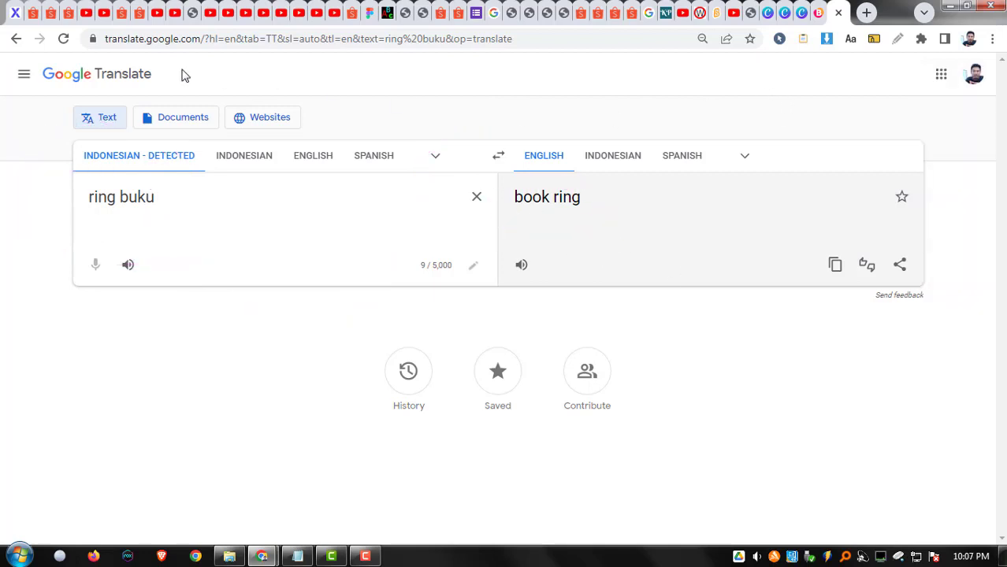
# Return to the earlier "kertas robek" translation to review both texts, and switch back to the Canva design
pyautogui.click(16, 39)
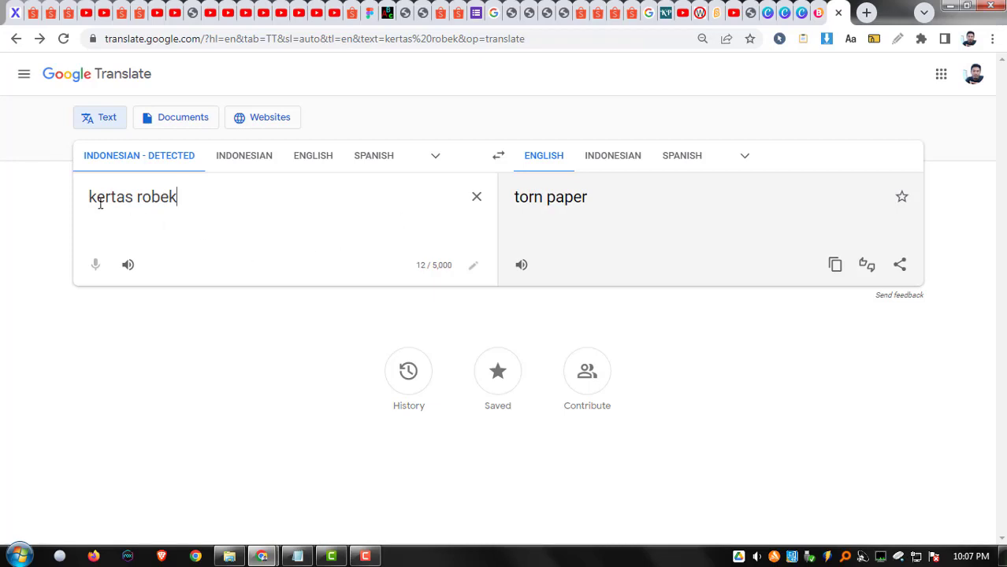
pyautogui.moveTo(100, 203); pyautogui.dragTo(262, 218)
pyautogui.click(385, 205)
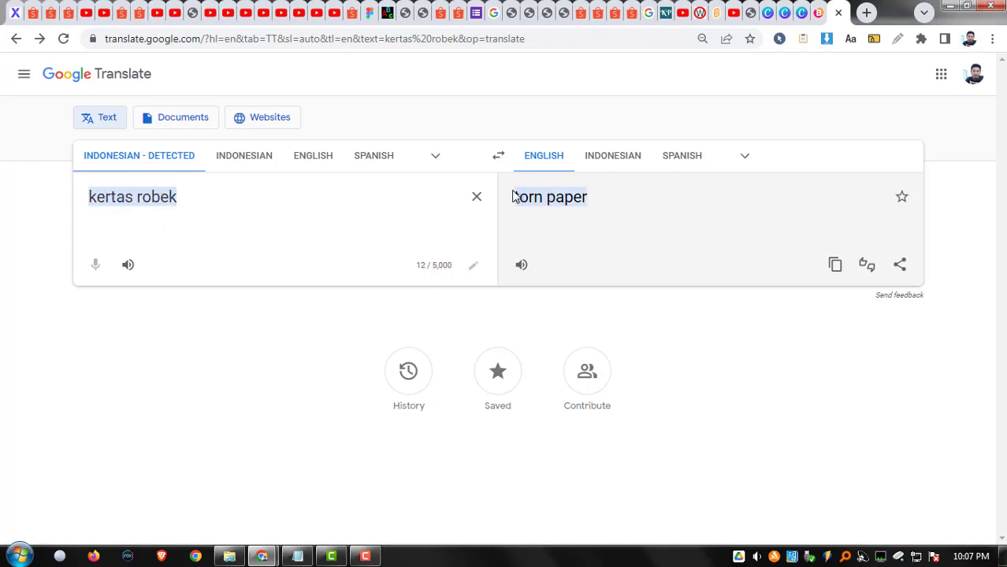
pyautogui.click(783, 6)
pyautogui.click(797, 8)
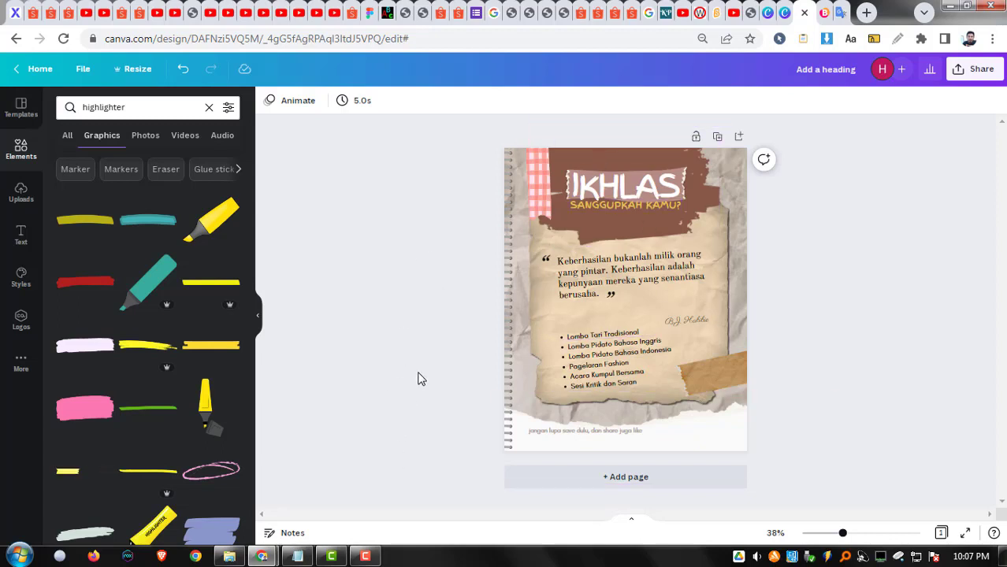
# Try ungrouping the quote block to select the author line on its own, and undo the ungrouping
pyautogui.click(688, 327)
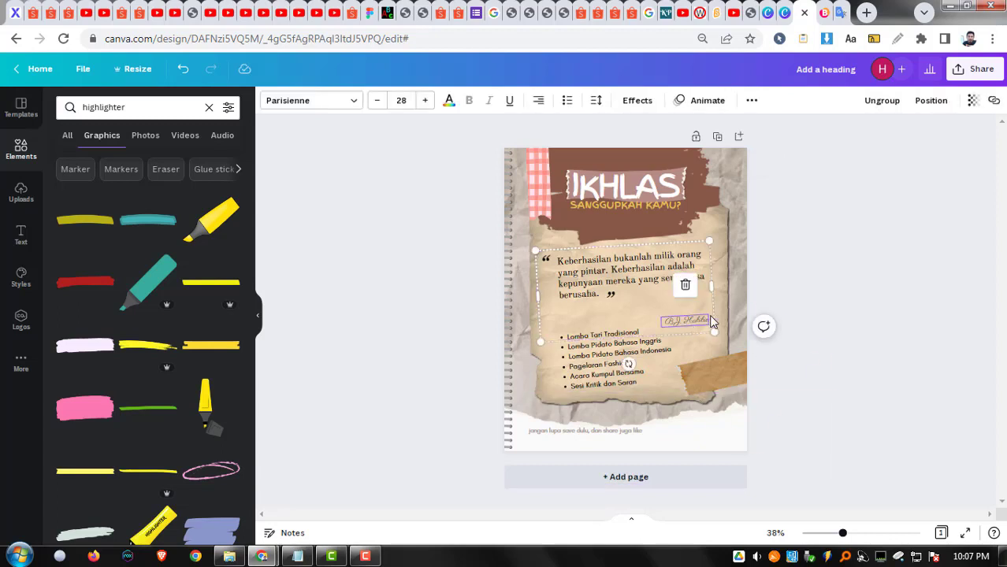
pyautogui.click(877, 111)
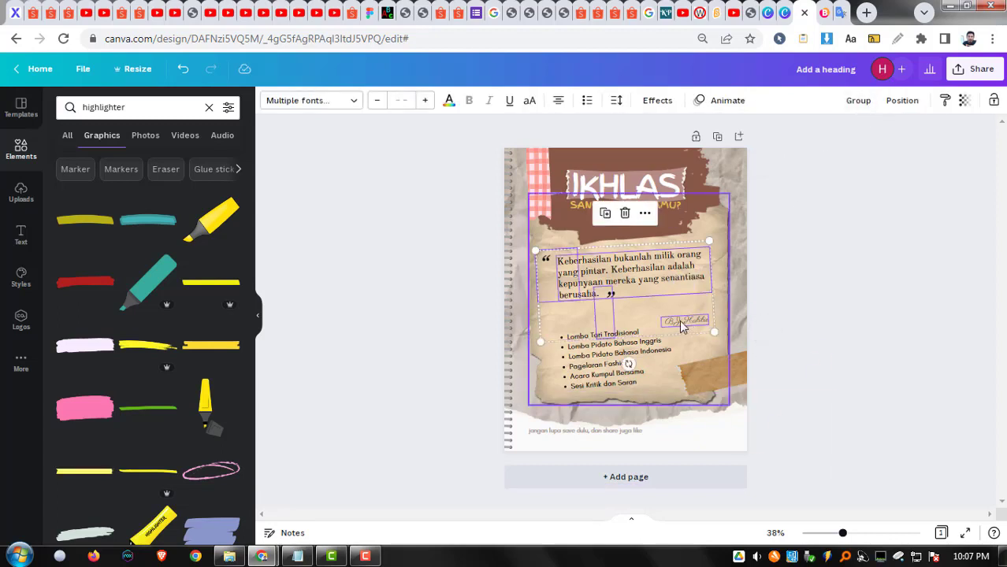
pyautogui.click(794, 309)
pyautogui.click(684, 327)
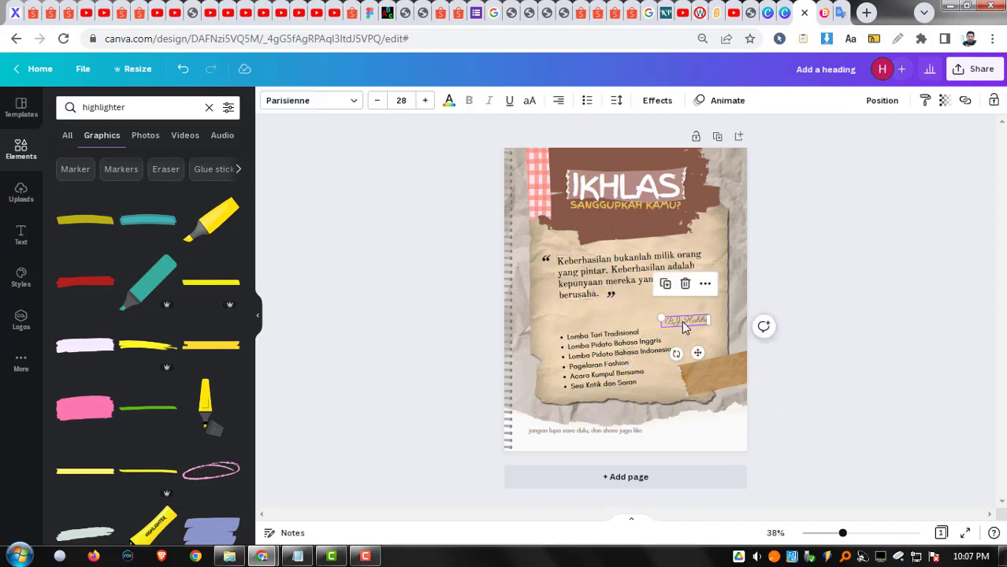
pyautogui.click(784, 307)
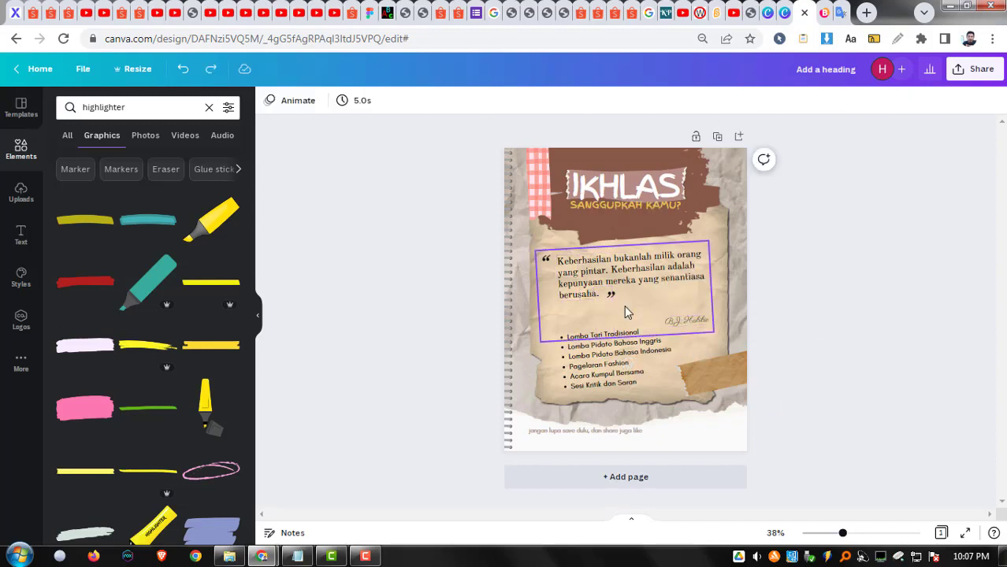
# Try moving the grouped quote block by its quote text and by its author line, and undo the moves
pyautogui.click(628, 312)
pyautogui.click(663, 281)
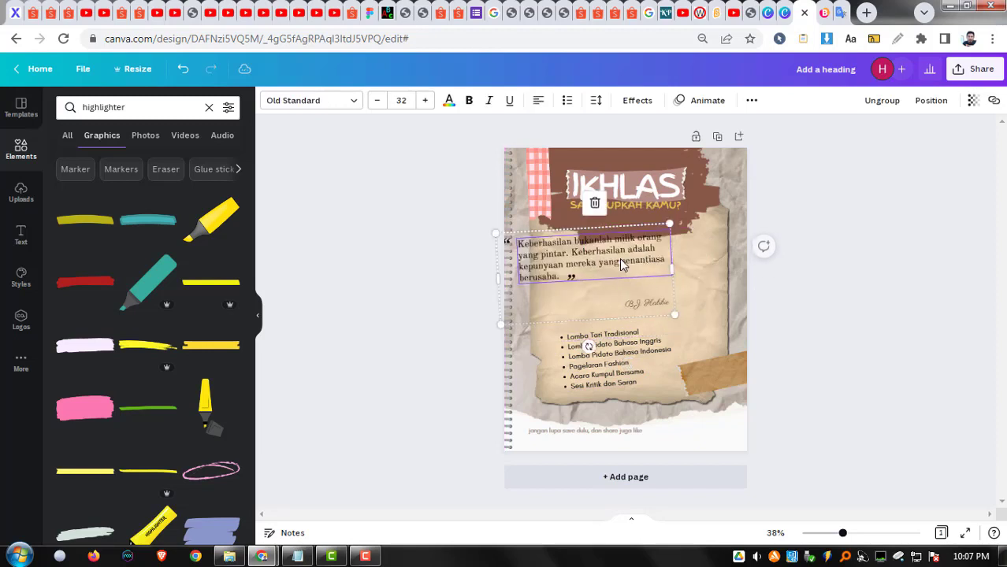
pyautogui.click(789, 326)
pyautogui.click(686, 325)
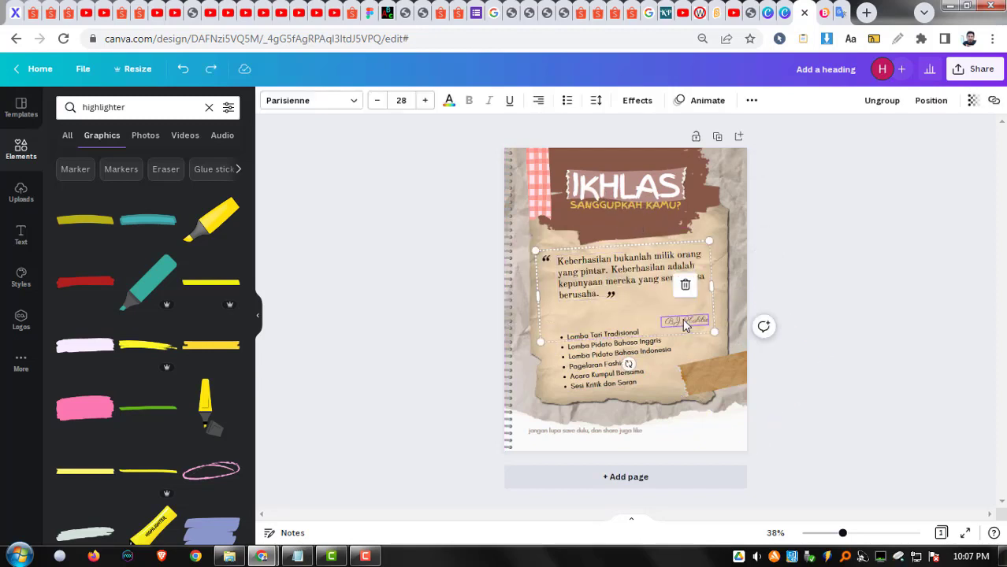
pyautogui.moveTo(684, 317); pyautogui.dragTo(683, 311)
pyautogui.hotkey('ctrl', 'z')
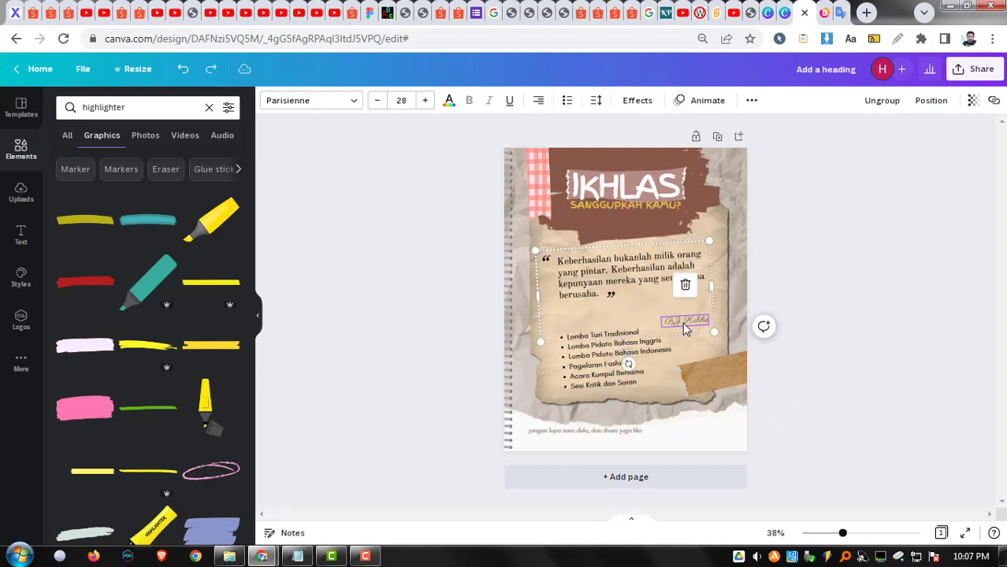
pyautogui.click(791, 308)
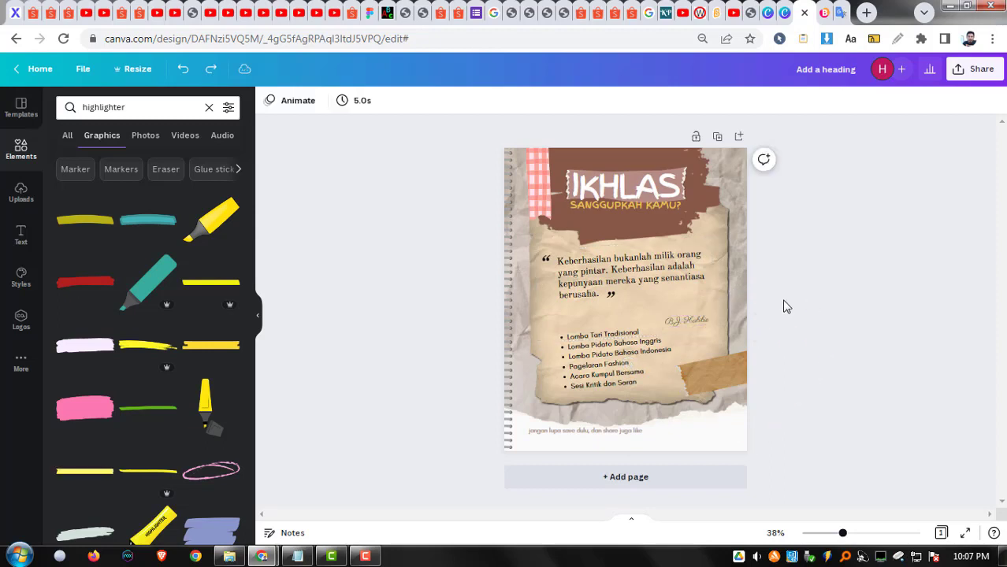
pyautogui.click(669, 290)
pyautogui.click(815, 331)
# Ungroup the quote block and move the author line directly beneath the last line of the quote, aligned with its start
pyautogui.click(701, 322)
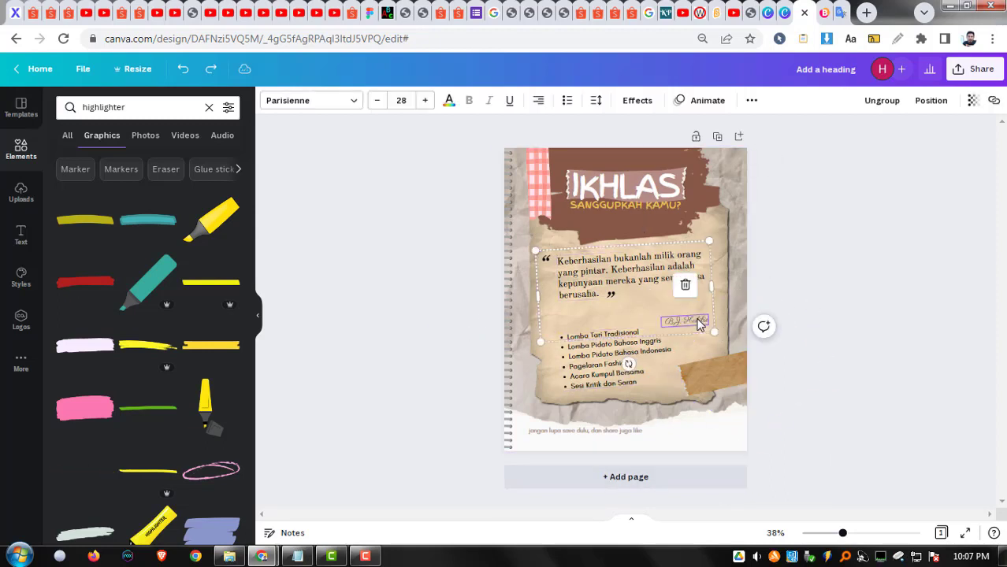
pyautogui.click(882, 100)
pyautogui.click(854, 218)
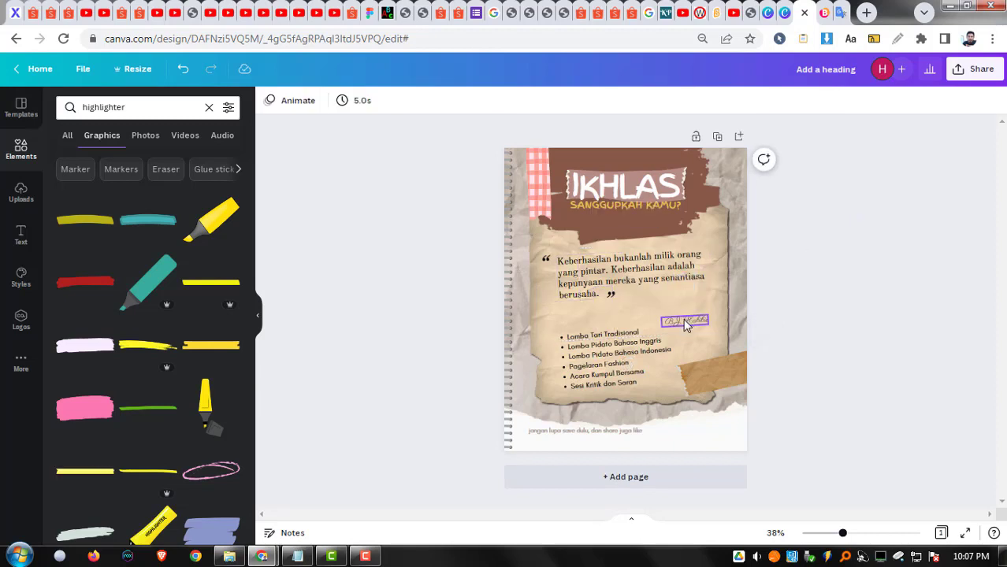
pyautogui.moveTo(684, 316)
pyautogui.mouseDown()
pyautogui.moveTo(679, 302)
pyautogui.moveTo(580, 308)
pyautogui.mouseUp()
pyautogui.click(419, 309)
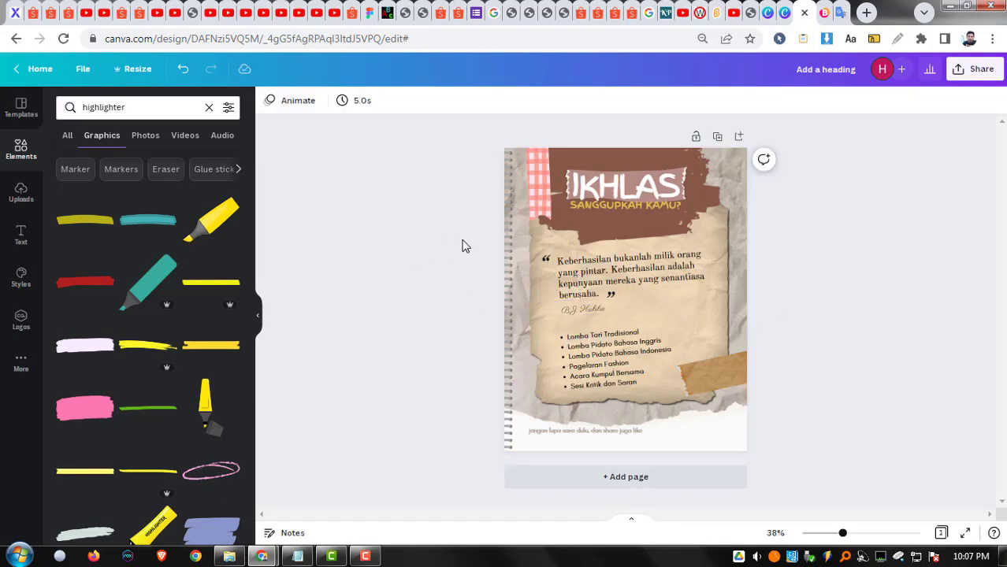
# Try deleting the separate quote text, quotation marks and author line together, and undo the deletion
pyautogui.click(587, 285)
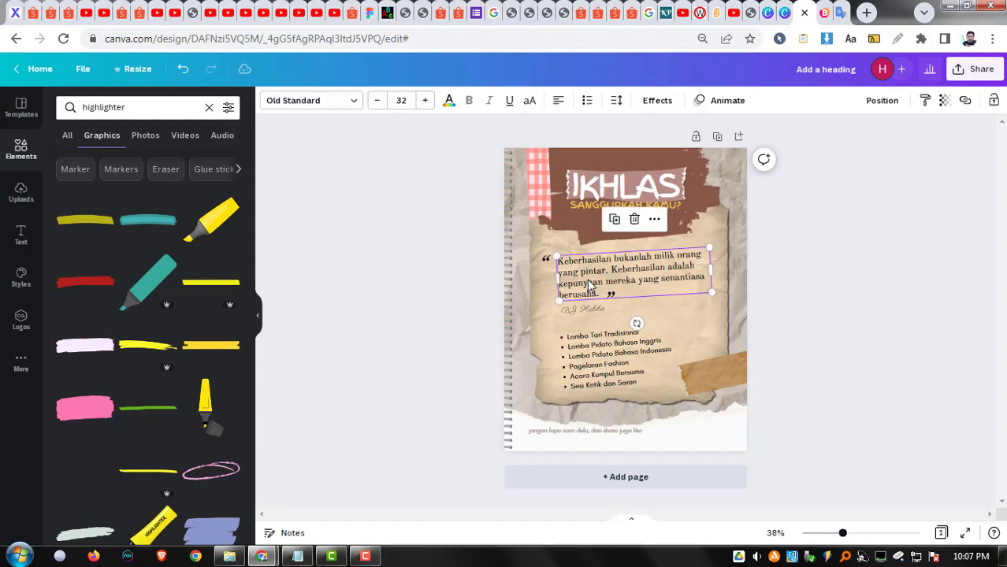
pyautogui.keyDown('shift'); pyautogui.click(549, 262); pyautogui.keyUp('shift')
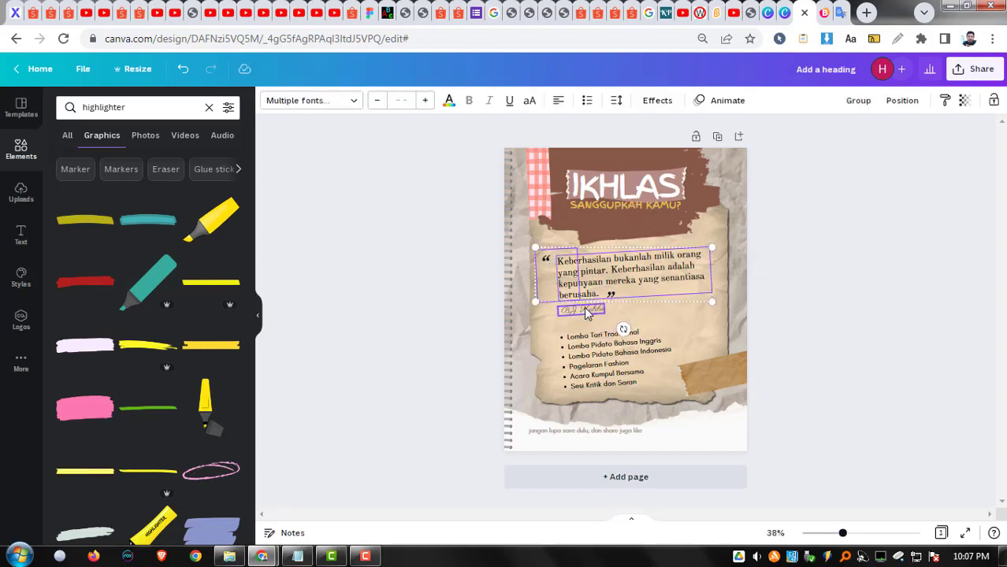
pyautogui.keyDown('shift'); pyautogui.click(603, 315); pyautogui.keyUp('shift')
pyautogui.press('Delete')
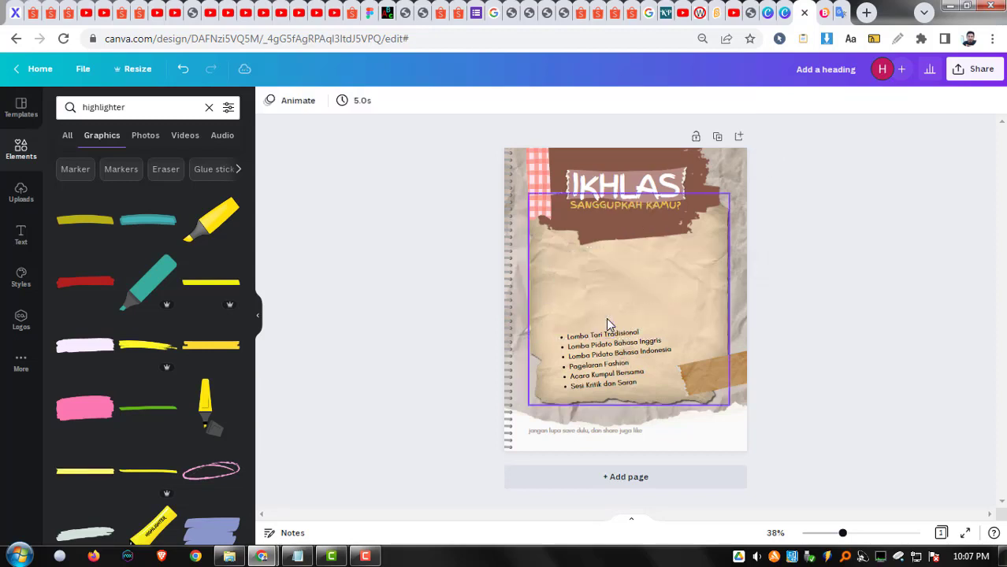
pyautogui.hotkey('ctrl', 'z')
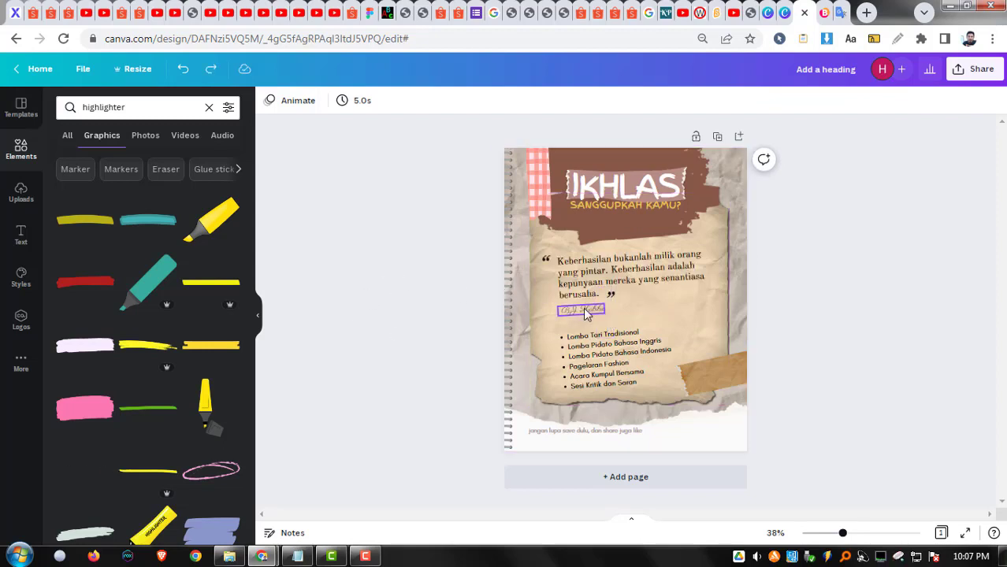
# Group the quote text, quotation marks and author line, and test deleting the group before restoring it
pyautogui.click(575, 309)
pyautogui.keyDown('shift'); pyautogui.click(573, 295); pyautogui.keyUp('shift')
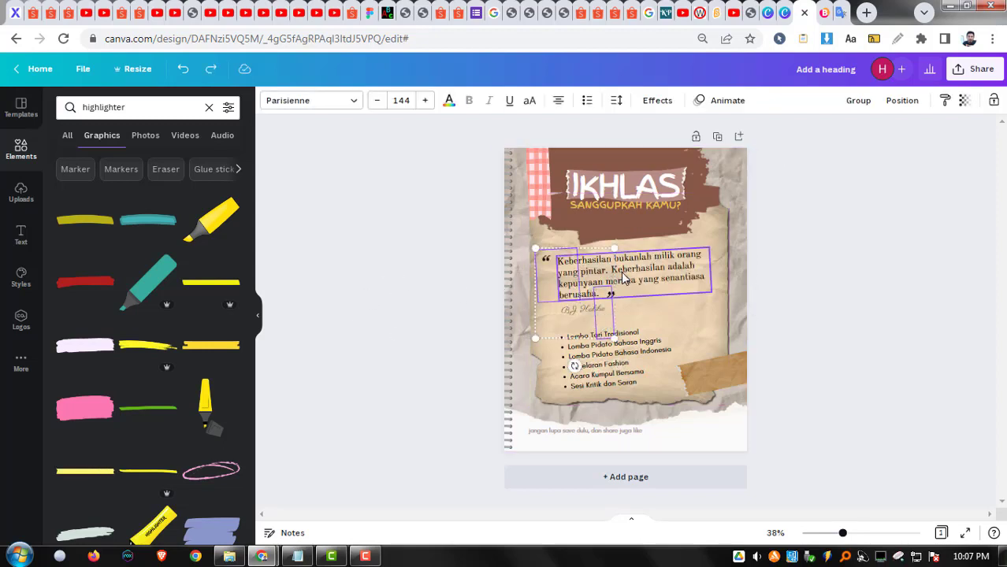
pyautogui.keyDown('shift'); pyautogui.click(587, 293); pyautogui.keyUp('shift')
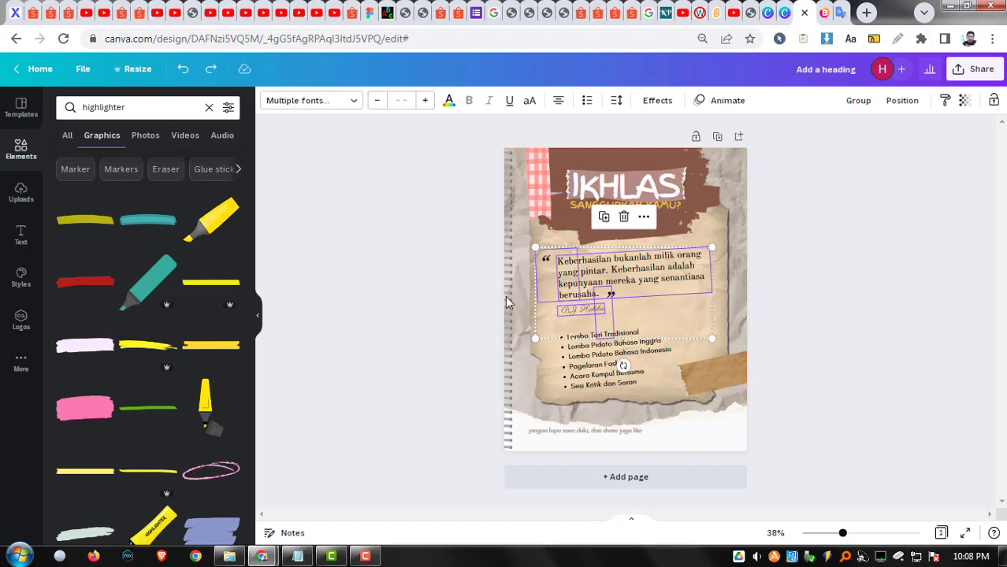
pyautogui.hotkey('ctrl', 'g')
pyautogui.press('Delete')
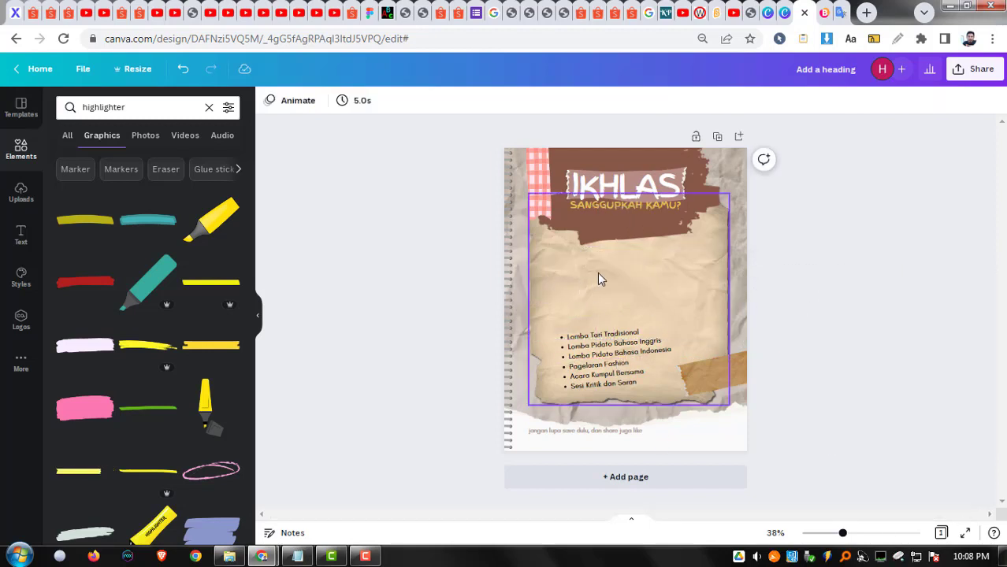
pyautogui.hotkey('ctrl', 'z')
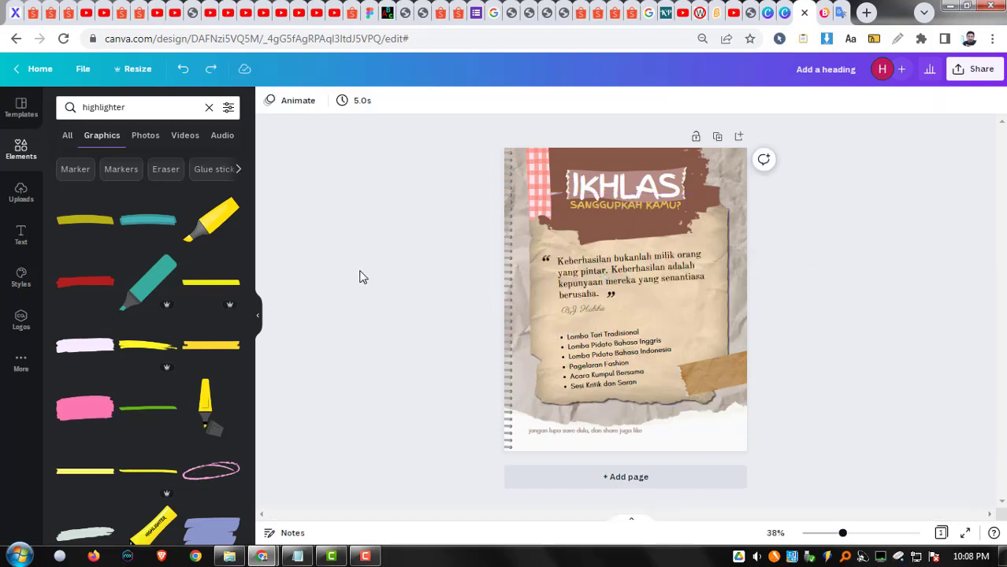
# Add the yellow highlighter pen graphic and place it over the page's upper-right corner, its tip beside the "SANGGUPKAH KAMU?" line
pyautogui.scroll(-4, 173, 298)
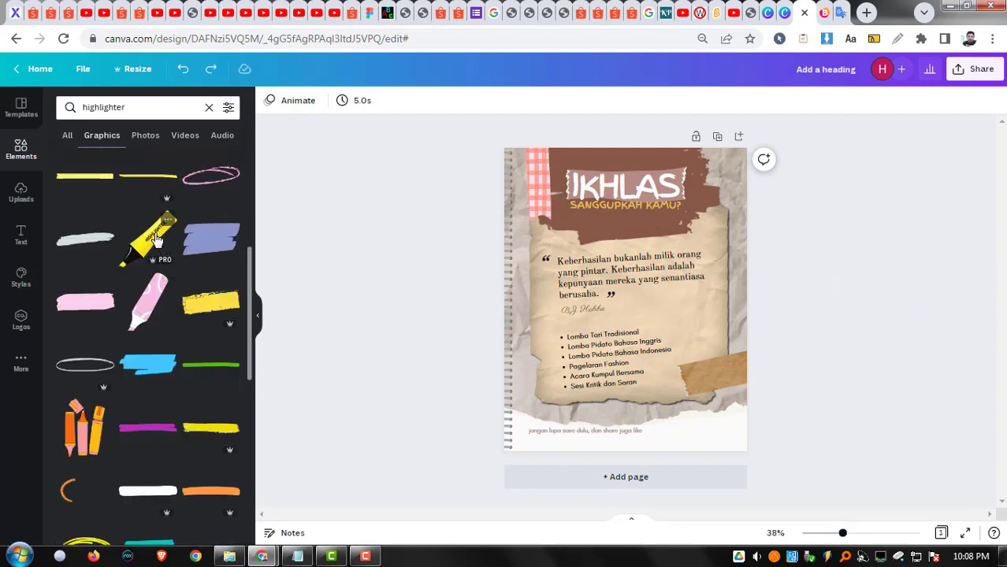
pyautogui.click(156, 239)
pyautogui.moveTo(631, 306)
pyautogui.mouseDown()
pyautogui.moveTo(725, 353)
pyautogui.moveTo(720, 398)
pyautogui.moveTo(567, 308)
pyautogui.moveTo(732, 300)
pyautogui.moveTo(729, 193)
pyautogui.moveTo(743, 152)
pyautogui.moveTo(734, 165)
pyautogui.mouseUp()
pyautogui.click(411, 222)
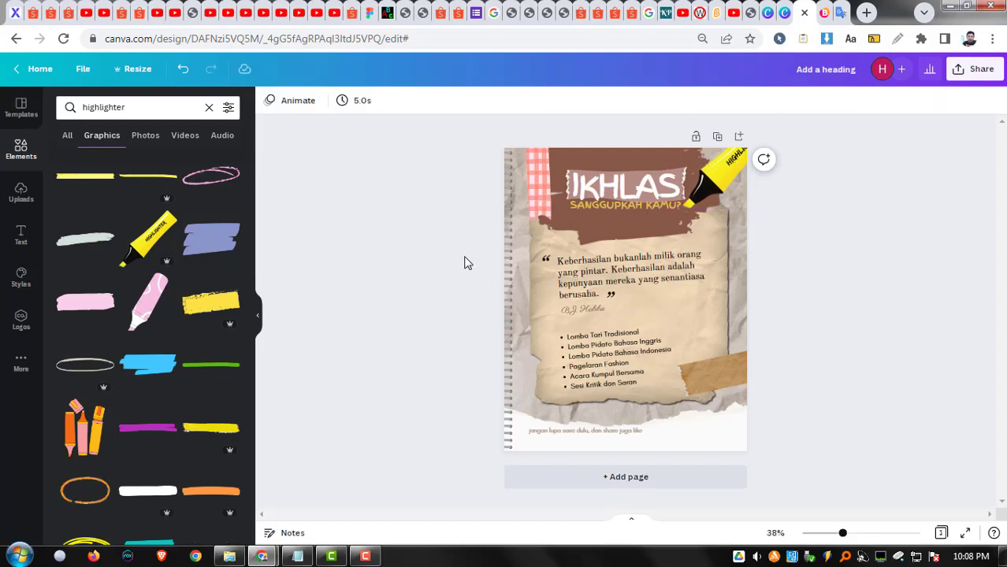
# Set the text colour of "SANGGUPKAH KAMU?" to the custom bright yellow #FAEB60
pyautogui.click(642, 203)
pyautogui.click(449, 100)
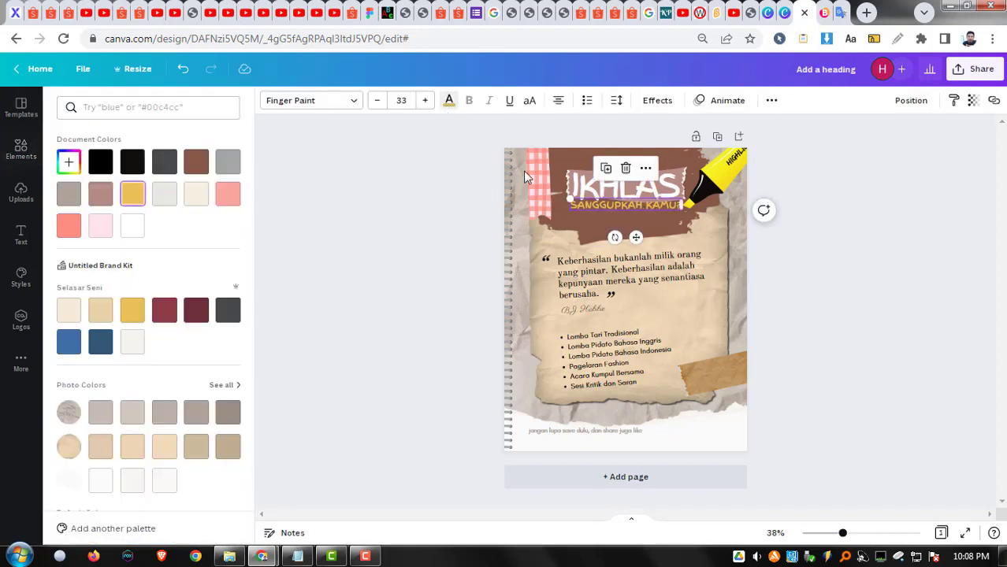
pyautogui.click(73, 165)
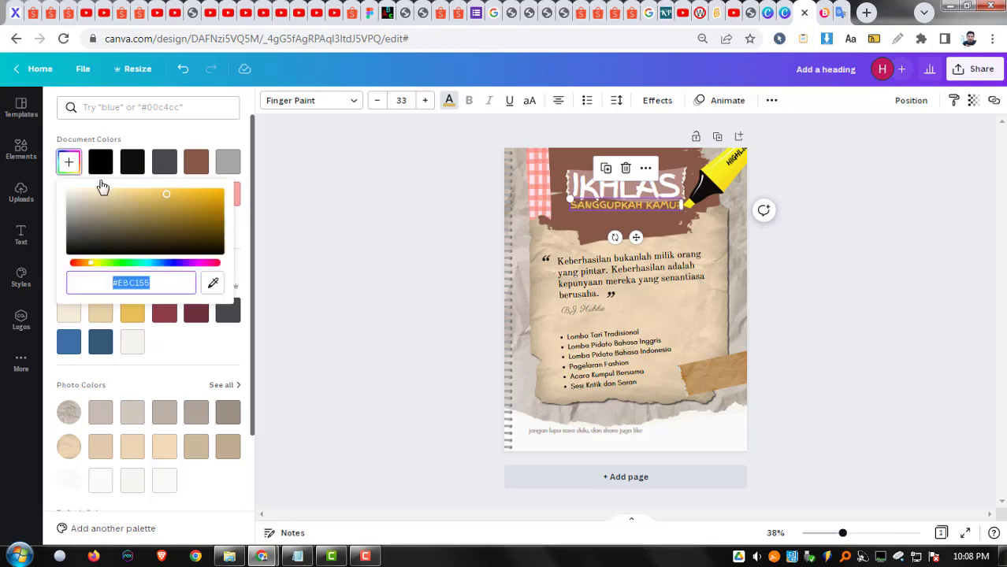
pyautogui.click(94, 263)
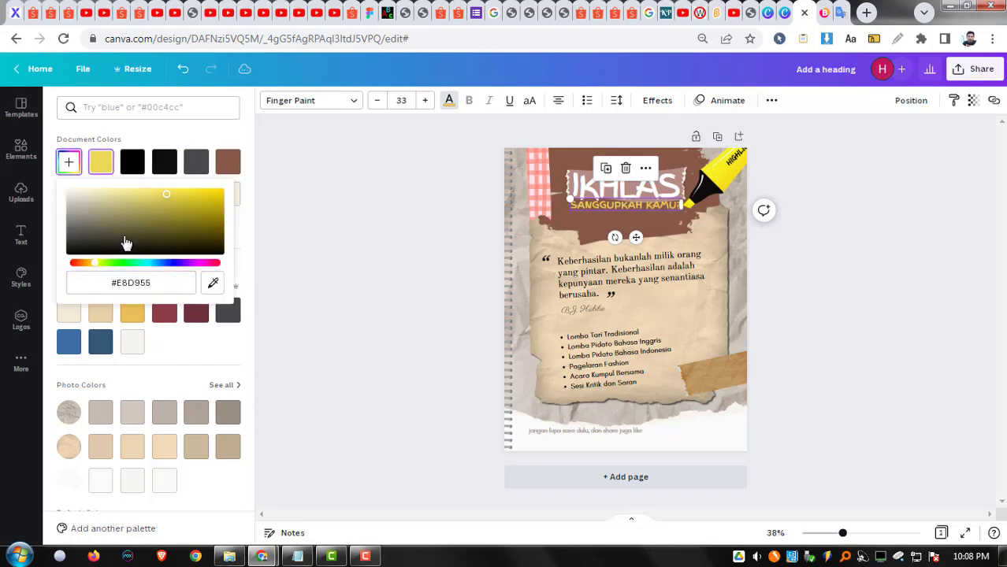
pyautogui.moveTo(167, 198); pyautogui.dragTo(163, 191)
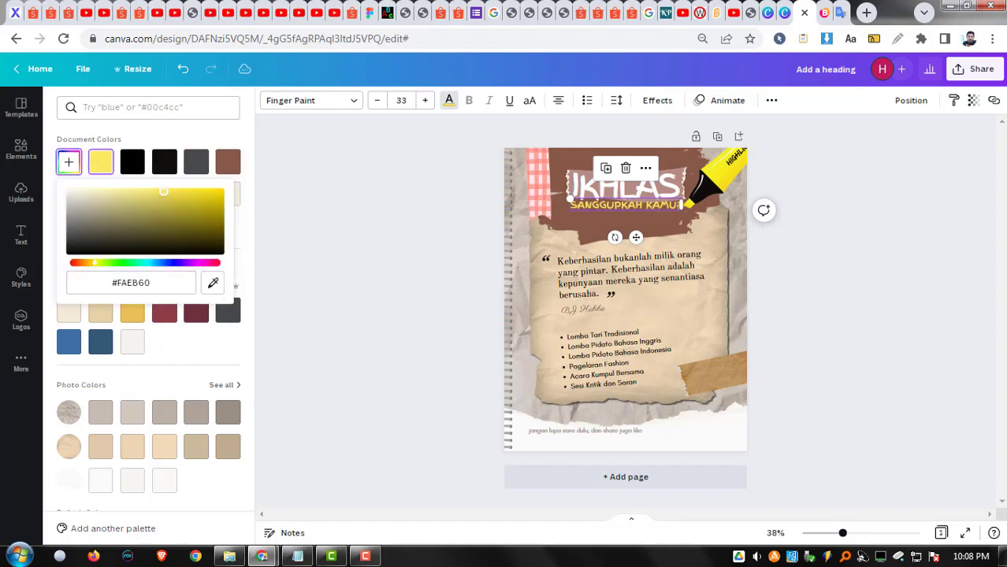
# Add the keyword "blop" below "highlighter" in the Notepad keyword list and copy it
pyautogui.click(371, 209)
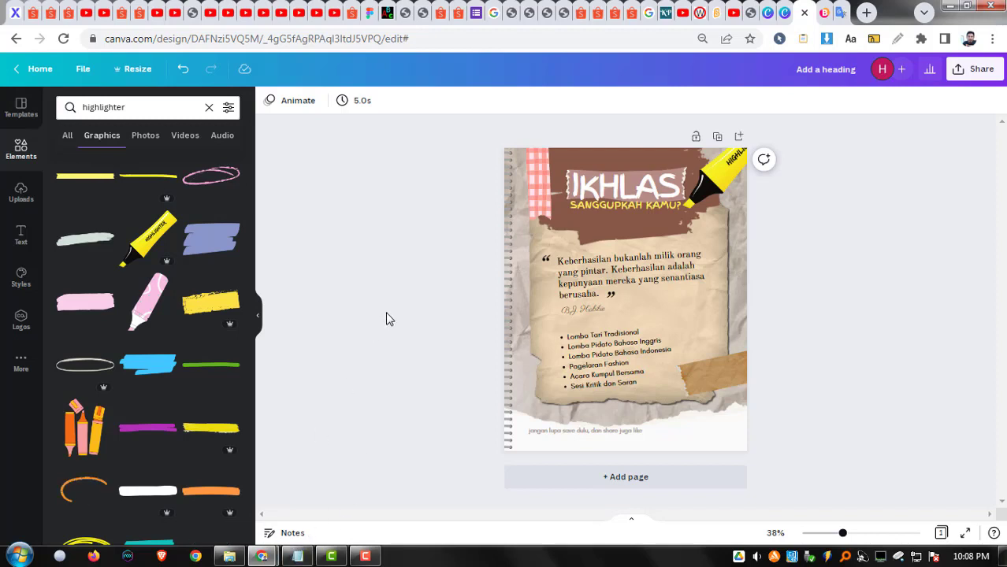
pyautogui.click(169, 111)
pyautogui.click(336, 470)
pyautogui.click(297, 556)
pyautogui.click(592, 398)
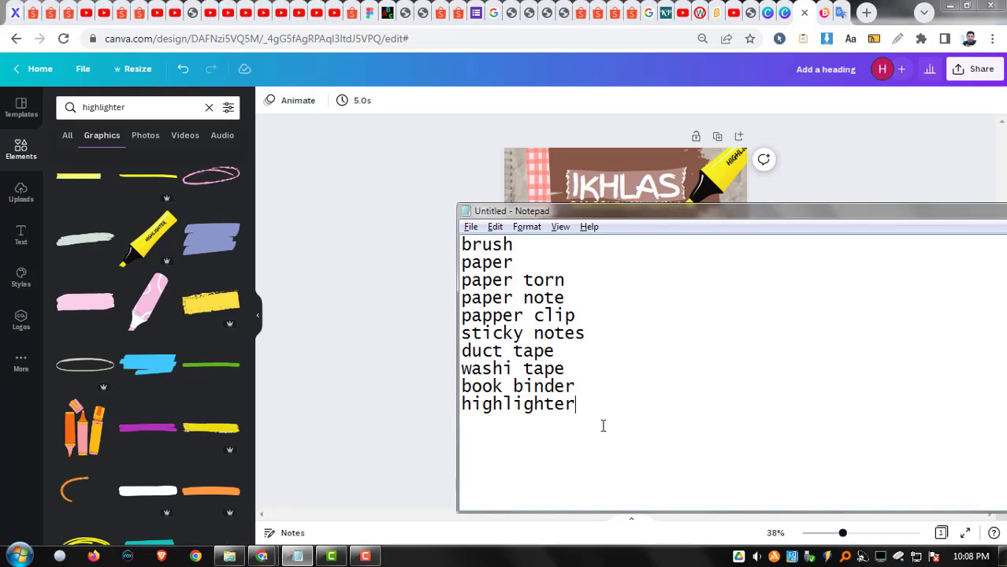
pyautogui.write('blop')
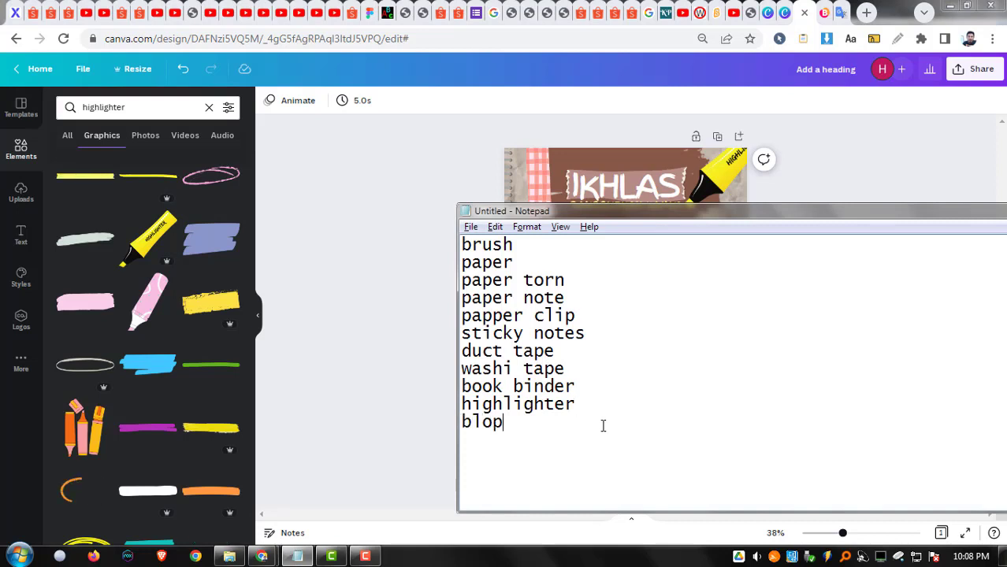
pyautogui.hotkey('shift', 'Home')
pyautogui.hotkey('ctrl', 'c')
# Return to the Canva design, search the Elements graphics for "blop" and browse the shapes found
pyautogui.click(367, 252)
pyautogui.click(161, 106)
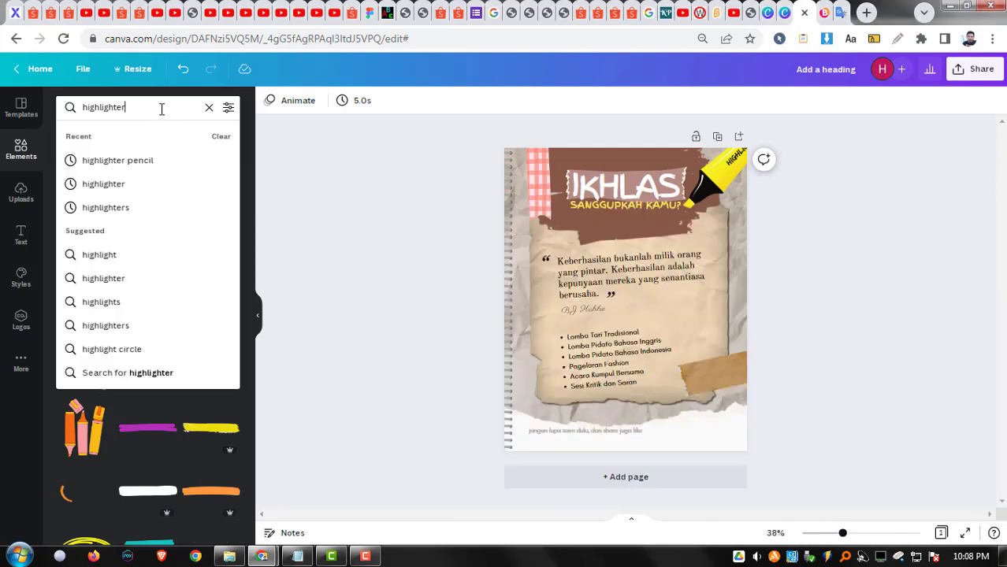
pyautogui.hotkey('ctrl', 'a')
pyautogui.hotkey('ctrl', 'v')
pyautogui.press('Return')
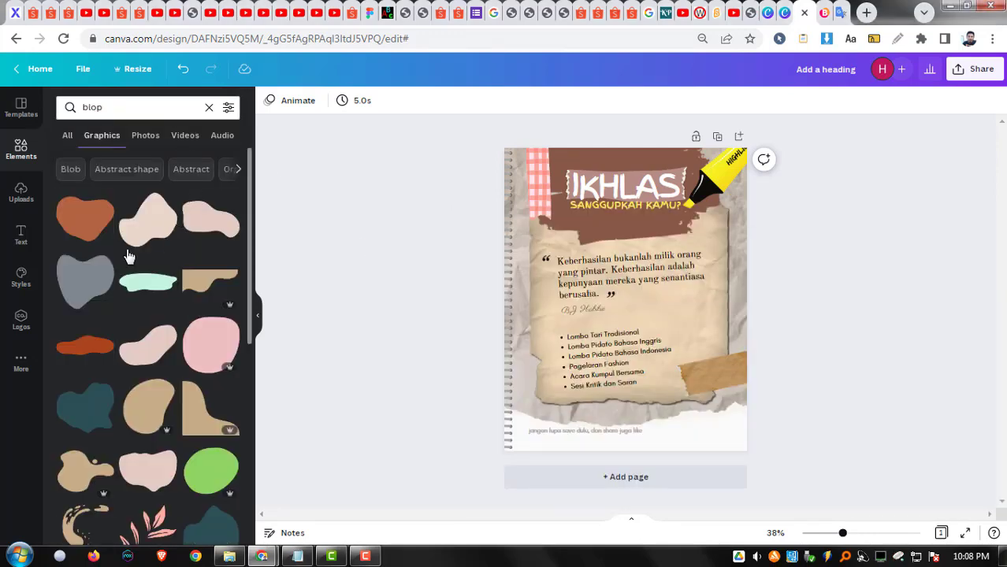
pyautogui.scroll(-2, 167, 358)
pyautogui.scroll(1, 150, 315)
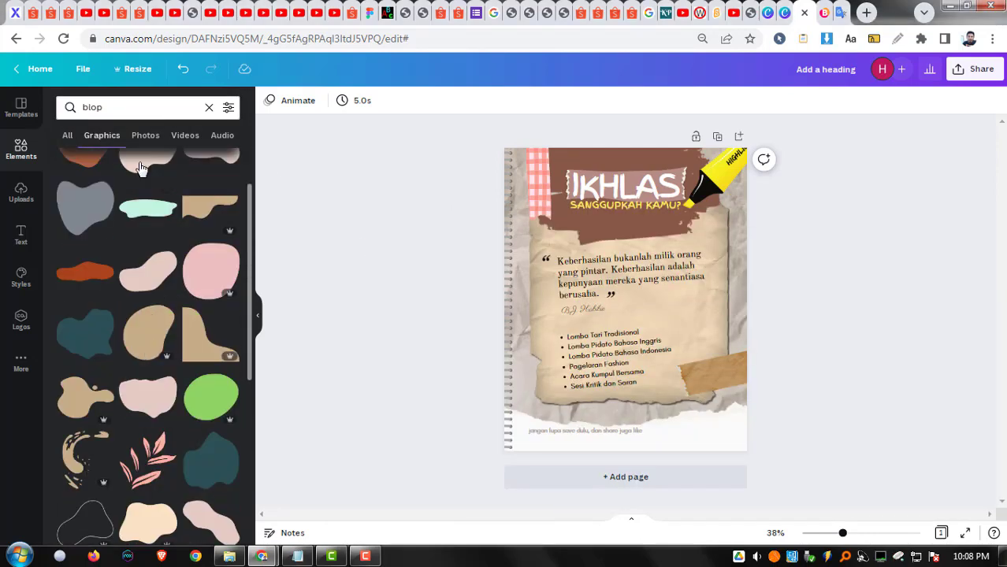
pyautogui.scroll(-5, 150, 315)
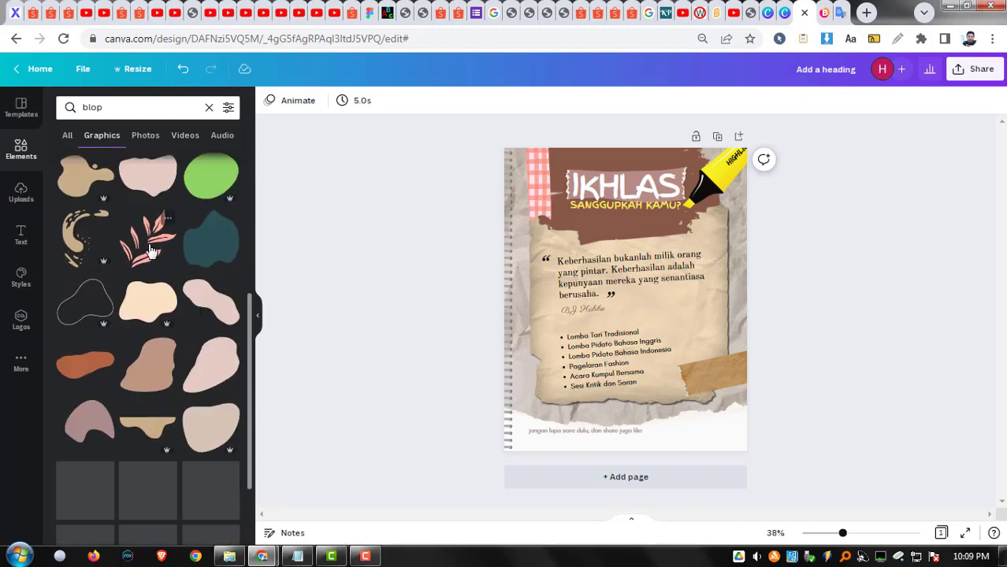
pyautogui.scroll(6, 162, 331)
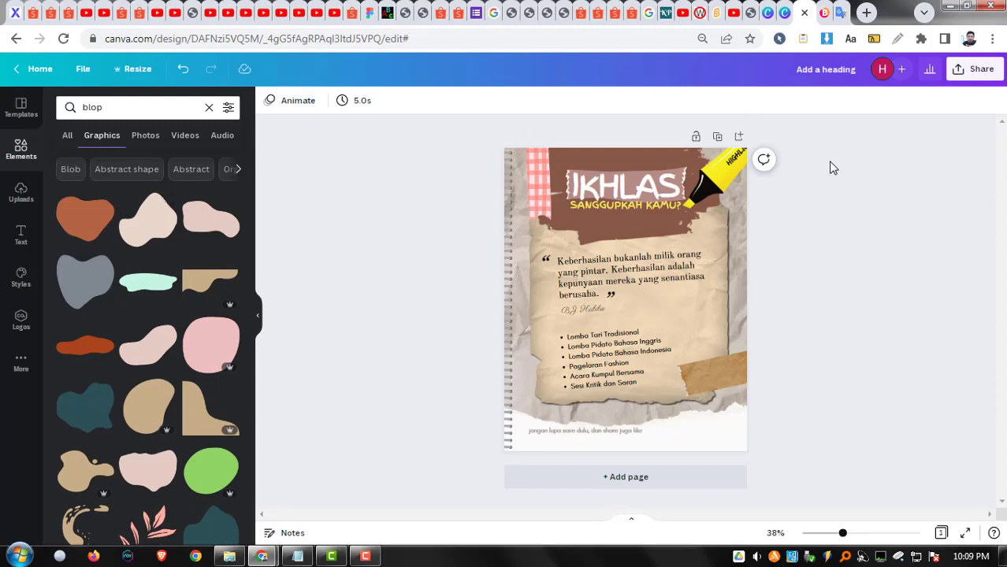
# Switch to the open blobmaker.app page, draw pink pen arrows towards its web address and logo, and clear them
pyautogui.click(824, 12)
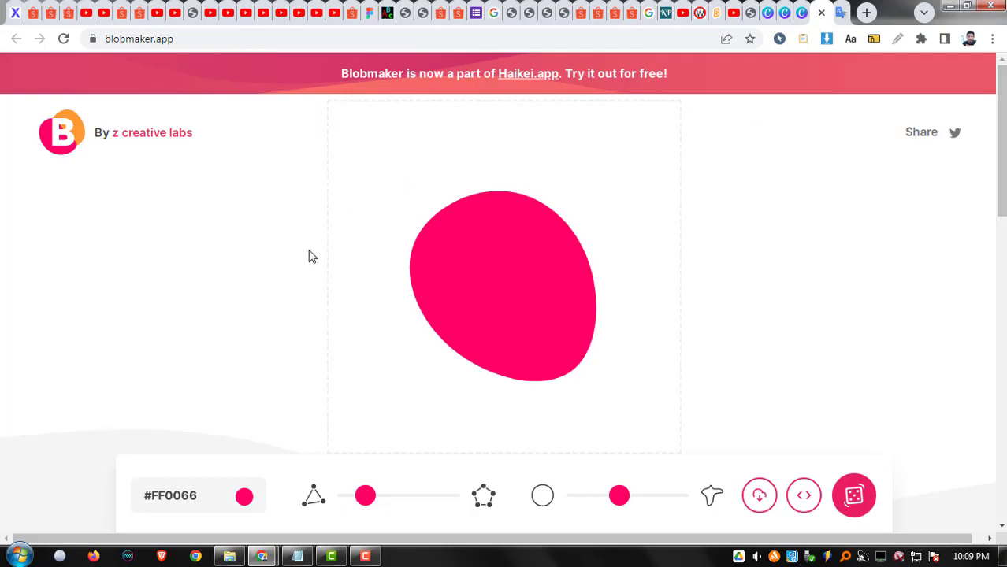
pyautogui.hotkey('alt', 'shift', 'd')
pyautogui.moveTo(155, 184); pyautogui.dragTo(131, 57)
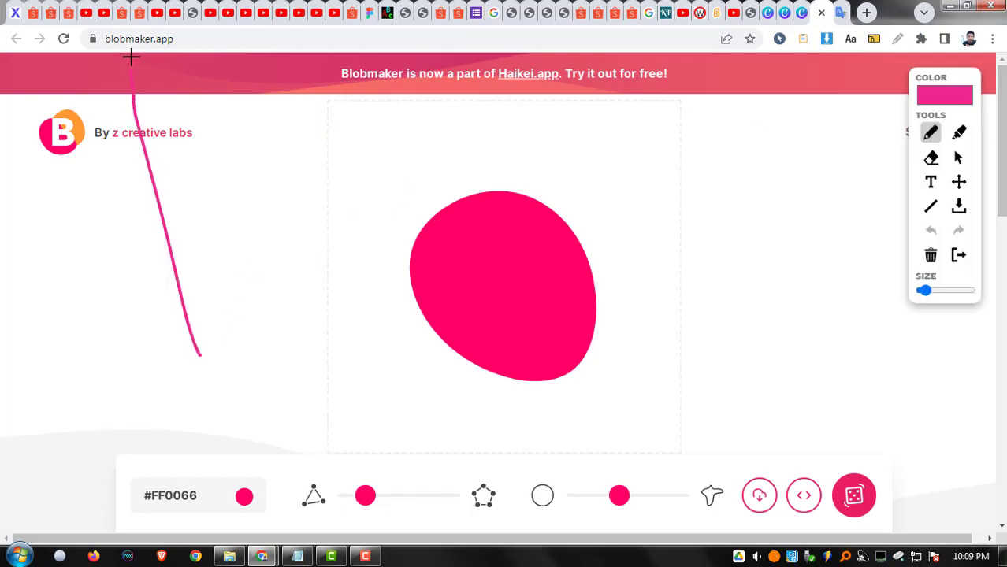
pyautogui.moveTo(136, 354); pyautogui.dragTo(118, 163)
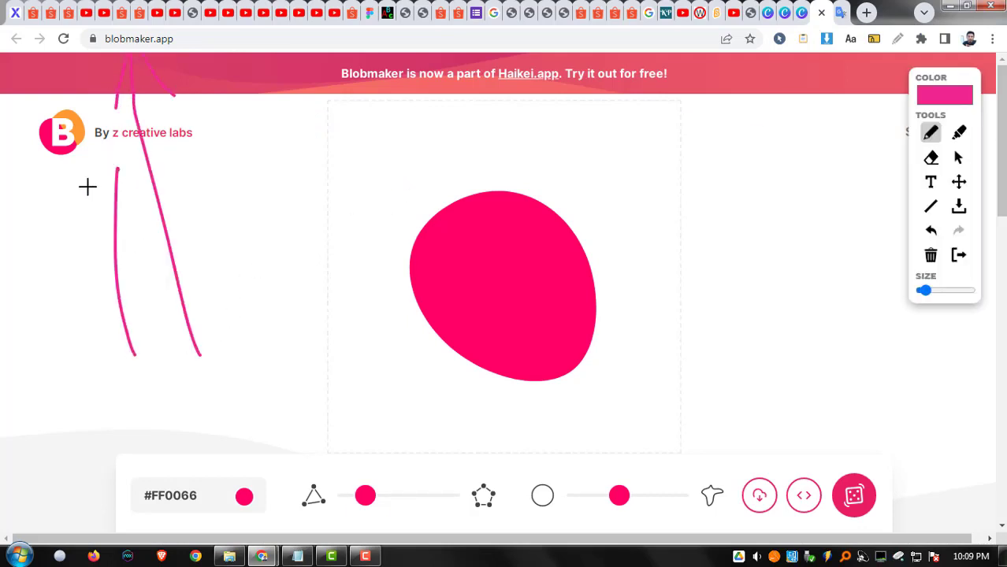
pyautogui.moveTo(82, 192); pyautogui.dragTo(133, 194)
pyautogui.moveTo(256, 293); pyautogui.dragTo(219, 155)
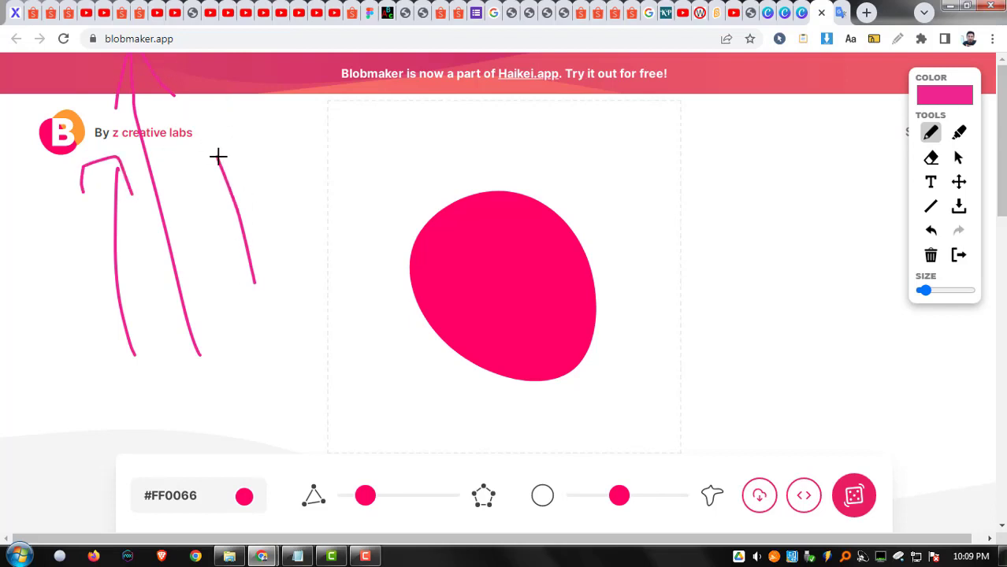
pyautogui.hotkey('alt', 'shift', 'd')
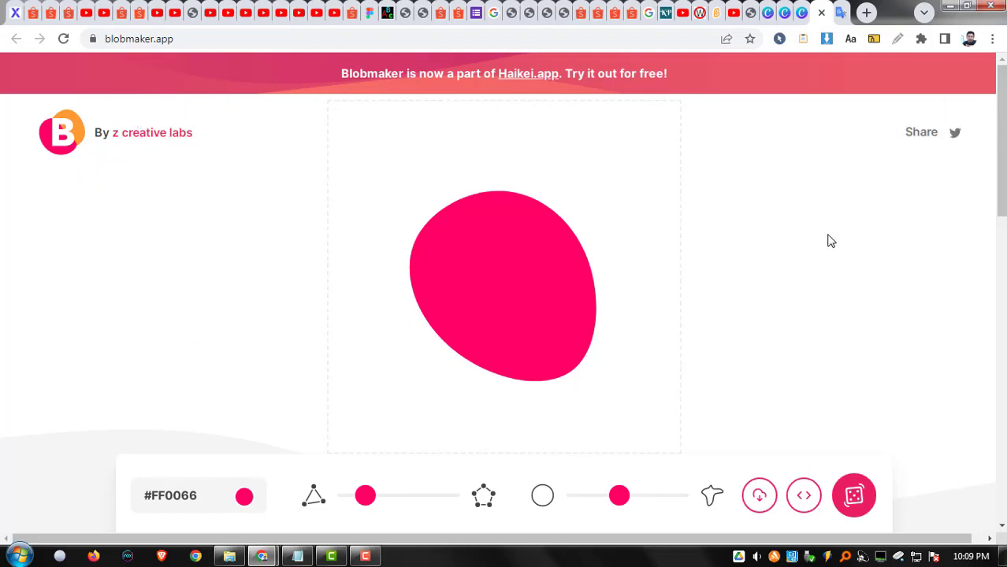
# Mark the colour code, the complexity slider's ends and the contrast slider with circles and arrows using the pink pen
pyautogui.hotkey('alt', 'shift', 'd')
pyautogui.moveTo(151, 302)
pyautogui.mouseDown()
pyautogui.moveTo(238, 421)
pyautogui.moveTo(257, 397)
pyautogui.mouseUp()
pyautogui.moveTo(227, 461)
pyautogui.mouseDown()
pyautogui.moveTo(126, 523)
pyautogui.moveTo(204, 449)
pyautogui.moveTo(156, 435)
pyautogui.mouseUp()
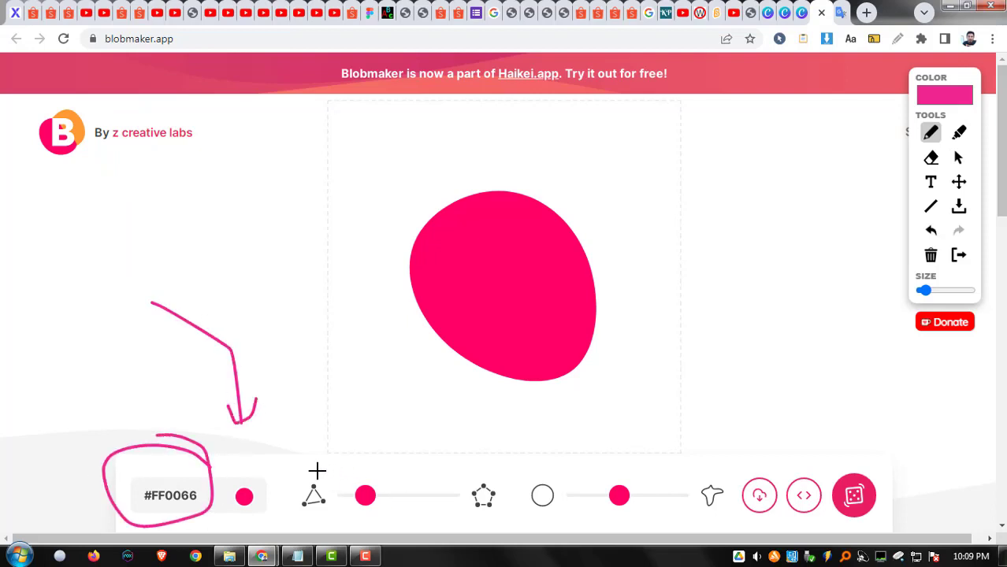
pyautogui.moveTo(297, 525); pyautogui.dragTo(307, 475)
pyautogui.moveTo(474, 477)
pyautogui.mouseDown()
pyautogui.moveTo(474, 526)
pyautogui.moveTo(464, 473)
pyautogui.mouseUp()
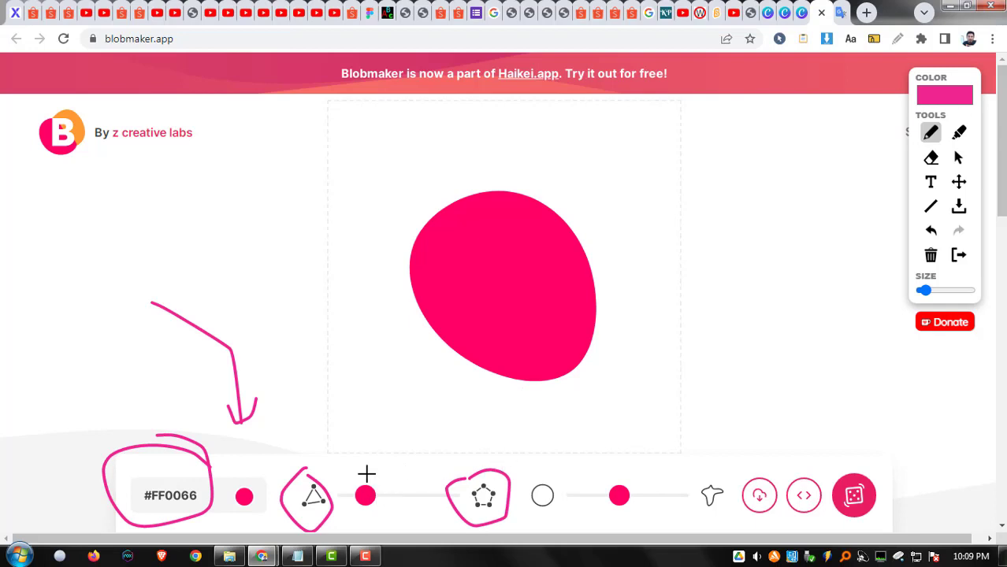
pyautogui.moveTo(366, 474)
pyautogui.mouseDown()
pyautogui.moveTo(317, 476)
pyautogui.moveTo(330, 471)
pyautogui.mouseUp()
pyautogui.moveTo(418, 463); pyautogui.dragTo(461, 471)
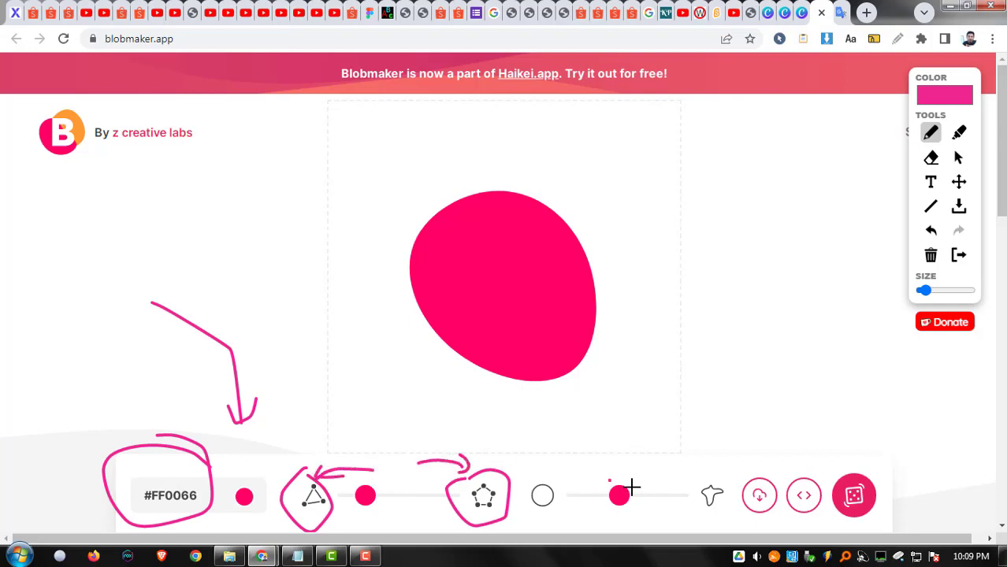
pyautogui.moveTo(632, 487)
pyautogui.mouseDown()
pyautogui.moveTo(618, 472)
pyautogui.moveTo(662, 494)
pyautogui.mouseUp()
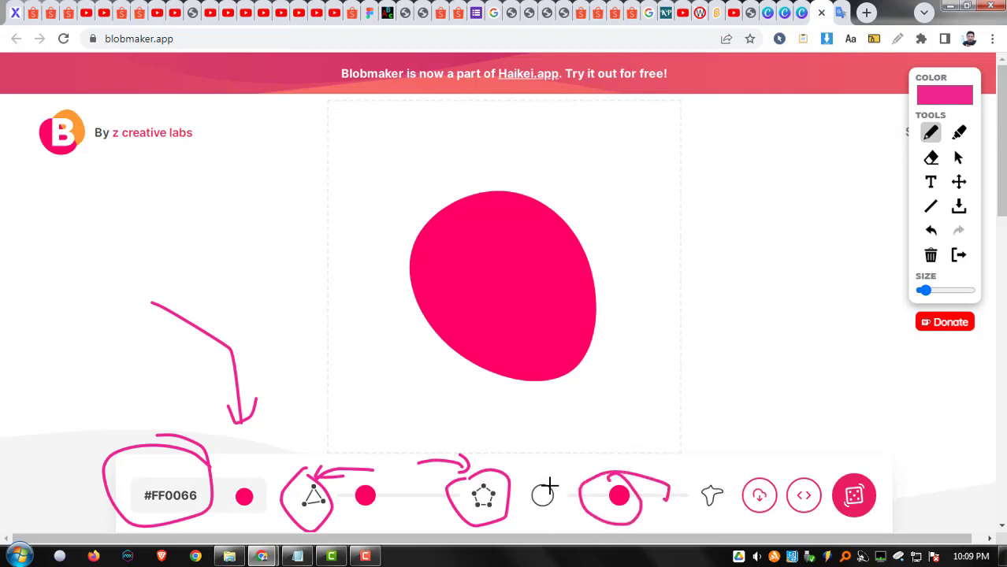
pyautogui.moveTo(545, 482)
pyautogui.mouseDown()
pyautogui.moveTo(553, 516)
pyautogui.moveTo(550, 475)
pyautogui.mouseUp()
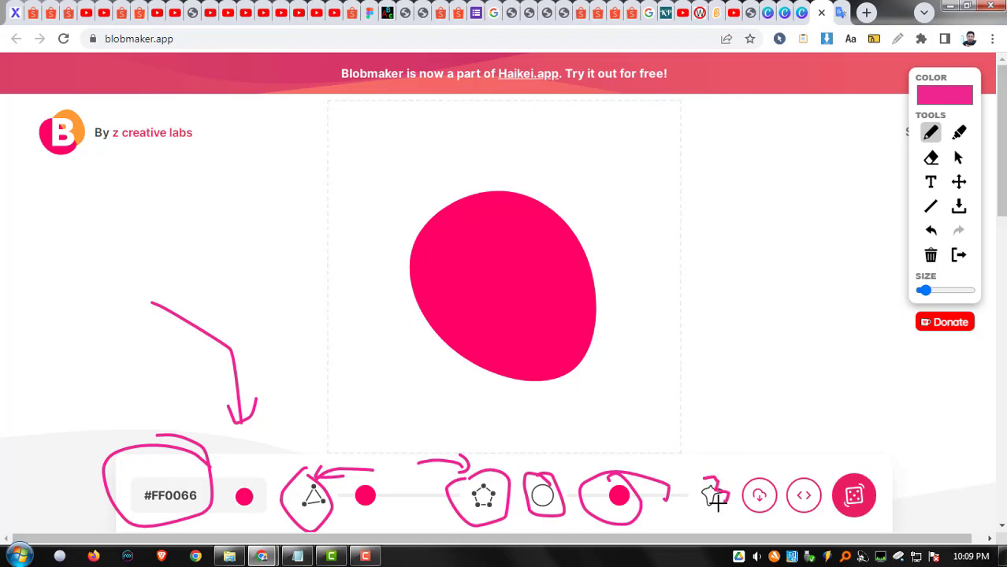
pyautogui.moveTo(717, 502)
pyautogui.mouseDown()
pyautogui.moveTo(700, 494)
pyautogui.moveTo(707, 476)
pyautogui.mouseUp()
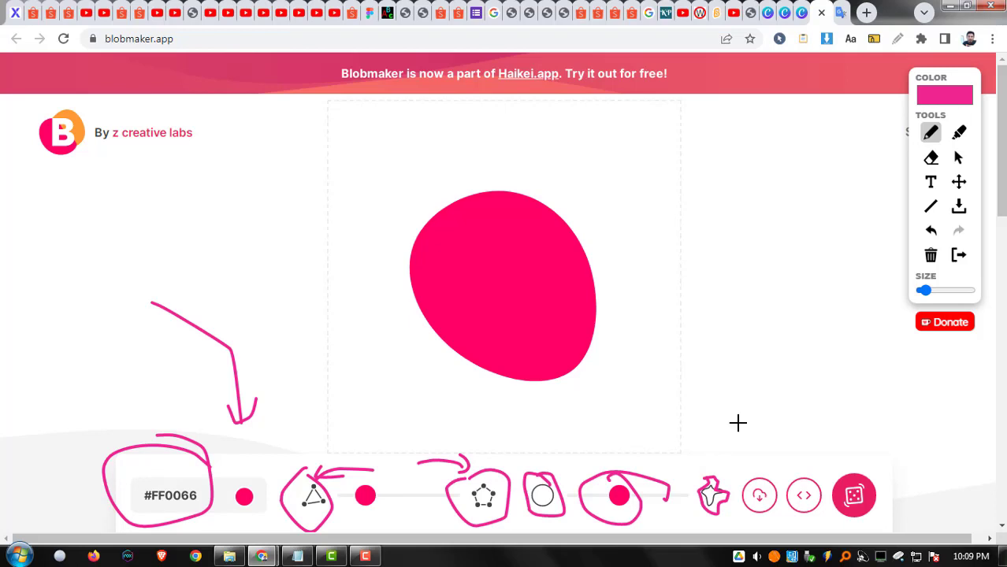
# Point an arrow at the download control with the note "svg", circle the randomize control, and clear all pen marks
pyautogui.moveTo(753, 410)
pyautogui.mouseDown()
pyautogui.moveTo(753, 449)
pyautogui.moveTo(773, 458)
pyautogui.mouseUp()
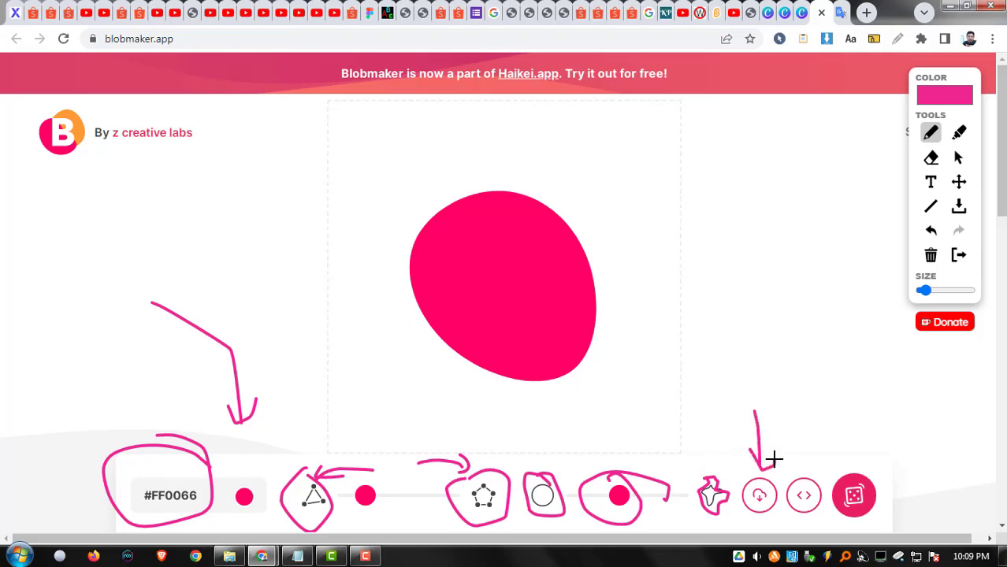
pyautogui.moveTo(734, 349)
pyautogui.mouseDown()
pyautogui.moveTo(723, 362)
pyautogui.moveTo(754, 372)
pyautogui.moveTo(786, 360)
pyautogui.moveTo(776, 376)
pyautogui.mouseUp()
pyautogui.moveTo(751, 270)
pyautogui.mouseDown()
pyautogui.moveTo(695, 365)
pyautogui.moveTo(719, 292)
pyautogui.mouseUp()
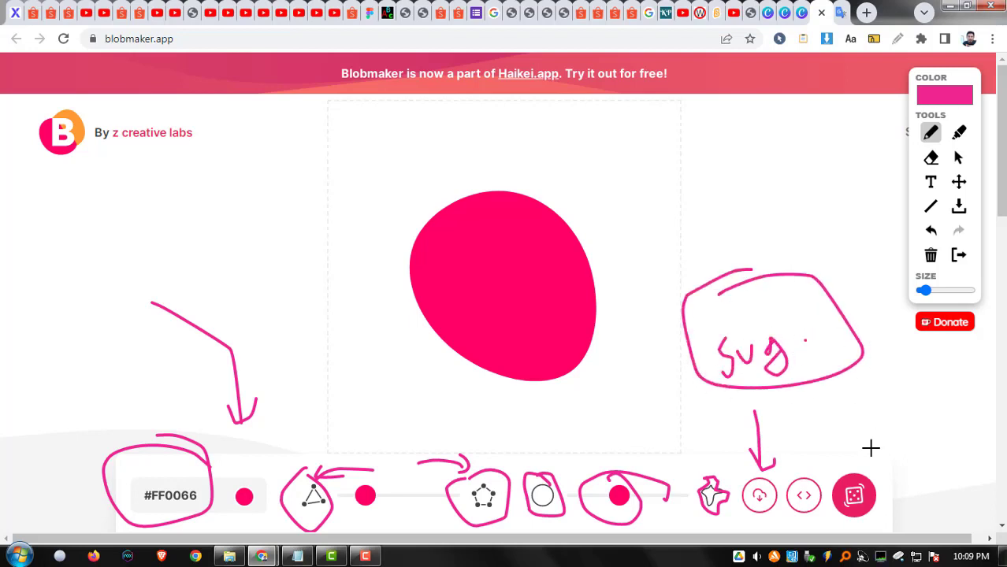
pyautogui.moveTo(872, 460)
pyautogui.mouseDown()
pyautogui.moveTo(906, 484)
pyautogui.moveTo(882, 454)
pyautogui.mouseUp()
pyautogui.moveTo(949, 377)
pyautogui.mouseDown()
pyautogui.moveTo(880, 457)
pyautogui.moveTo(898, 463)
pyautogui.mouseUp()
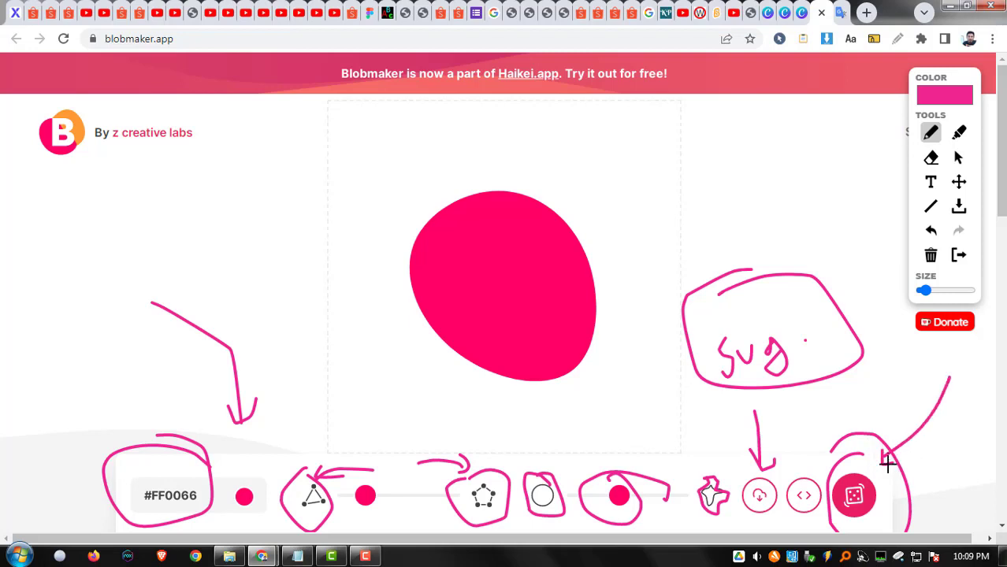
pyautogui.press('Escape')
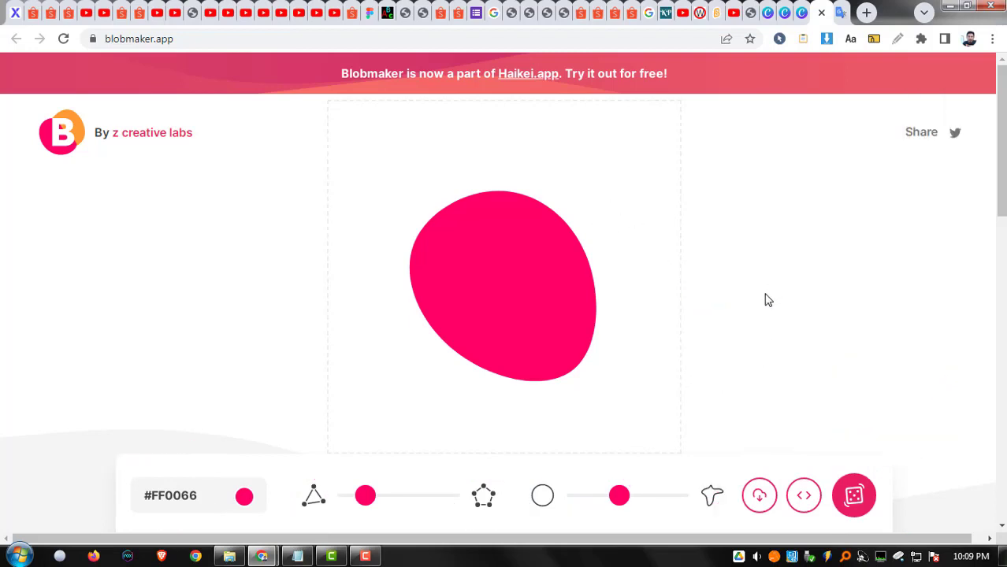
# Generate a series of random blob shapes with the current complexity and contrast settings
pyautogui.click(851, 490)
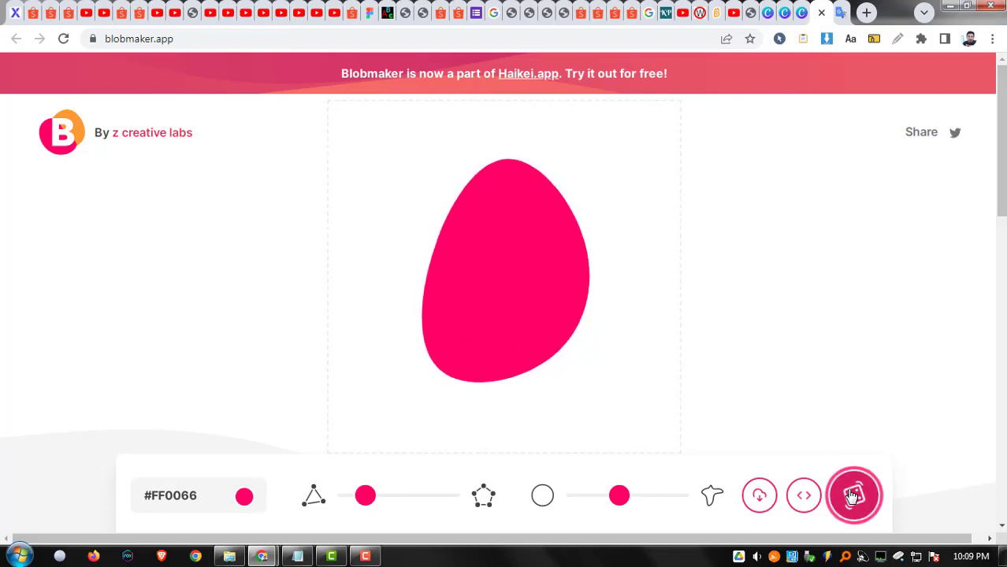
pyautogui.click(851, 494)
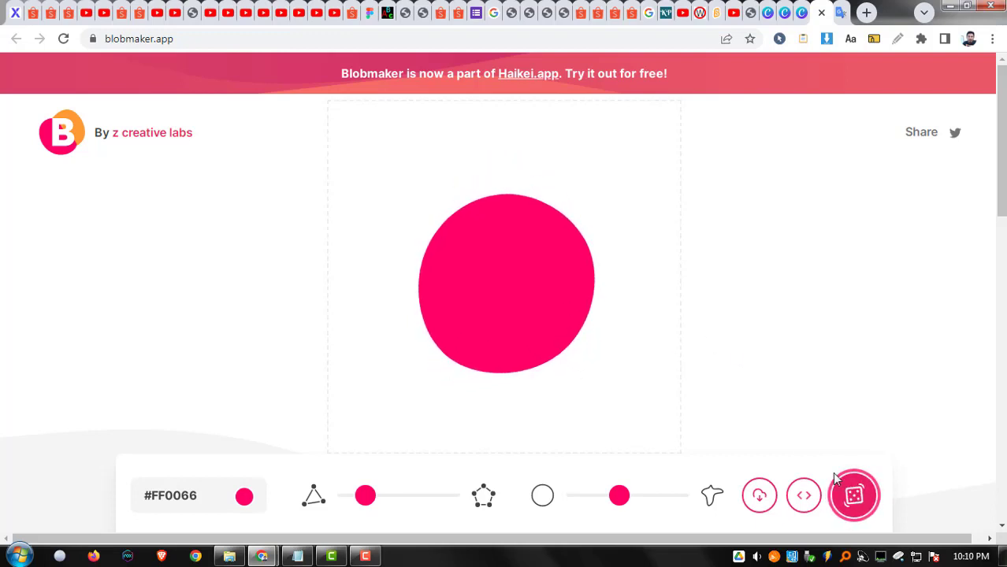
pyautogui.click(851, 497)
pyautogui.click(861, 508)
pyautogui.click(862, 508)
pyautogui.click(863, 508)
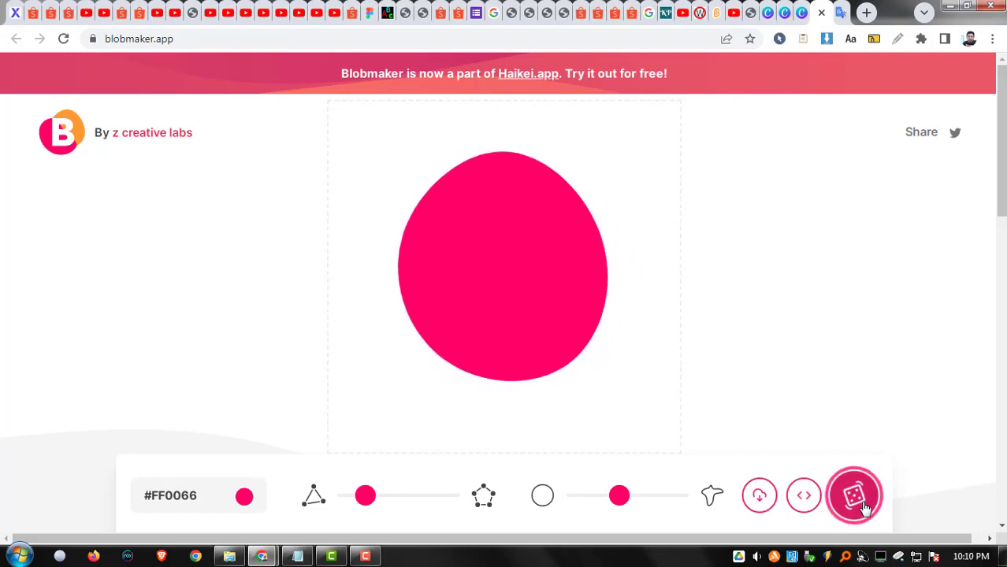
pyautogui.click(863, 508)
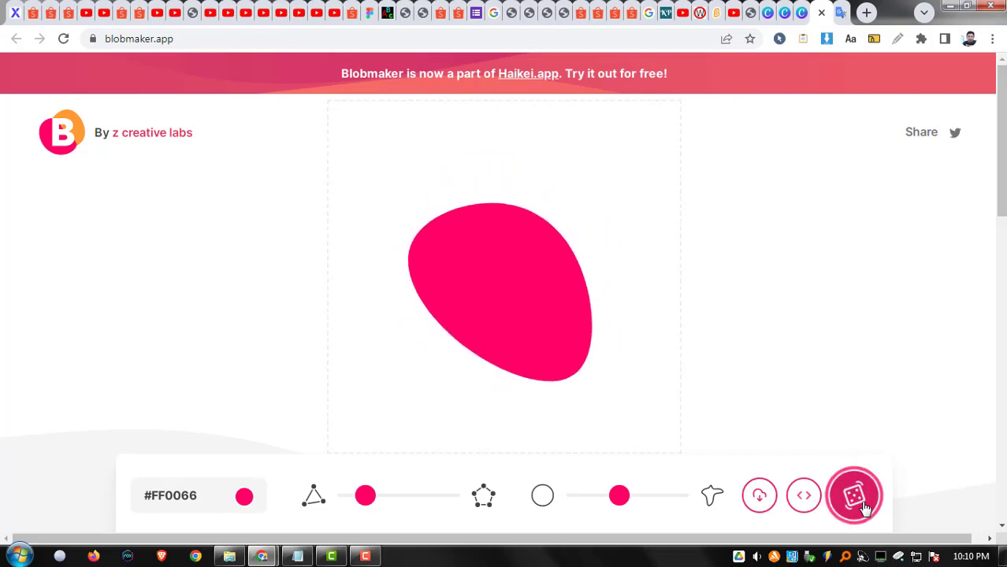
pyautogui.click(864, 508)
pyautogui.click(863, 508)
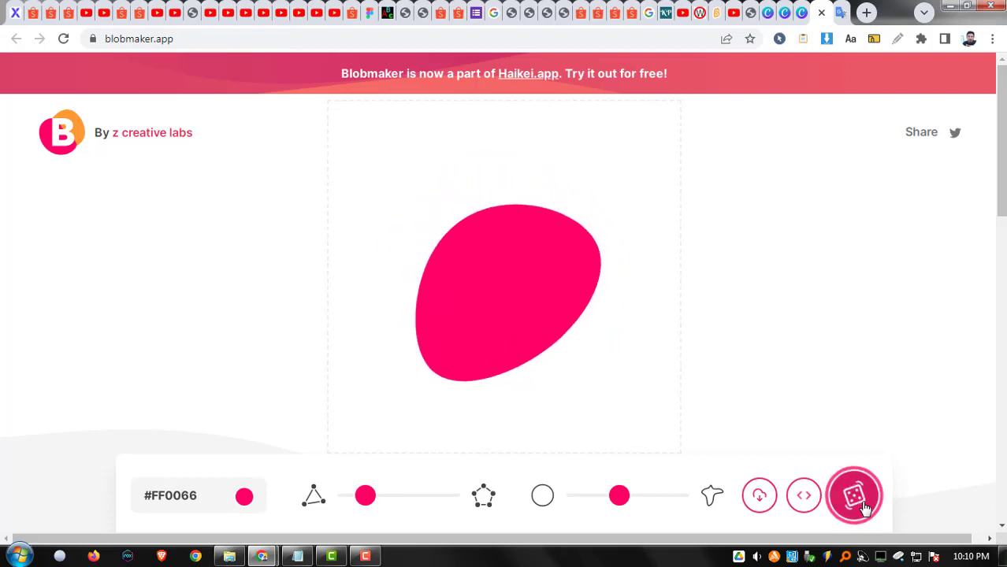
# Try a blob with near-maximum contrast, lower the contrast to about a third of its range, and generate new shapes
pyautogui.moveTo(620, 499); pyautogui.dragTo(672, 506)
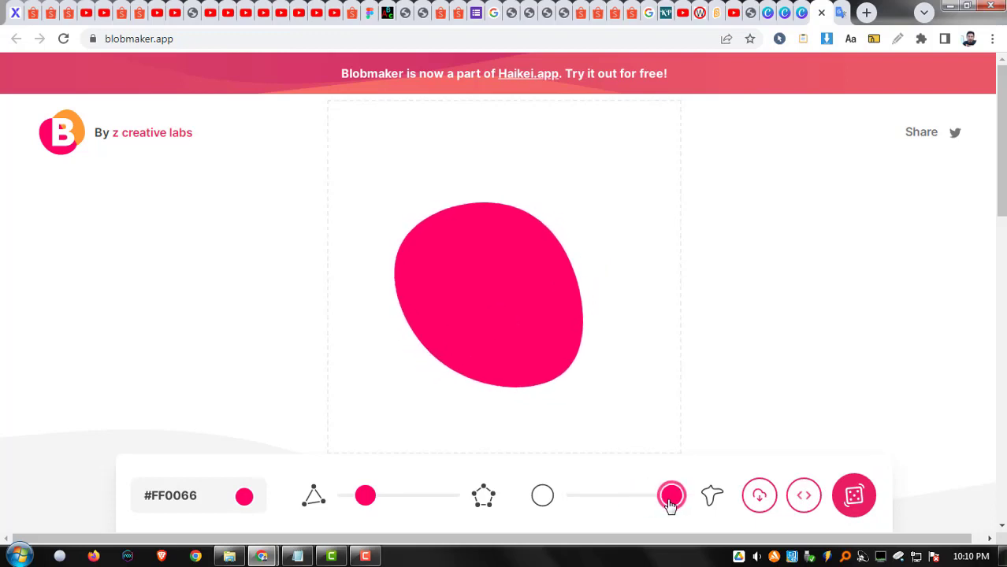
pyautogui.click(849, 505)
pyautogui.moveTo(674, 499); pyautogui.dragTo(604, 497)
pyautogui.click(850, 498)
pyautogui.click(852, 496)
# Raise the complexity to just over half of its range and generate random blobs until a wide, rounded shape results
pyautogui.moveTo(366, 503); pyautogui.dragTo(409, 504)
pyautogui.click(854, 499)
pyautogui.click(857, 502)
pyautogui.click(860, 500)
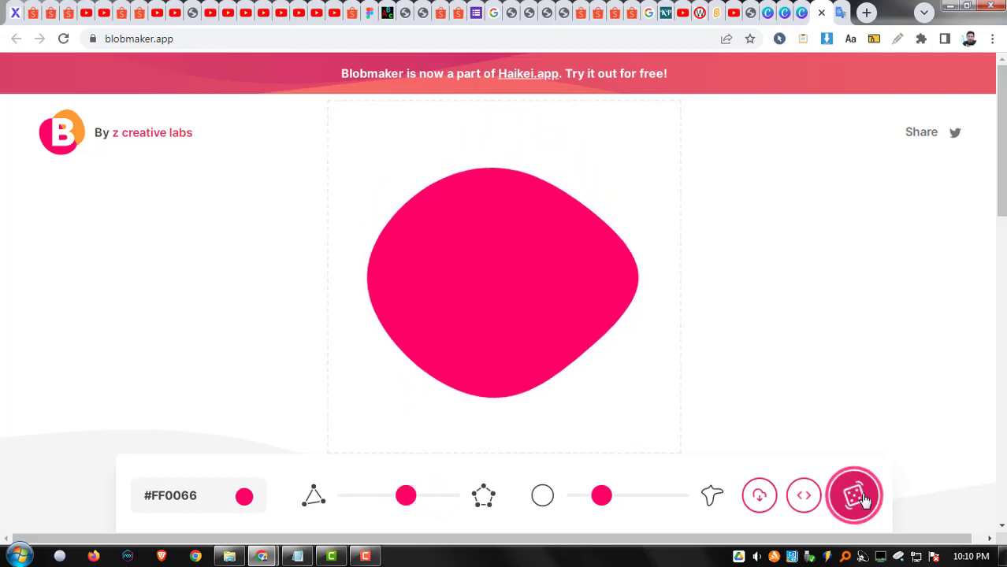
pyautogui.click(863, 500)
pyautogui.click(863, 499)
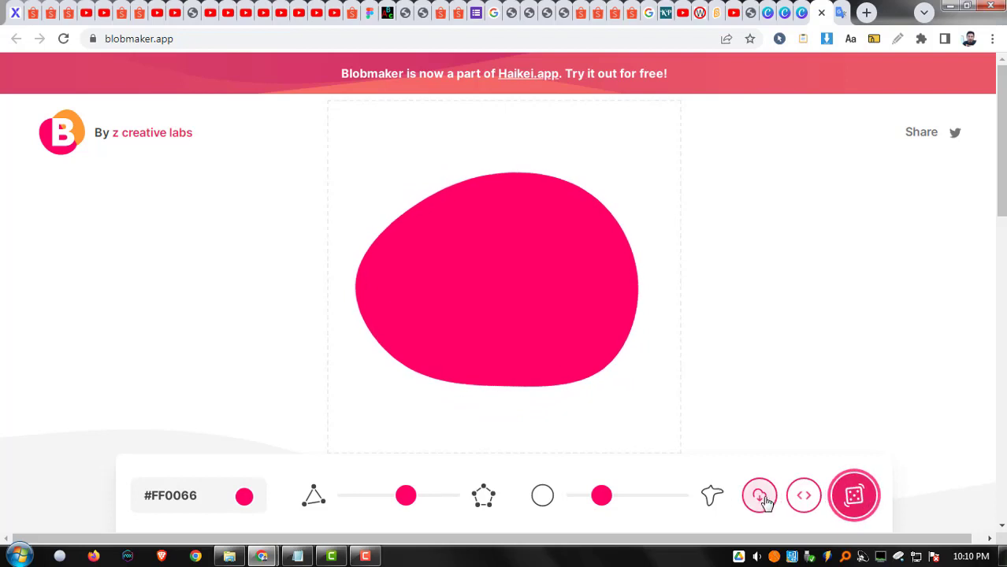
# Set the blob's colour to the teal preset #08BDBA
pyautogui.click(251, 497)
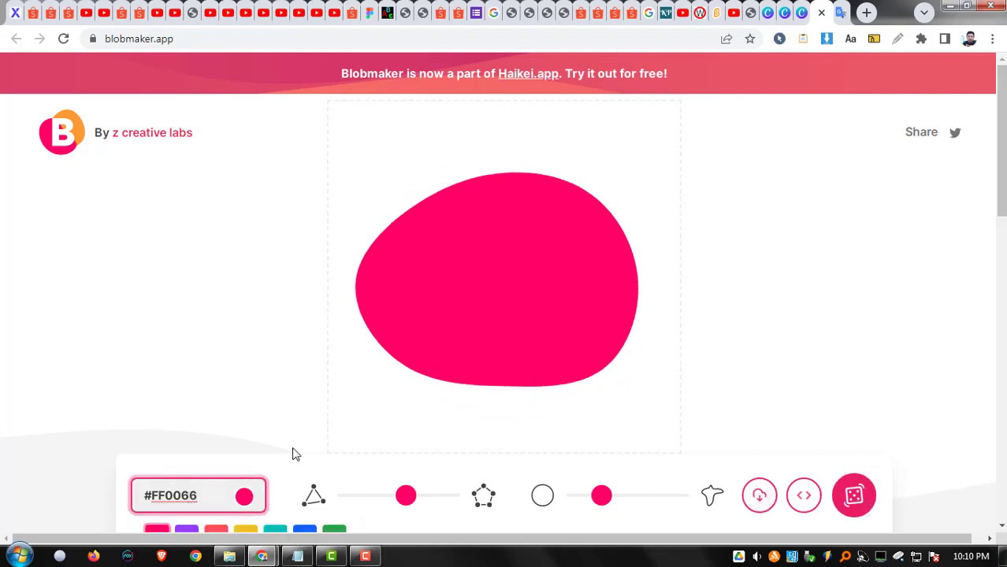
pyautogui.scroll(-1, 291, 455)
pyautogui.click(249, 465)
pyautogui.click(275, 463)
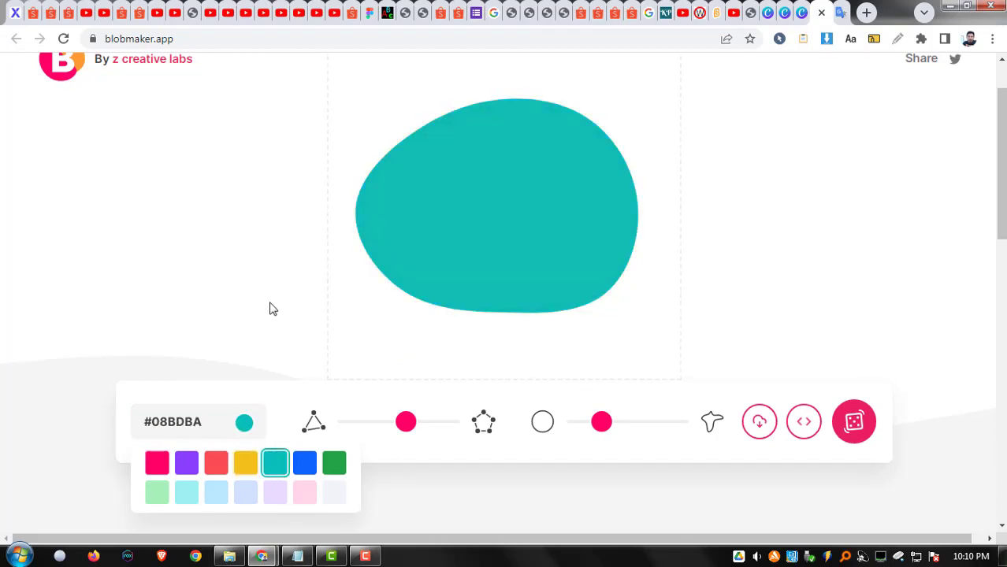
pyautogui.click(272, 309)
pyautogui.scroll(1, 293, 314)
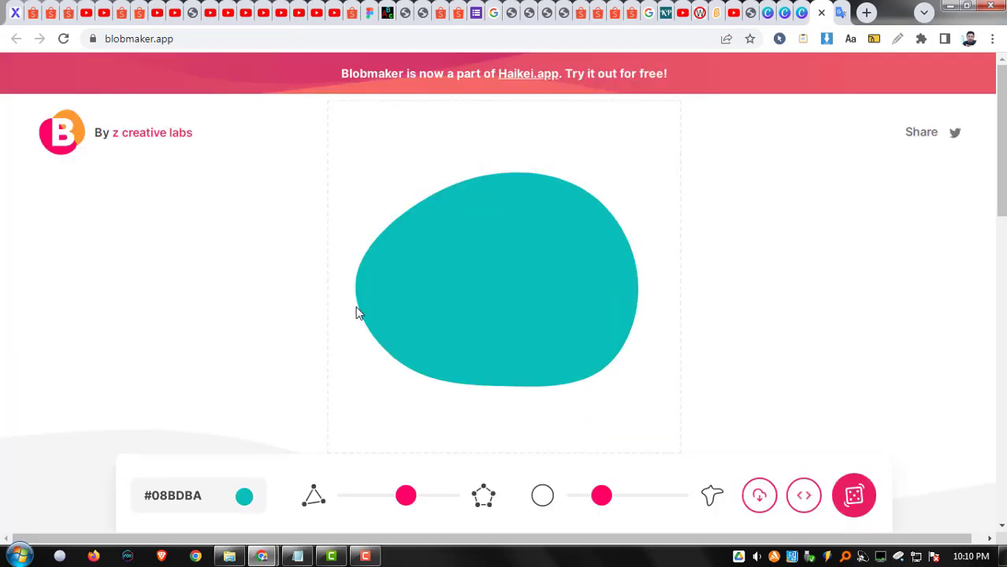
# Circle the download control and the teal blob with the pink page-marking pen
pyautogui.hotkey('alt', 'd')
pyautogui.moveTo(750, 461)
pyautogui.mouseDown()
pyautogui.moveTo(770, 520)
pyautogui.moveTo(773, 455)
pyautogui.moveTo(739, 452)
pyautogui.mouseUp()
pyautogui.moveTo(637, 207)
pyautogui.mouseDown()
pyautogui.moveTo(339, 280)
pyautogui.moveTo(725, 324)
pyautogui.moveTo(554, 150)
pyautogui.mouseUp()
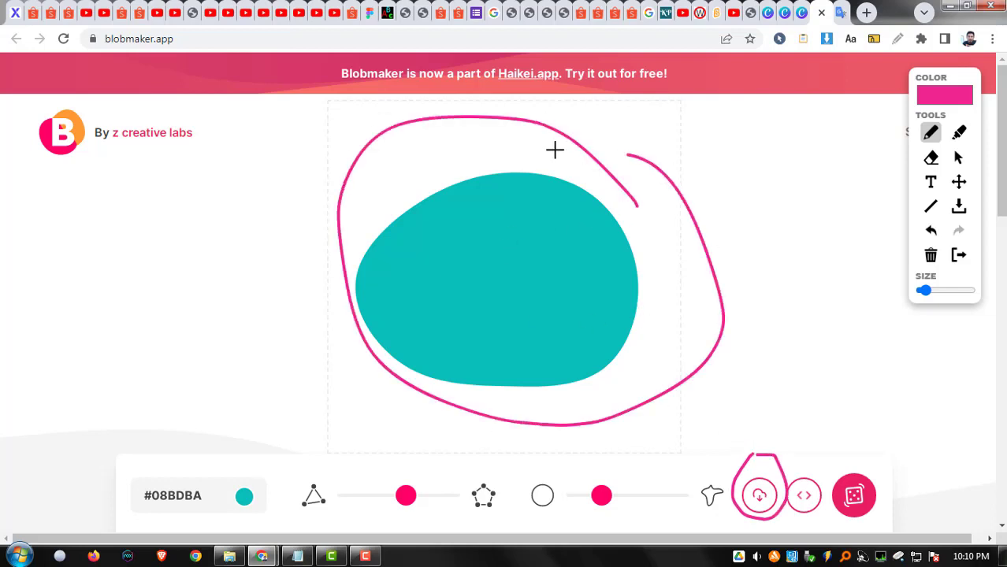
# Handwrite "svg" beside the teal blob with the pink pen, close the page marker and switch to the Canva IKHLAS design
pyautogui.moveTo(256, 233)
pyautogui.mouseDown()
pyautogui.moveTo(263, 317)
pyautogui.moveTo(213, 303)
pyautogui.mouseUp()
pyautogui.moveTo(262, 256)
pyautogui.mouseDown()
pyautogui.moveTo(298, 317)
pyautogui.moveTo(304, 245)
pyautogui.mouseUp()
pyautogui.moveTo(315, 259)
pyautogui.mouseDown()
pyautogui.moveTo(305, 282)
pyautogui.moveTo(344, 322)
pyautogui.mouseUp()
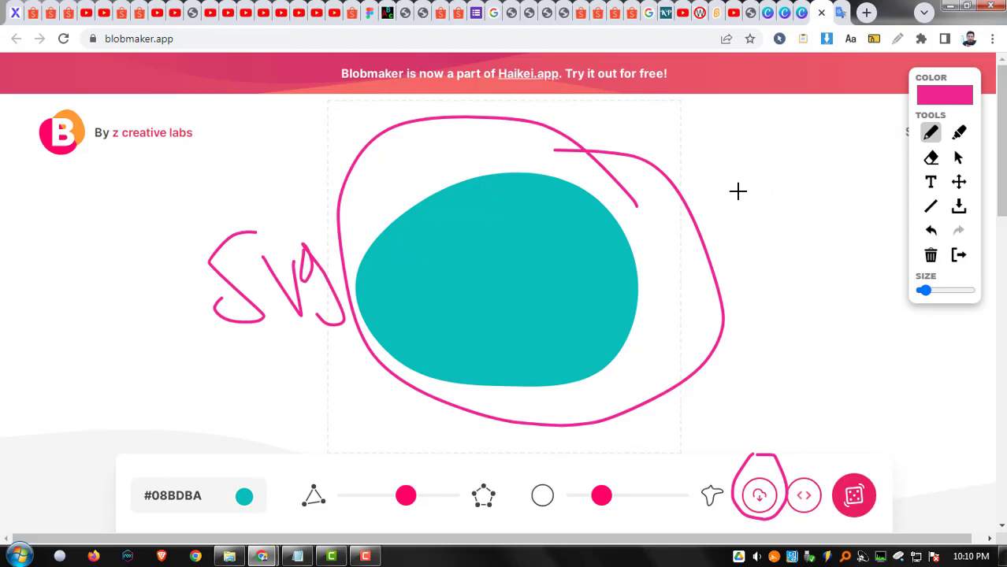
pyautogui.press('Escape')
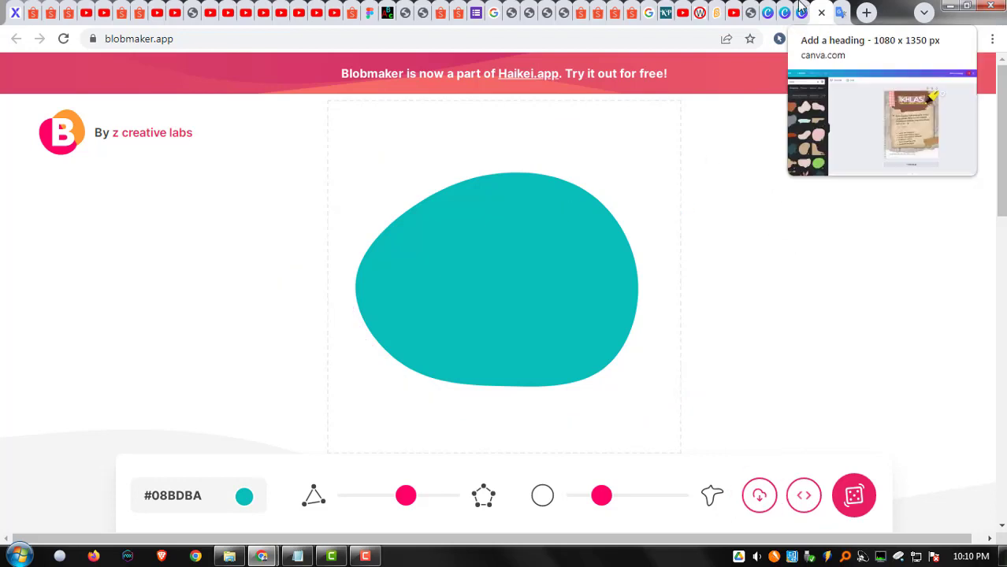
pyautogui.hotkey('ctrl', 'shift', 'Tab')
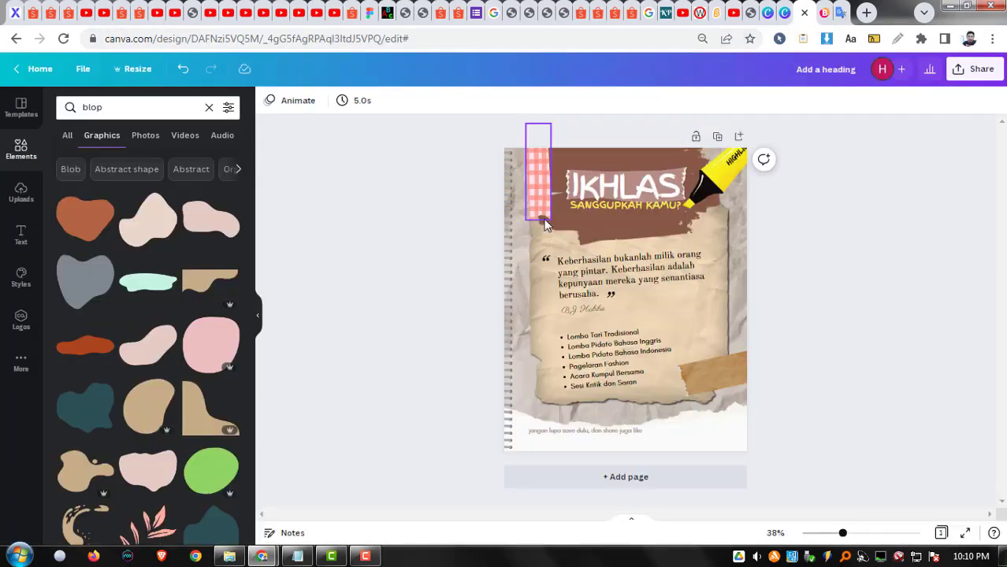
# Add the tan splatter-shaped blob from the blop graphics to the page and enlarge it
pyautogui.scroll(-2, 158, 326)
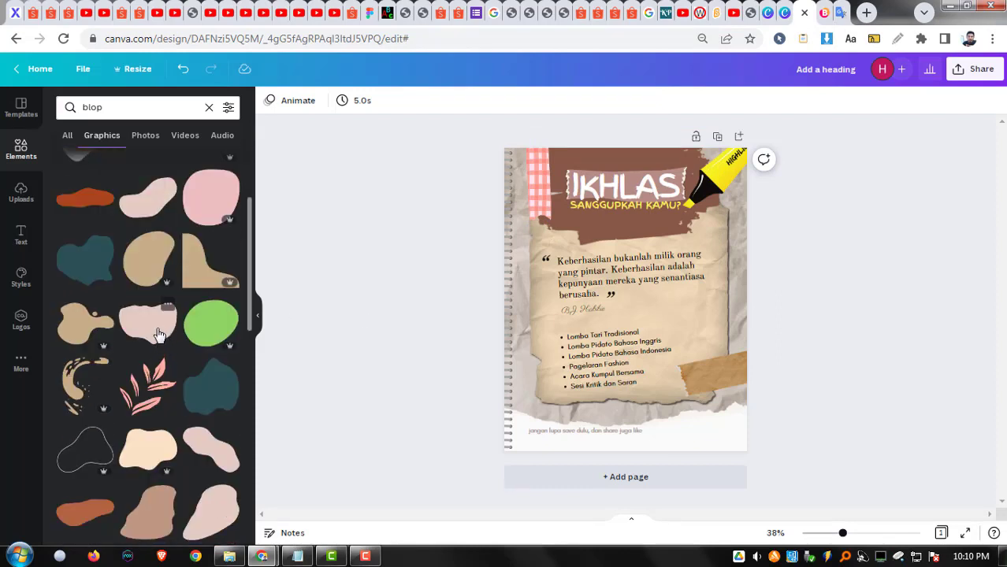
pyautogui.click(81, 327)
pyautogui.moveTo(628, 310); pyautogui.dragTo(696, 467)
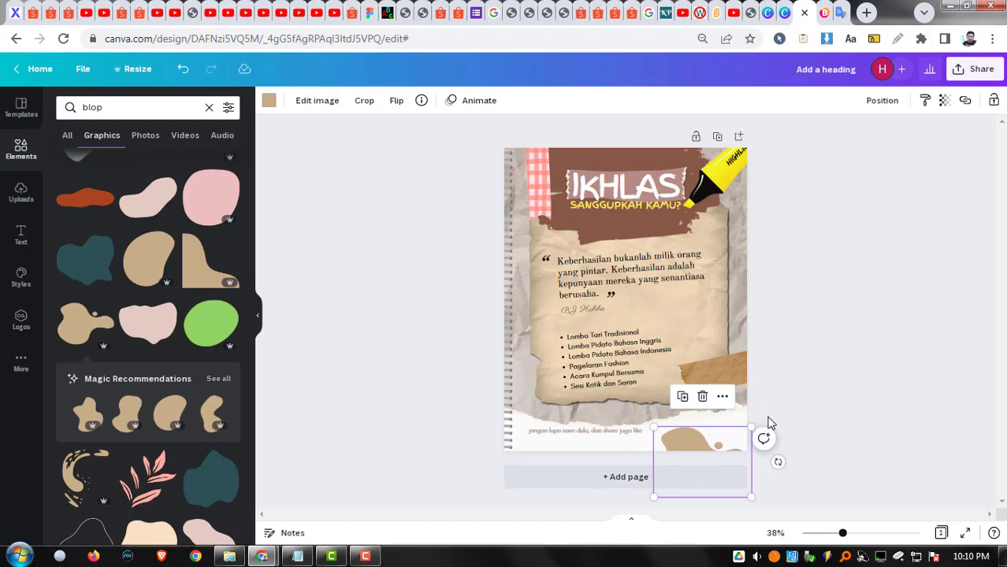
pyautogui.moveTo(751, 428); pyautogui.dragTo(795, 398)
pyautogui.moveTo(720, 429); pyautogui.dragTo(691, 283)
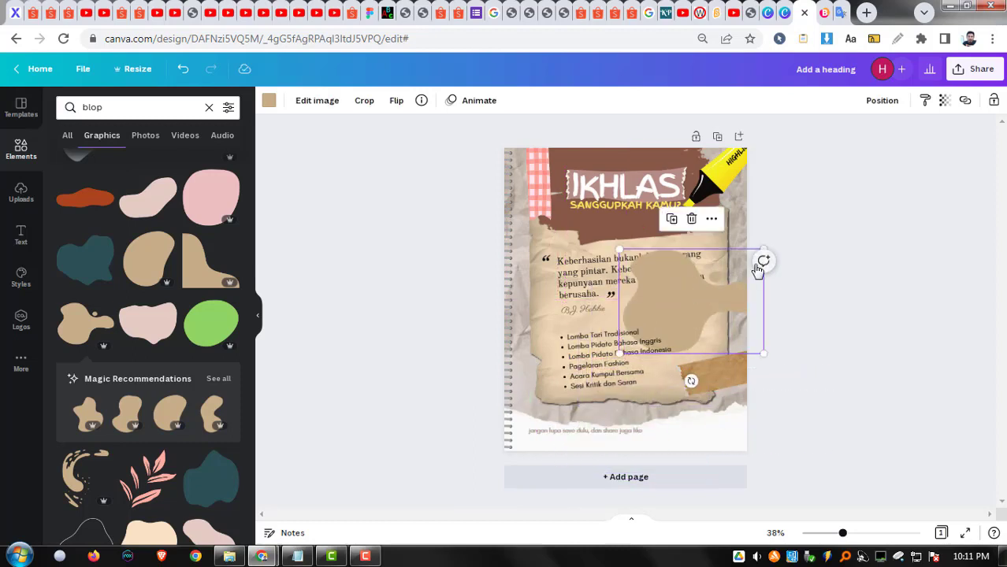
# Rotate and shrink the tan blob so that it fills the page's lower-right corner
pyautogui.moveTo(688, 380); pyautogui.dragTo(739, 473)
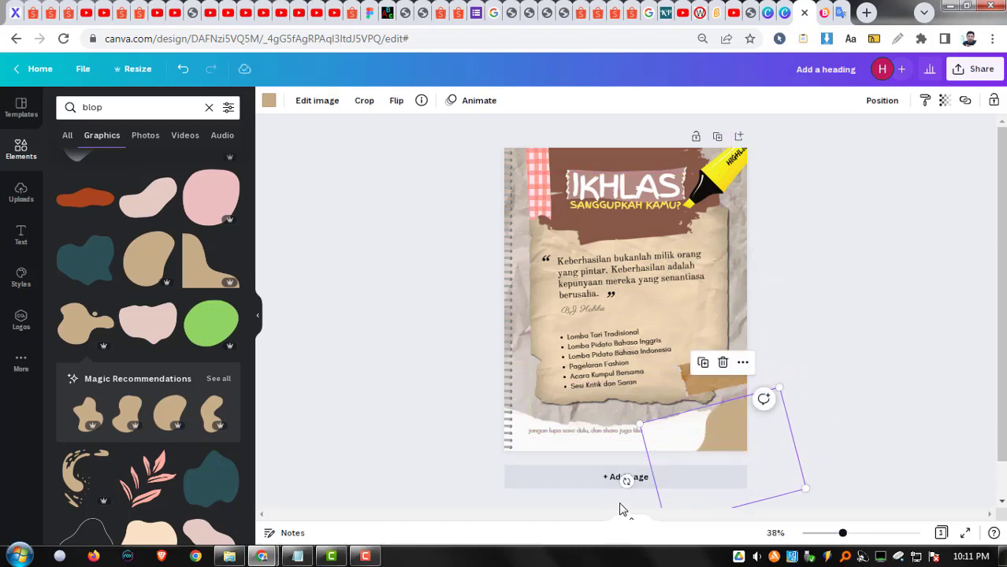
pyautogui.moveTo(626, 482); pyautogui.dragTo(612, 413)
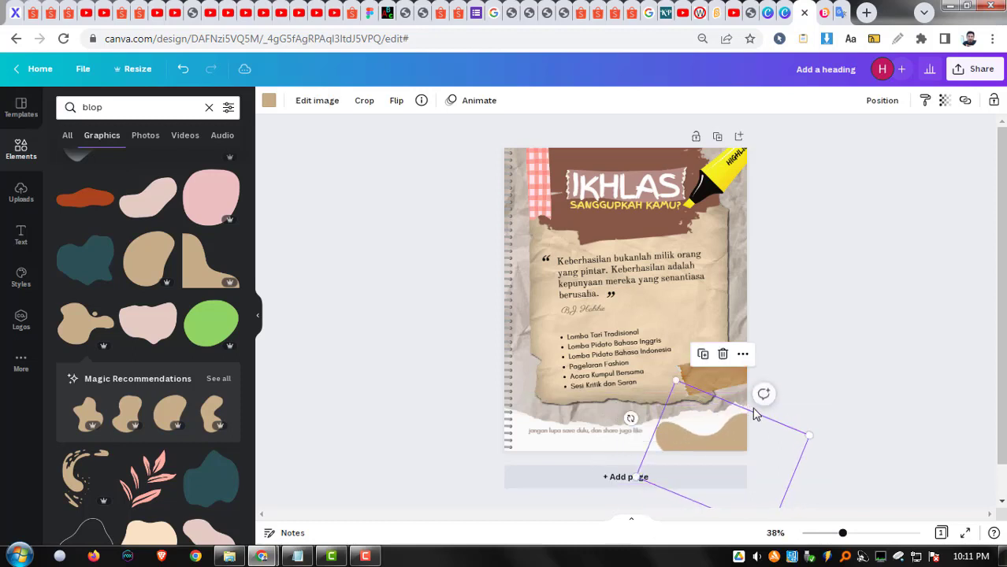
pyautogui.click(798, 370)
pyautogui.moveTo(723, 439); pyautogui.dragTo(768, 257)
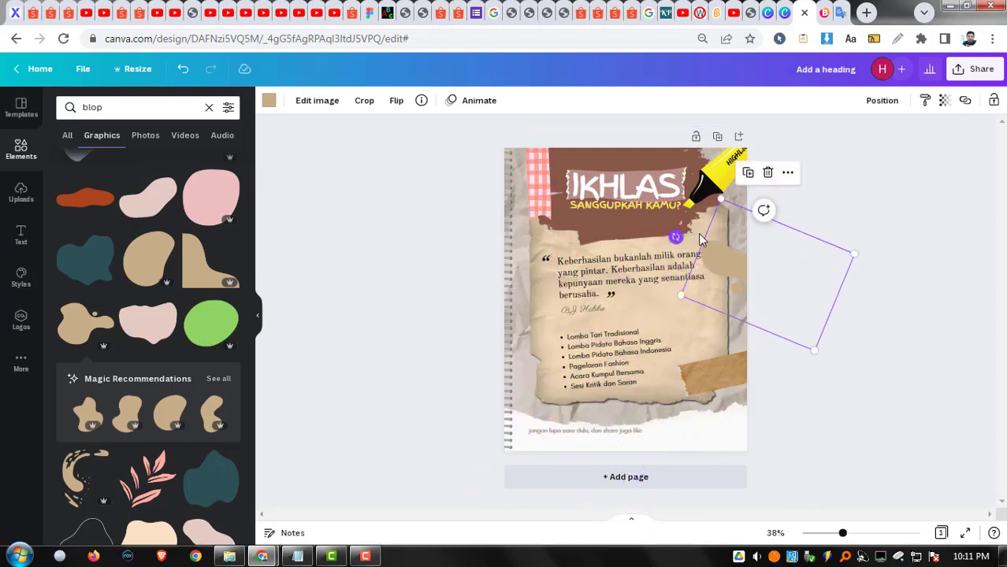
pyautogui.moveTo(763, 210); pyautogui.dragTo(724, 224)
pyautogui.moveTo(760, 319); pyautogui.dragTo(753, 429)
pyautogui.moveTo(741, 327); pyautogui.dragTo(741, 400)
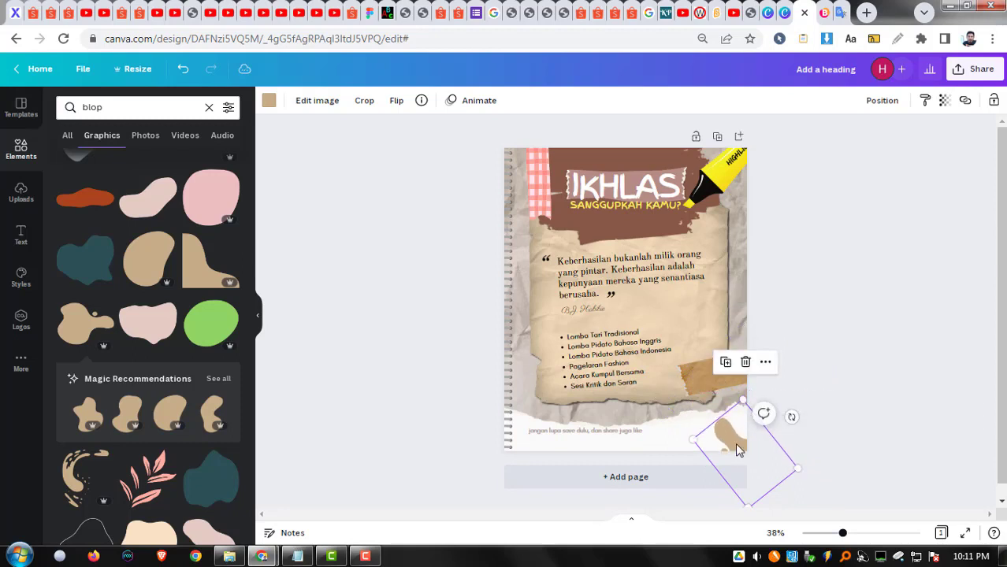
pyautogui.moveTo(730, 453); pyautogui.dragTo(699, 430)
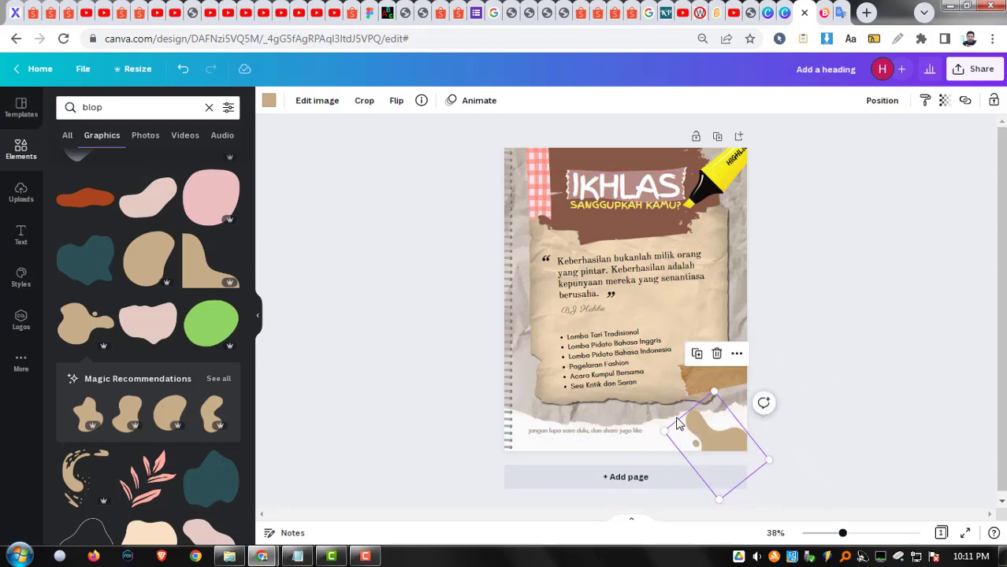
pyautogui.click(829, 315)
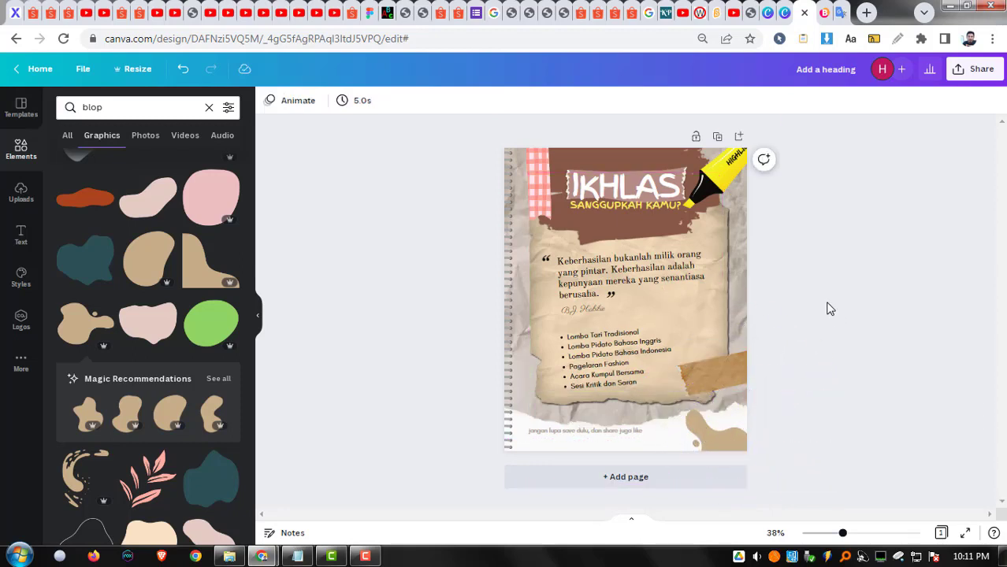
# Try moving the brown tape up and cropping it from its left end to a short piece at the page's right edge
pyautogui.moveTo(713, 372); pyautogui.dragTo(688, 318)
pyautogui.hotkey('ctrl', 'z')
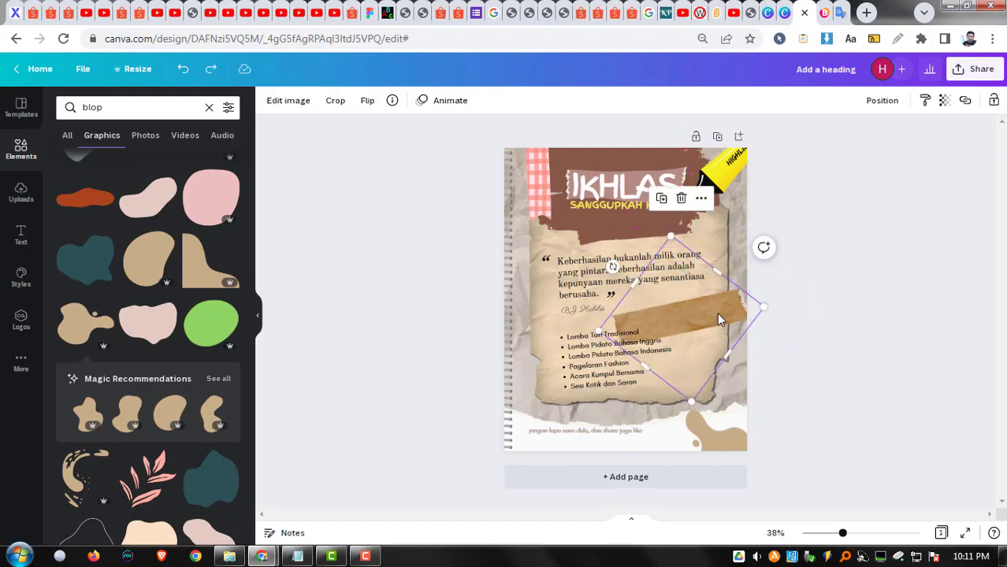
pyautogui.doubleClick(717, 313)
pyautogui.moveTo(611, 337); pyautogui.dragTo(680, 315)
pyautogui.click(793, 301)
pyautogui.click(794, 301)
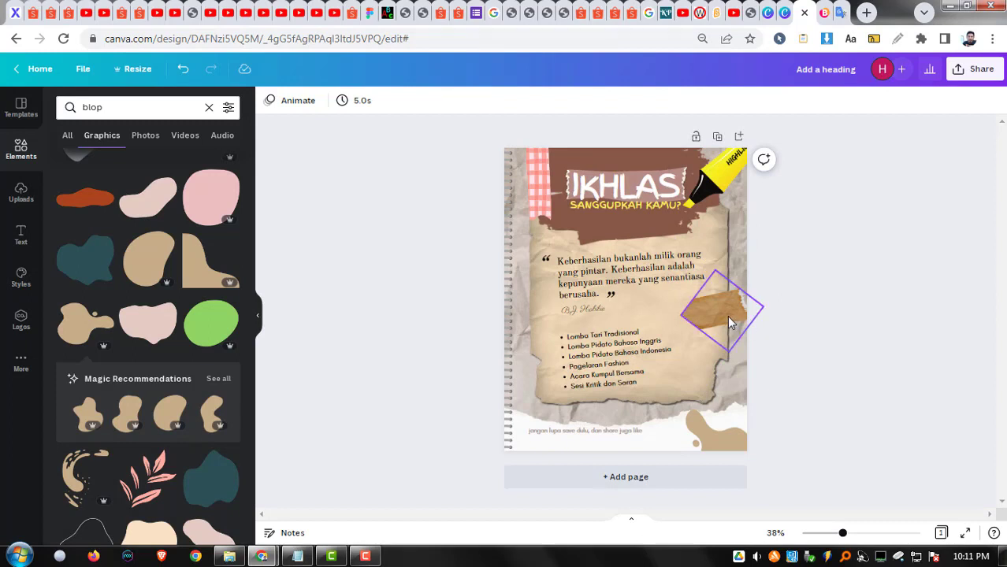
pyautogui.moveTo(728, 318); pyautogui.dragTo(736, 311)
pyautogui.click(870, 325)
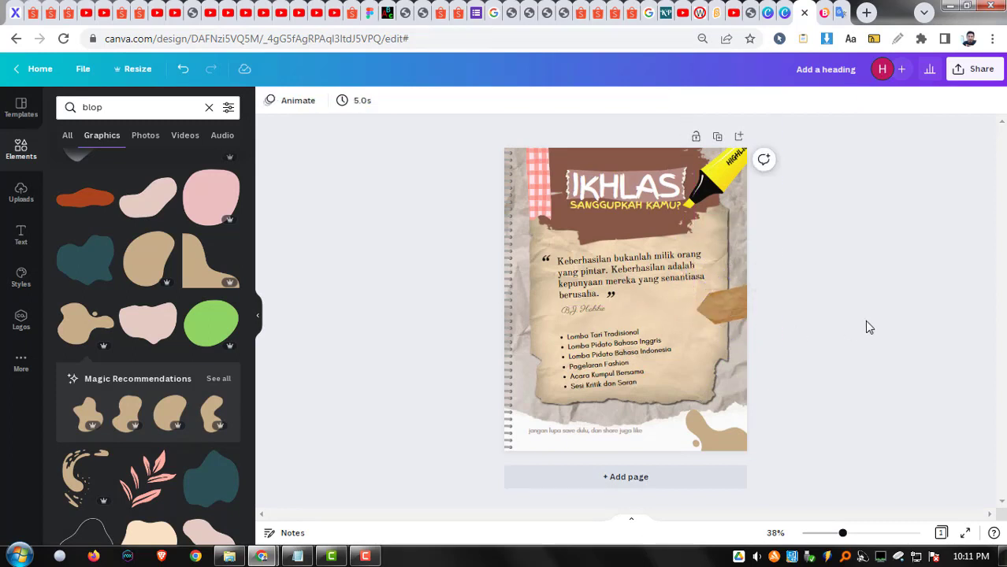
# Undo the brown tape's crop and its move up the page
pyautogui.hotkey('ctrl', 'z')
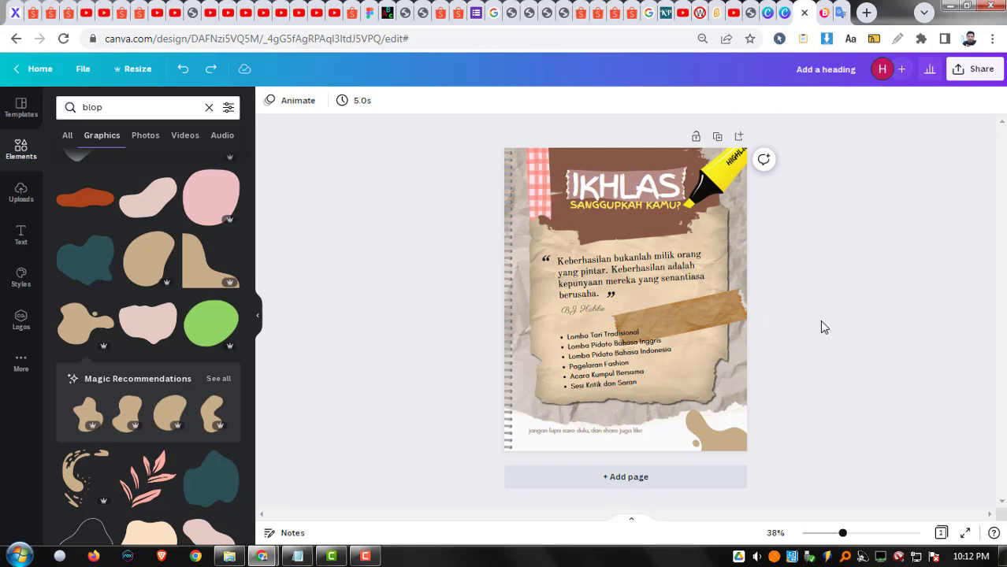
pyautogui.click(667, 326)
pyautogui.hotkey('ctrl', 'z')
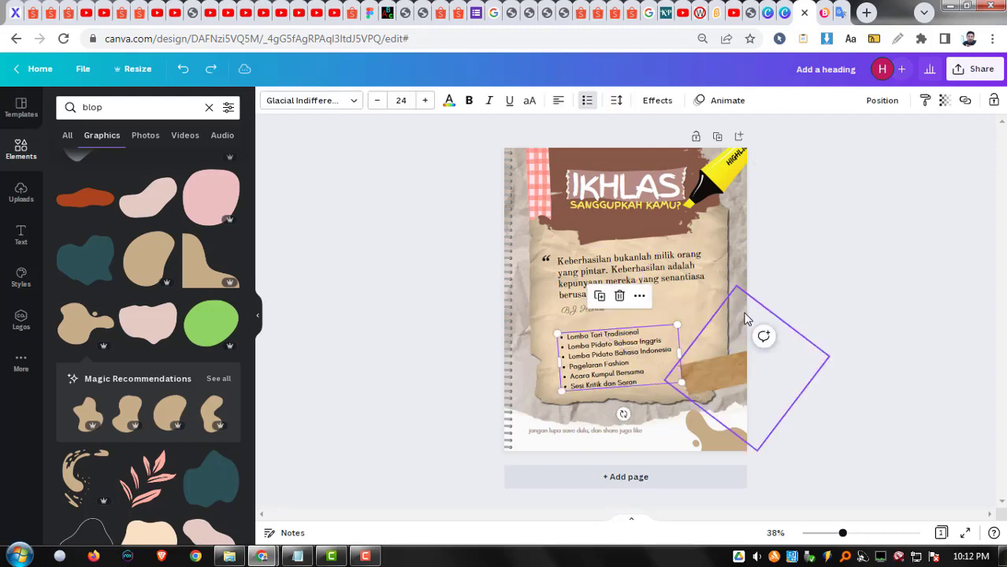
pyautogui.click(805, 360)
# Delete the tan blob and place the brown tape across the old paper's lower-right edge
pyautogui.moveTo(713, 372)
pyautogui.mouseDown()
pyautogui.moveTo(737, 308)
pyautogui.moveTo(748, 216)
pyautogui.moveTo(733, 443)
pyautogui.moveTo(718, 430)
pyautogui.mouseUp()
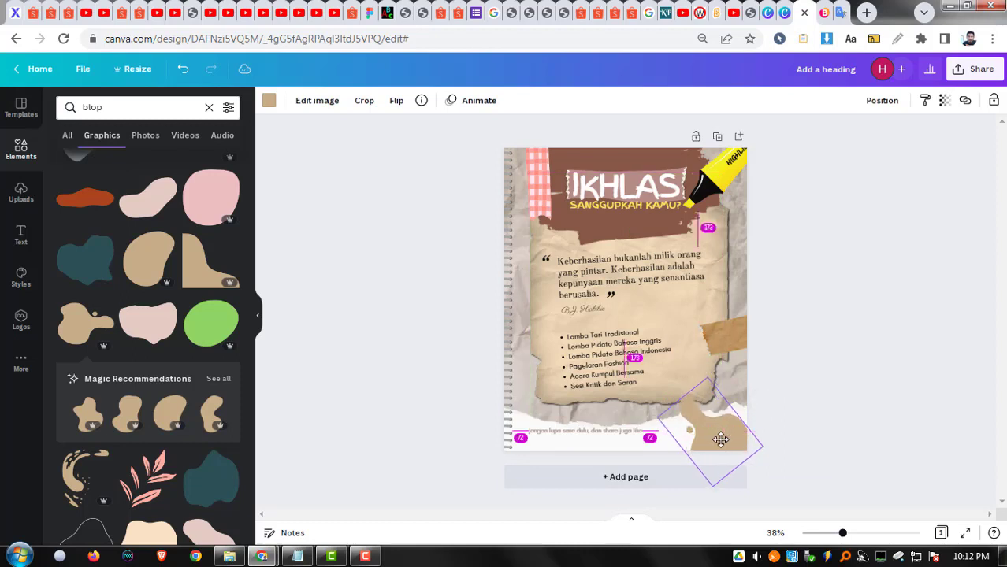
pyautogui.press('Delete')
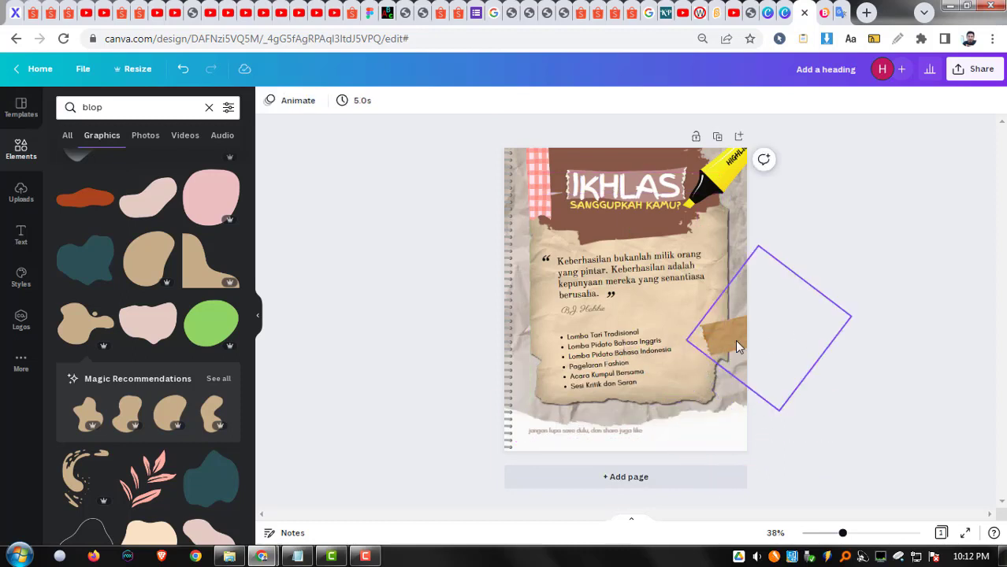
pyautogui.moveTo(736, 338); pyautogui.dragTo(711, 375)
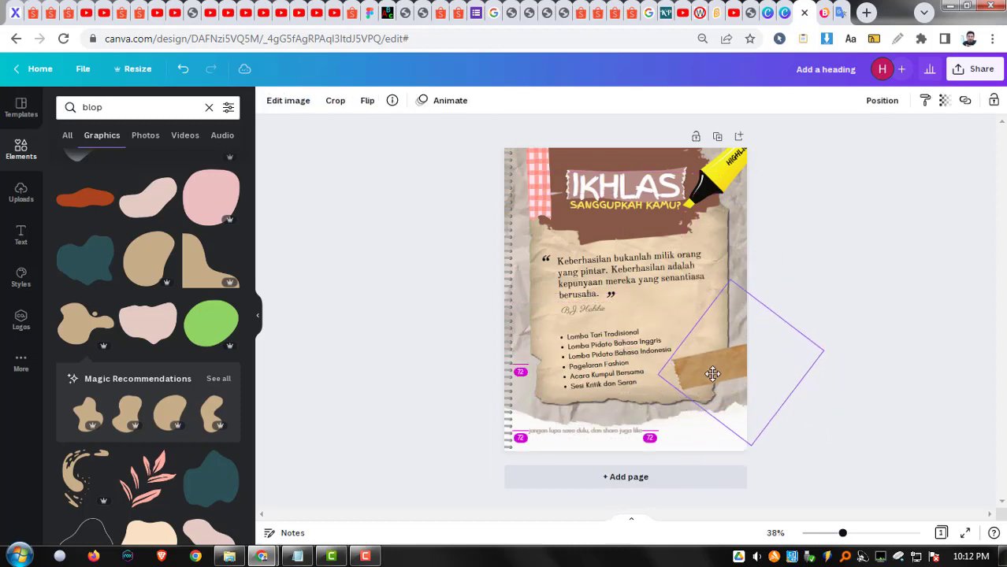
pyautogui.click(834, 258)
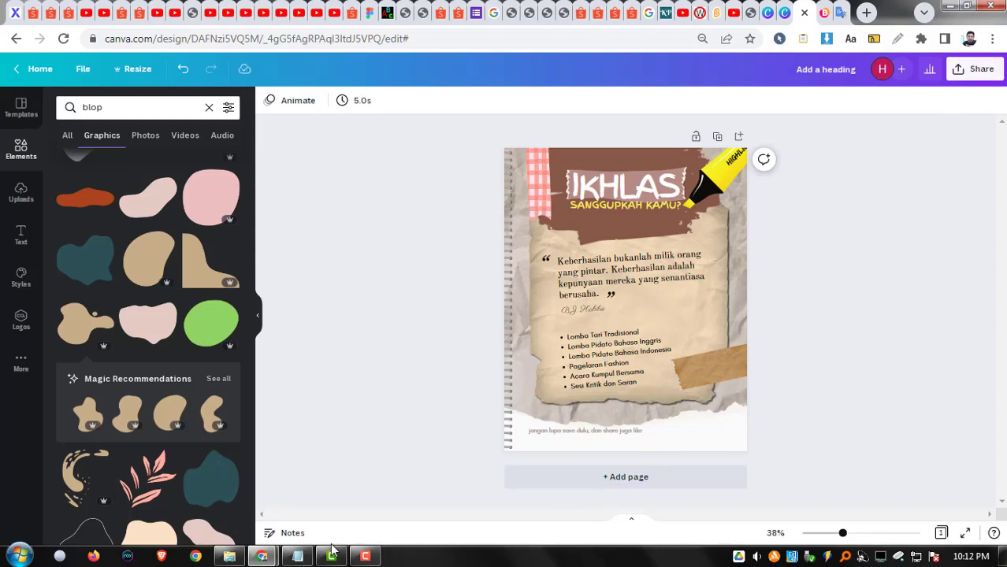
# Review the full keyword list from brush to blop in Notepad, and return to the Canva element search
pyautogui.click(298, 556)
pyautogui.moveTo(569, 425); pyautogui.dragTo(420, 261)
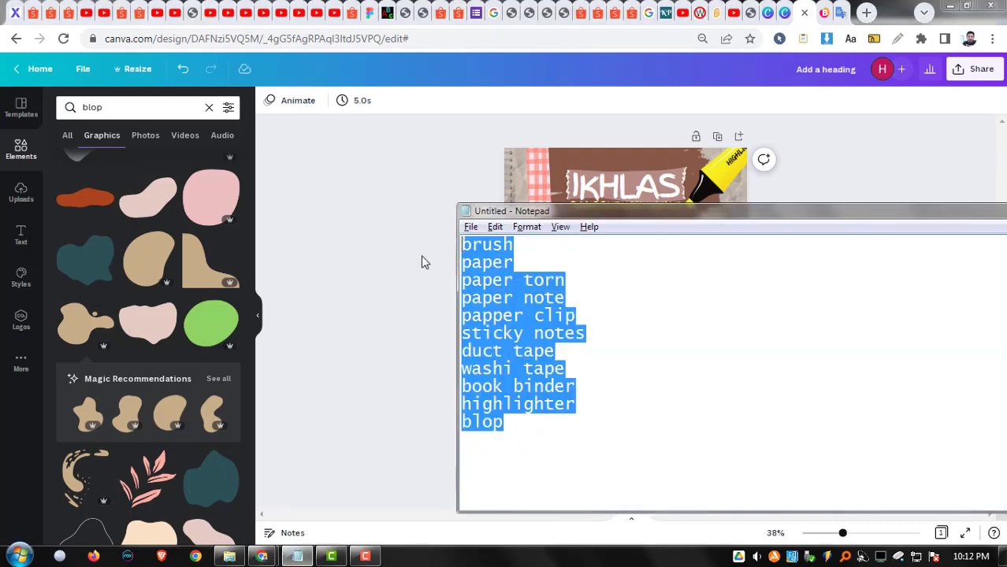
pyautogui.click(128, 107)
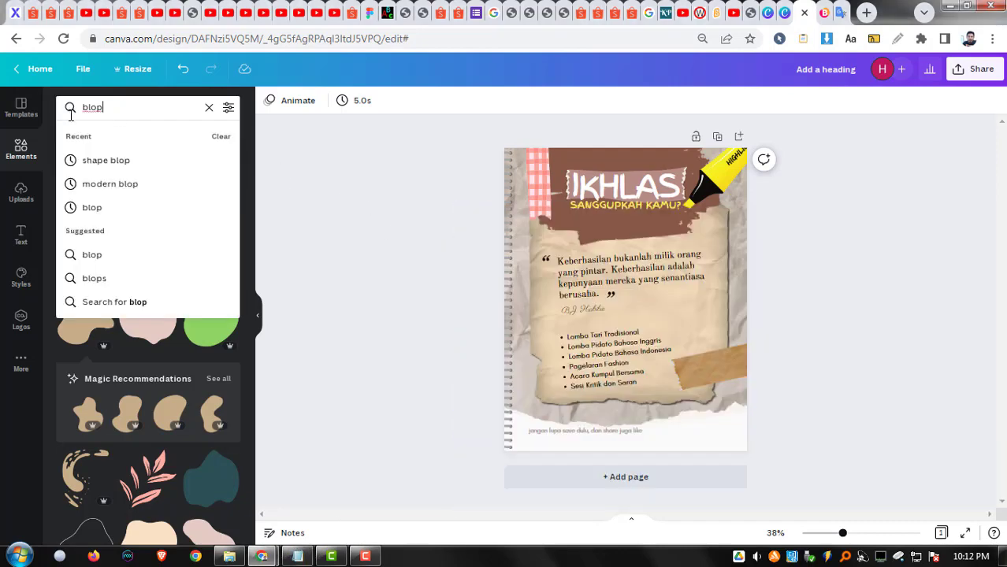
pyautogui.click(405, 150)
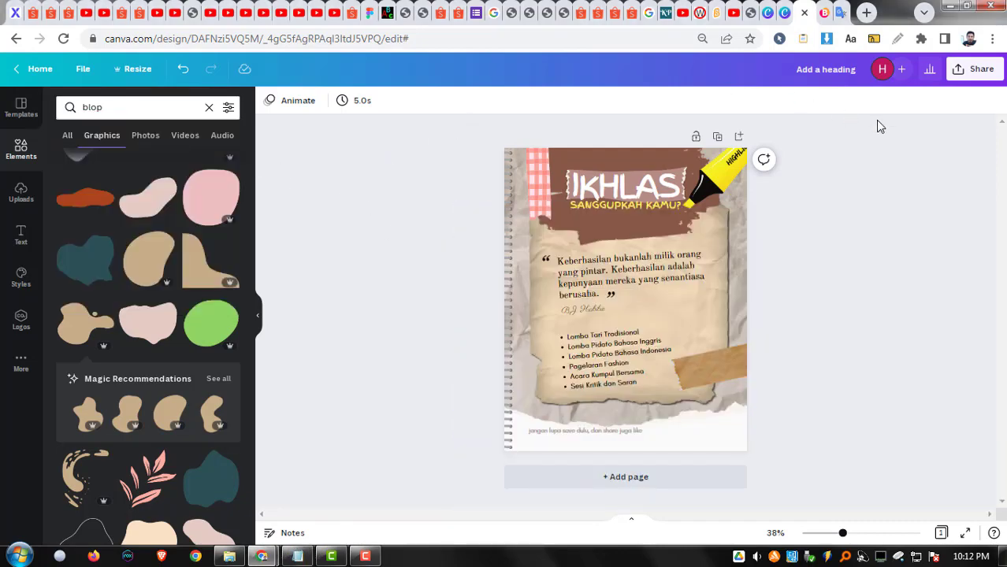
# Open the design's download options to review the file type and size, and close them without downloading
pyautogui.click(981, 74)
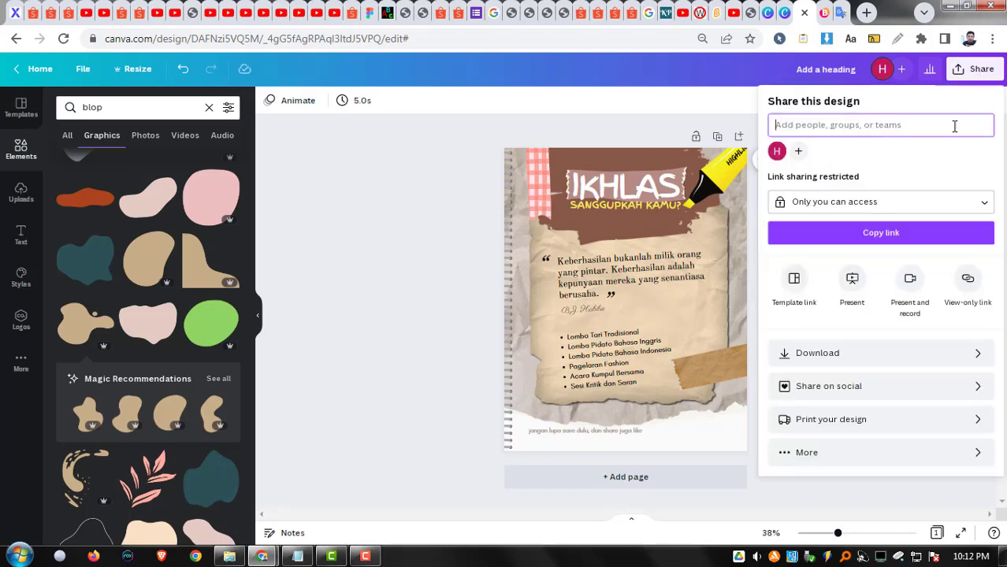
pyautogui.click(864, 360)
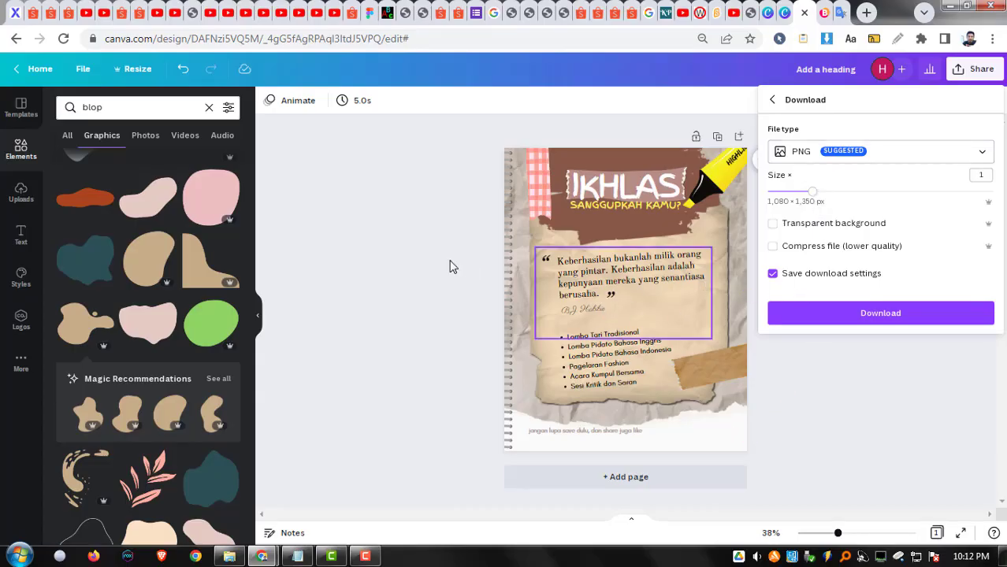
pyautogui.click(415, 208)
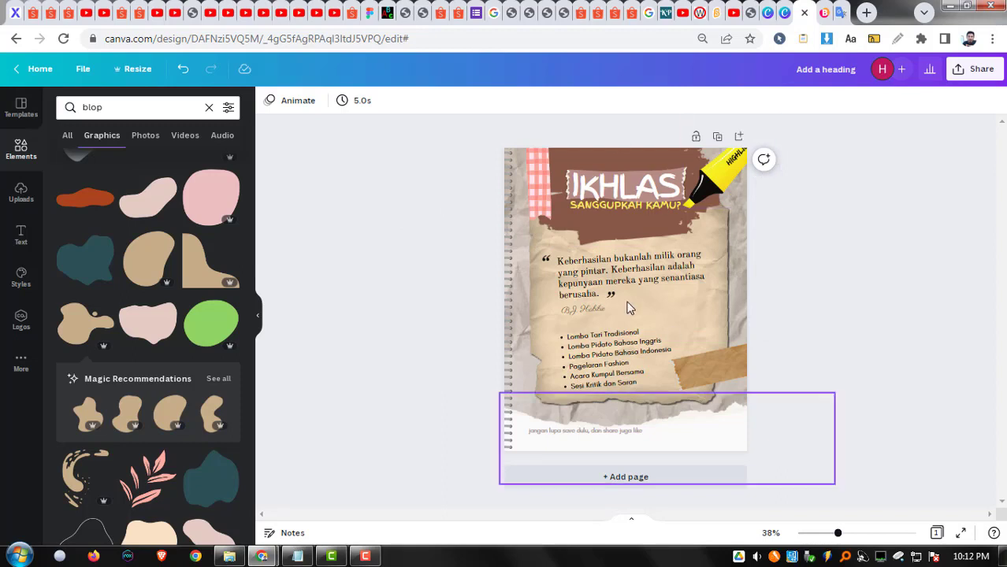
# Open the design's resize settings to examine the custom width and height, and close them without resizing
pyautogui.click(144, 74)
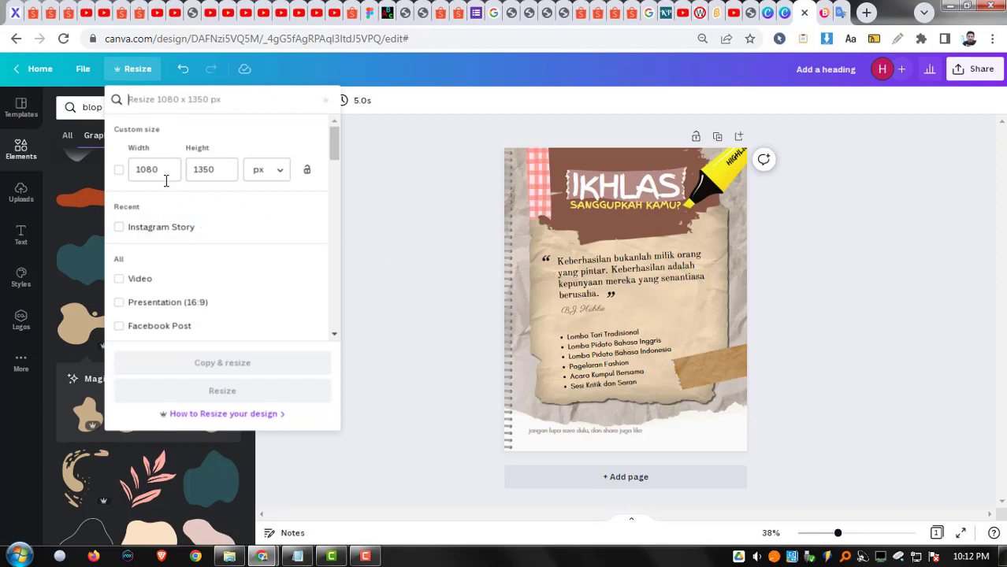
pyautogui.click(166, 180)
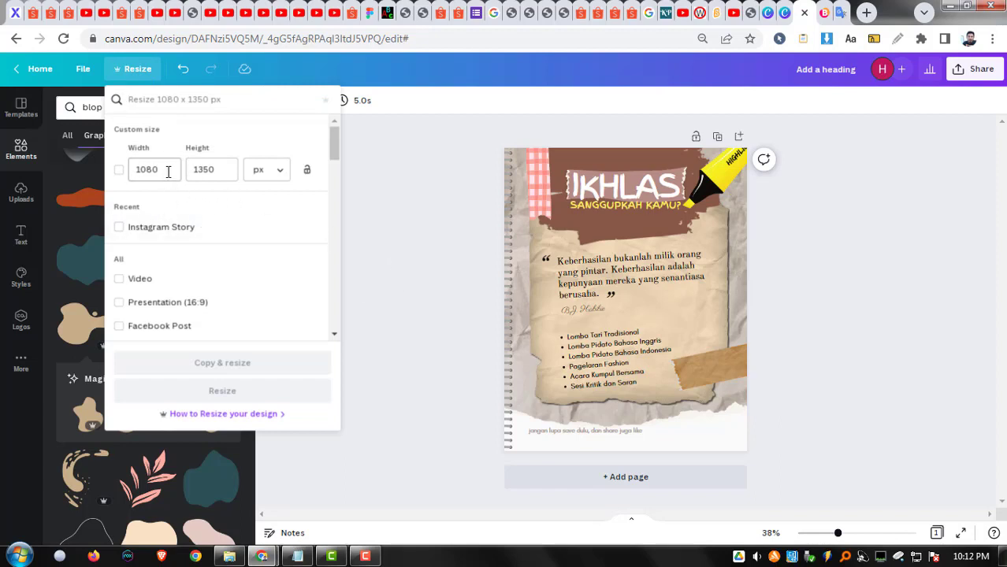
pyautogui.click(209, 176)
pyautogui.click(219, 172)
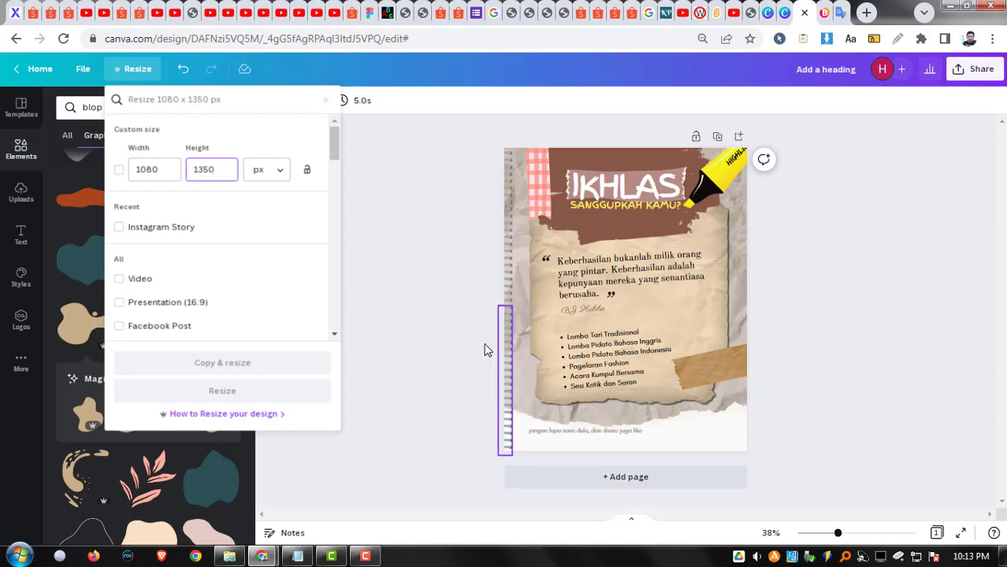
pyautogui.click(474, 286)
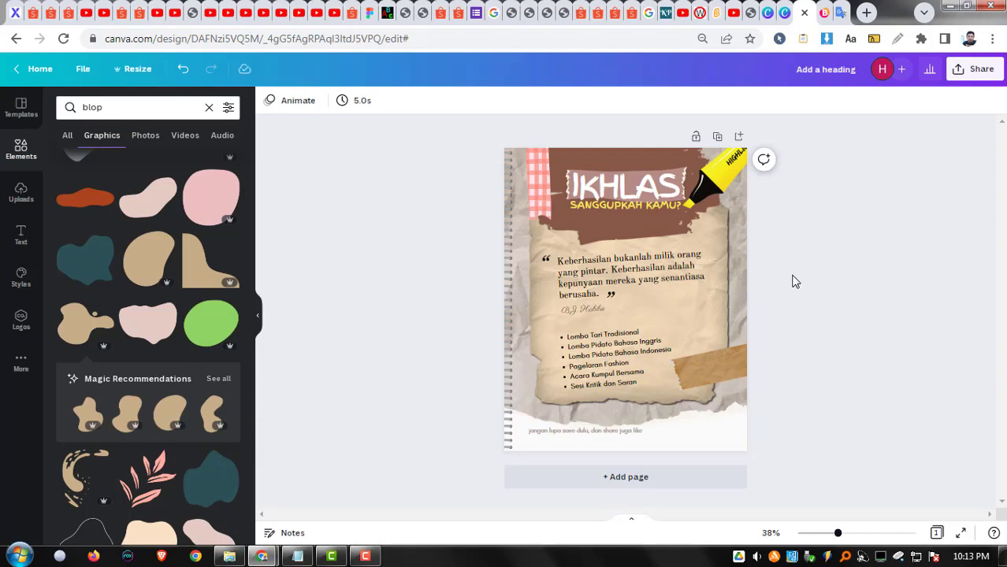